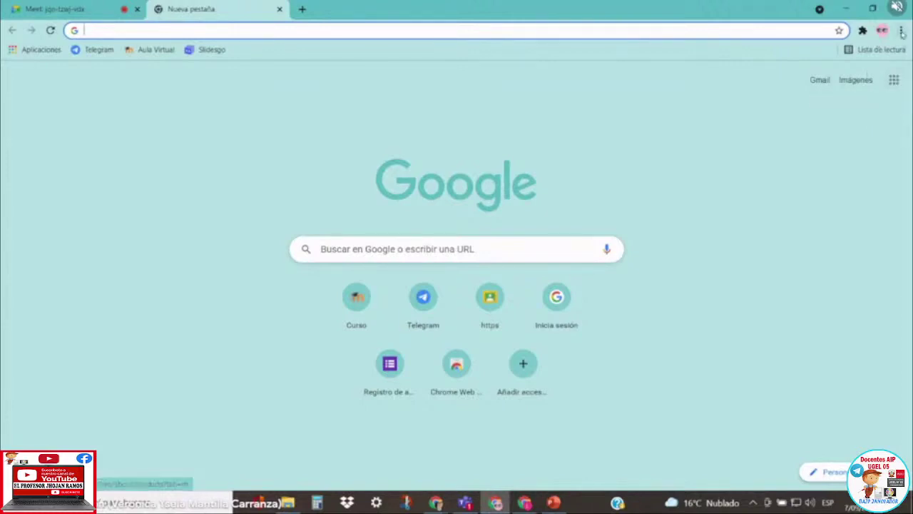
click(894, 80)
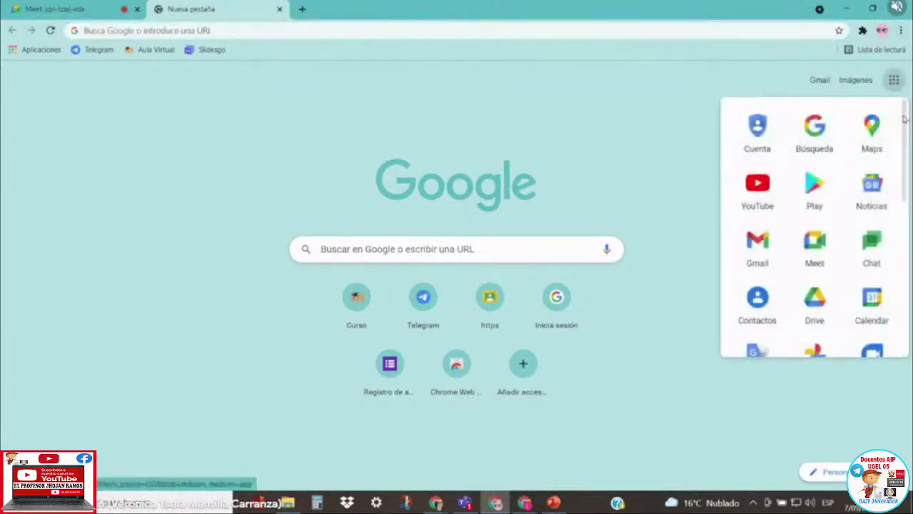
drag(905, 120, 906, 314)
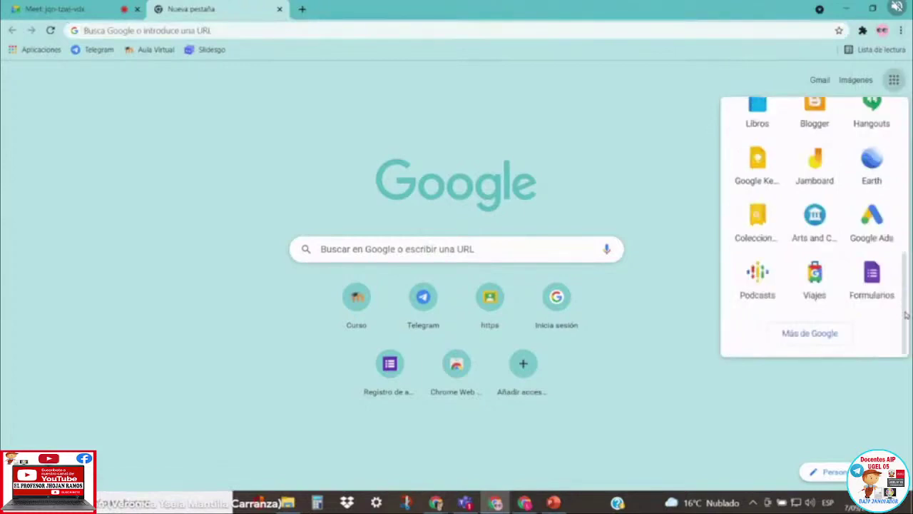
scroll(906, 303, up, 5)
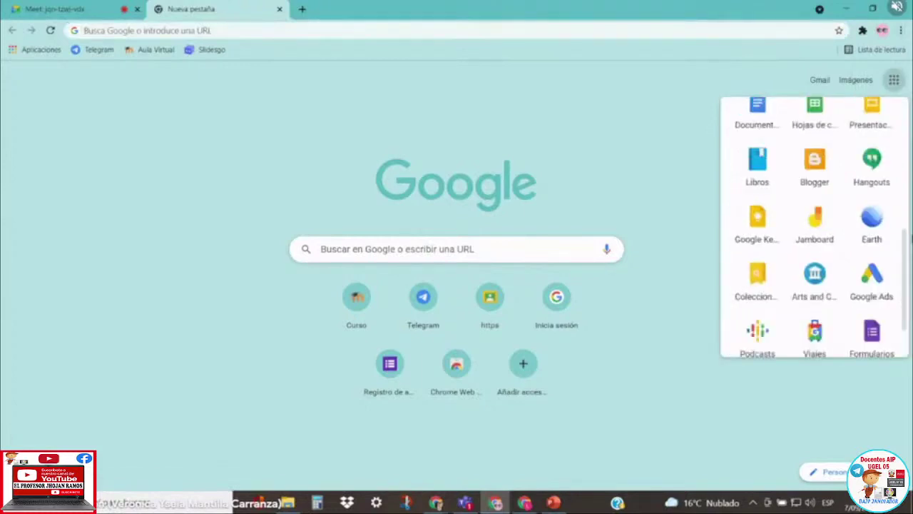
click(124, 28)
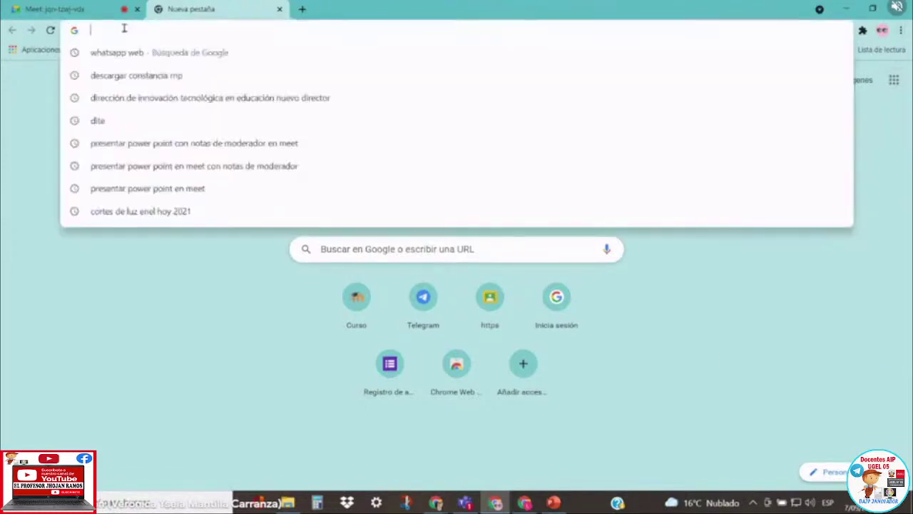
click(666, 386)
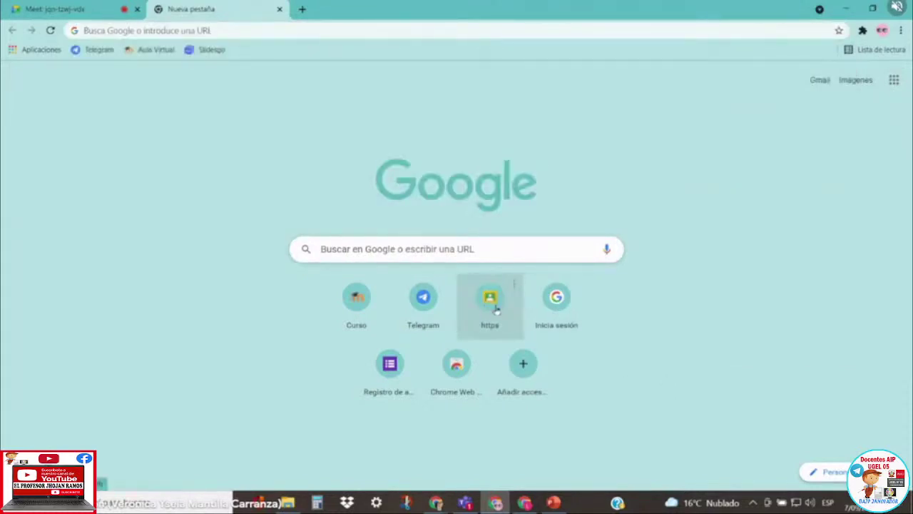
Open the Google Classroom home page at classroom.google.com/h.
click(161, 30)
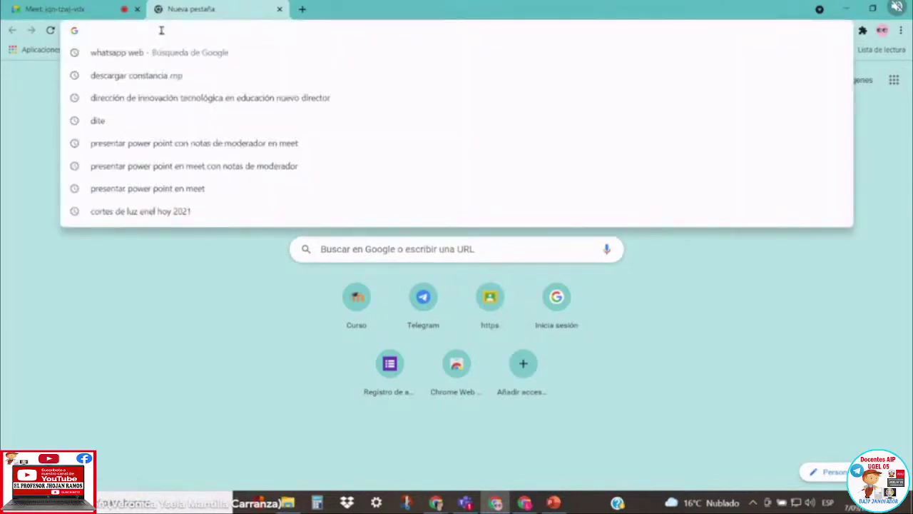
text(classroom.google.com/h)
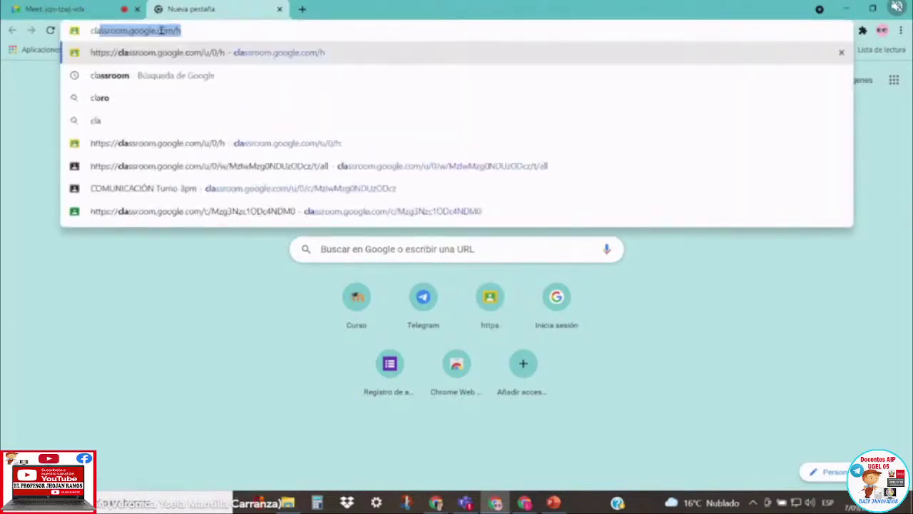
click(164, 53)
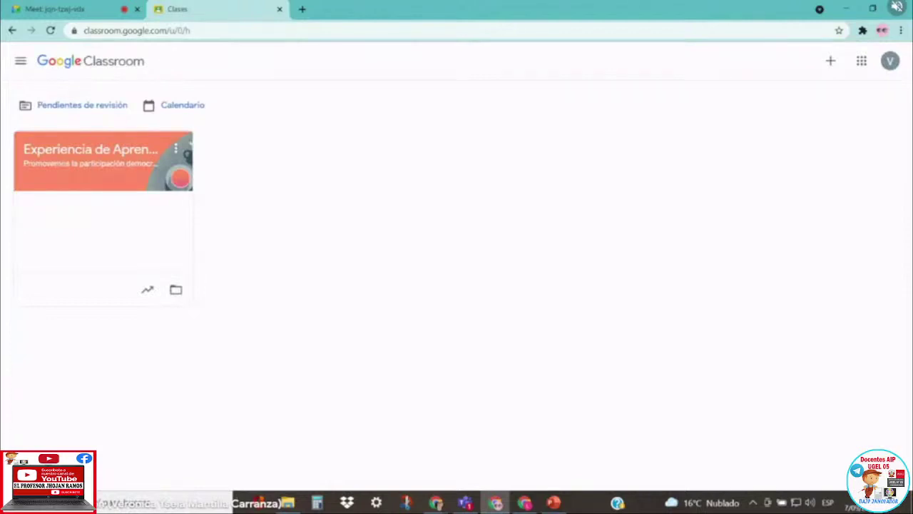
Start creating a new class and enter "EdA N°1" as its name.
click(832, 65)
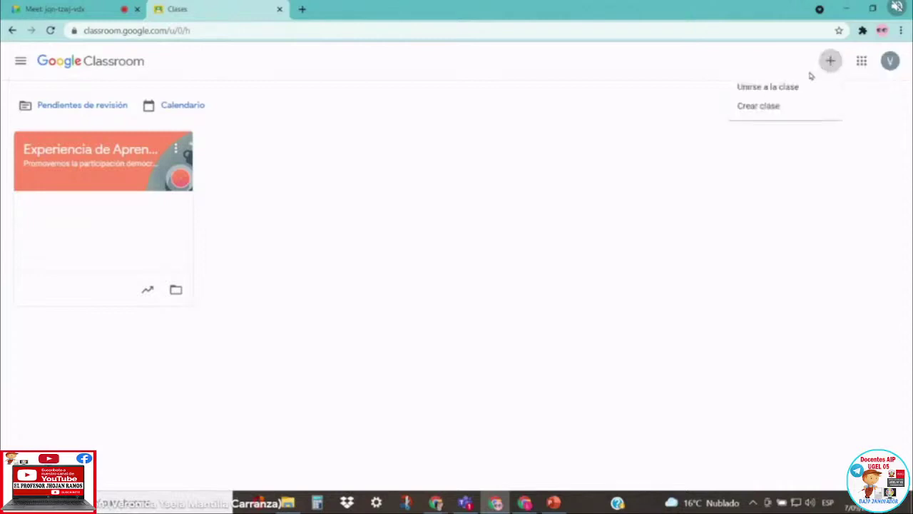
click(760, 113)
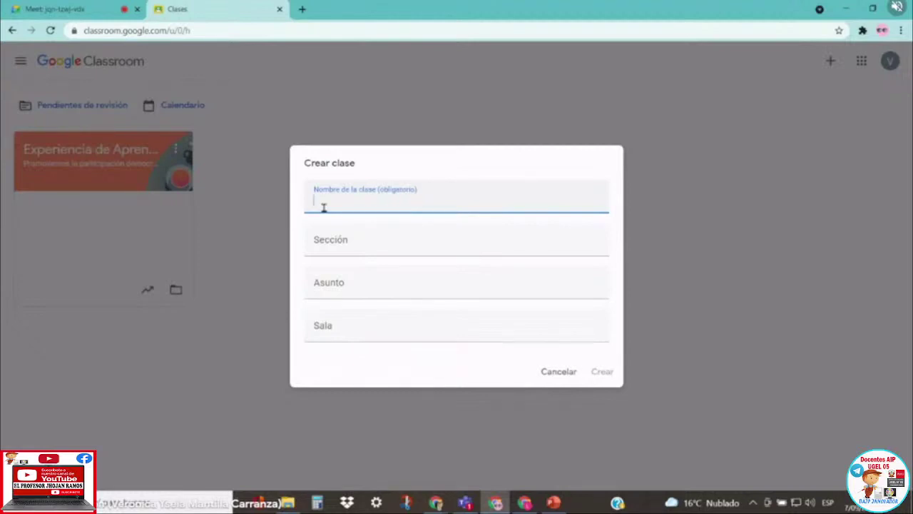
text(Experiec)
key(BackSpace)
key(BackSpace)
key(BackSpace)
key(BackSpace)
key(BackSpace)
key(BackSpace)
key(BackSpace)
text(dA N°1)
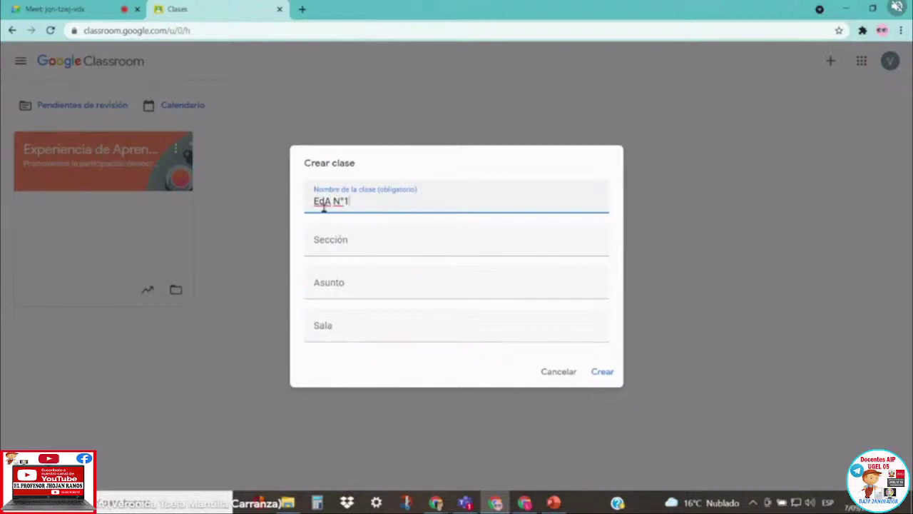
Enter "PROMOVEMOS LA PARTICIPACIÓN DEMOCRÁTICA Y LA CONVIVENCIA EN LA DIVERSIDAD" as the new class's section.
click(336, 243)
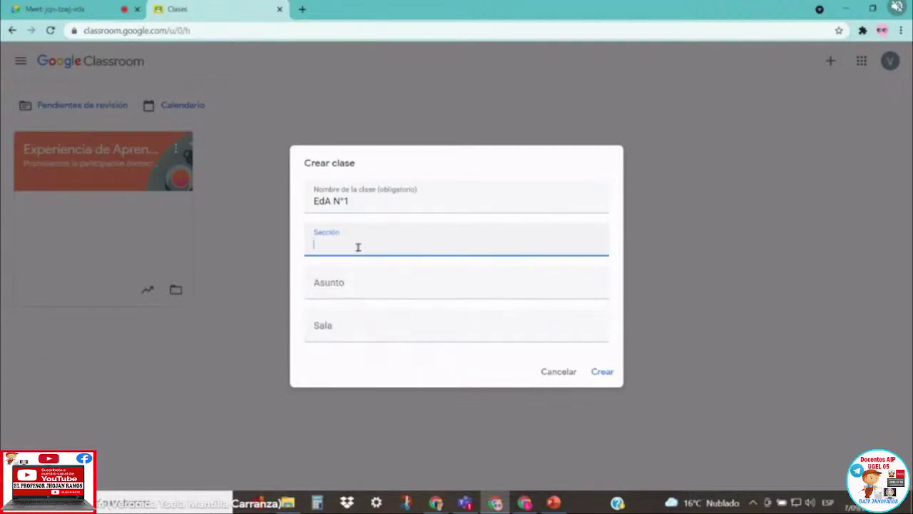
text(PROMOVEMOS LA)
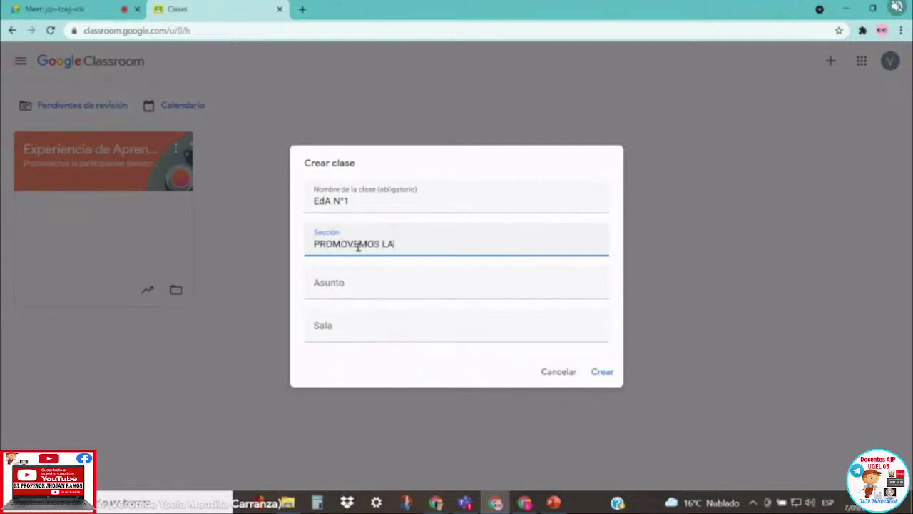
text( PARTICIPACIÓN DEMO)
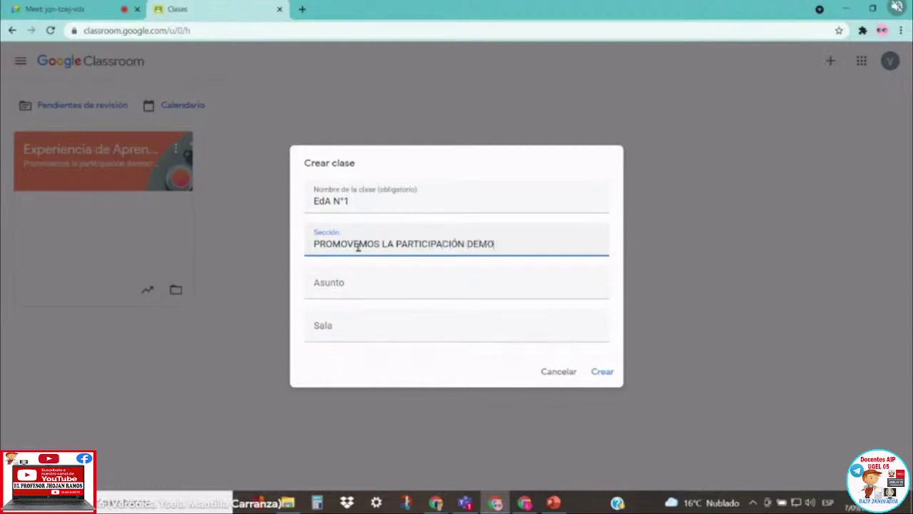
text(CRÁTICA Y LA CON)
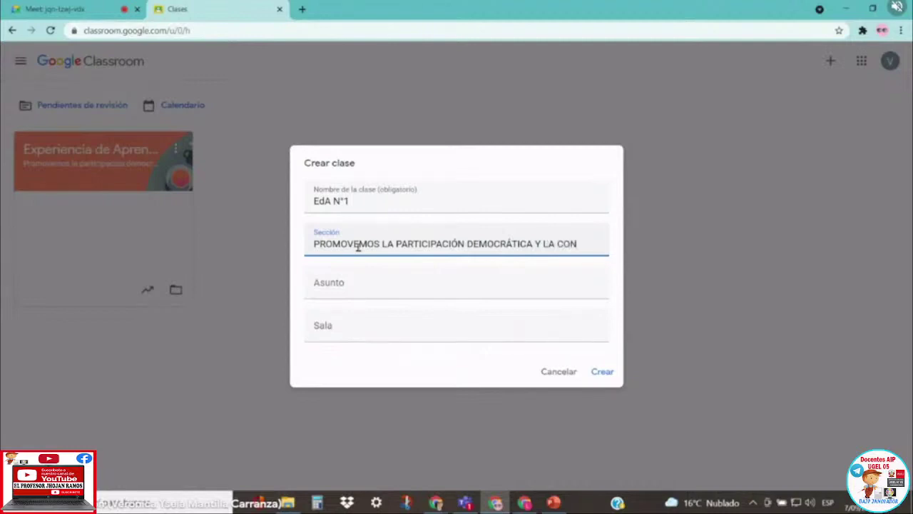
text(VIVENCI)
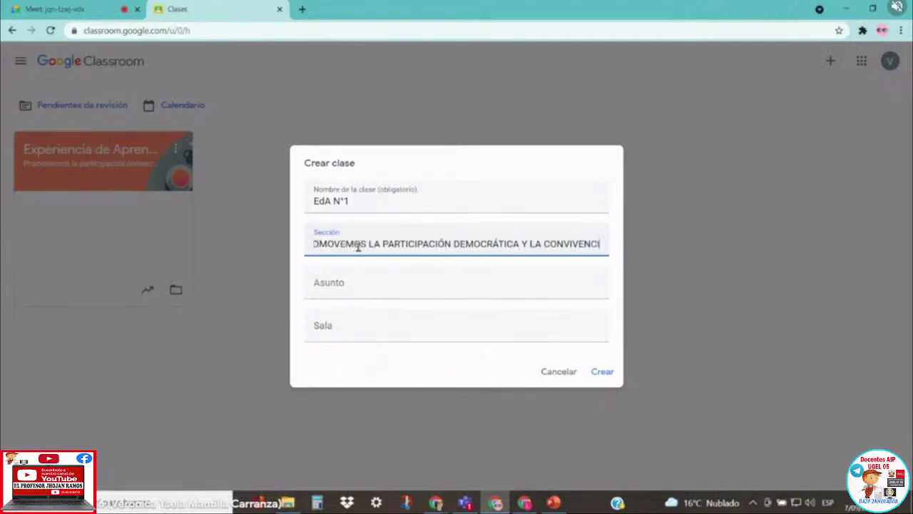
text(A EN LA DIVERSI)
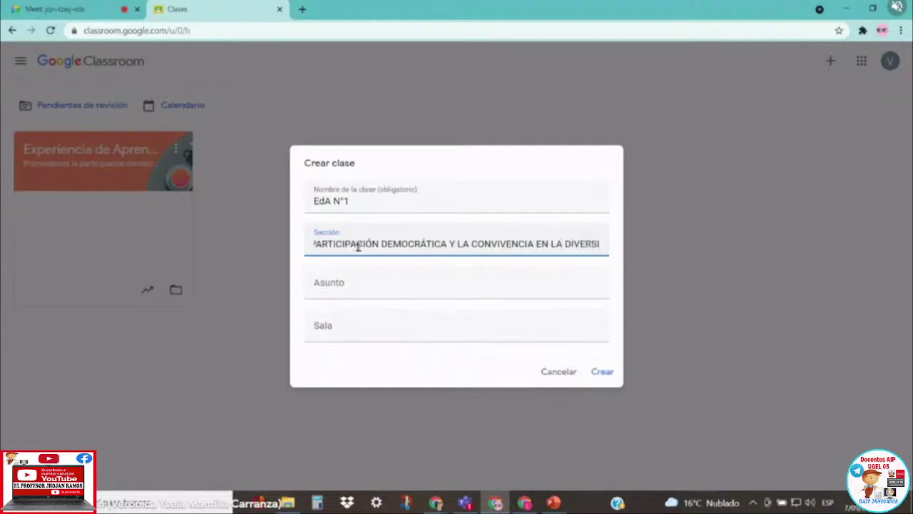
text(DAD)
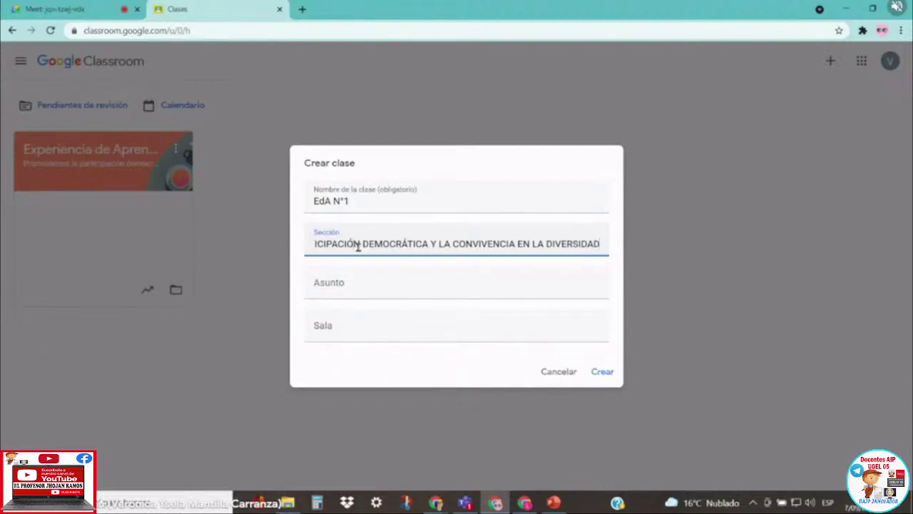
key(Left)
key(Left)
key(Left)
key(Left)
key(Left)
key(Left)
key(Left)
key(Left)
key(Left)
key(Left)
key(Left)
key(Left)
key(Left)
key(Left)
key(Left)
key(Left)
key(Left)
key(Left)
key(Left)
key(Left)
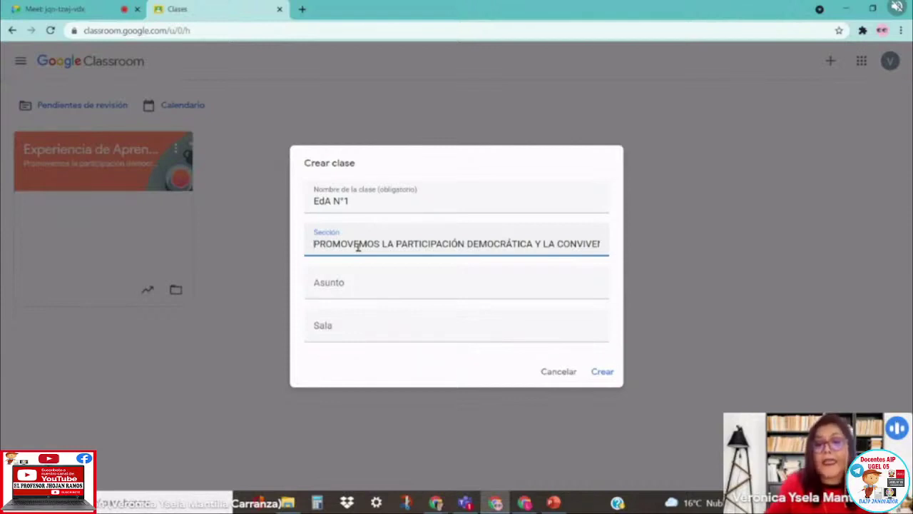
Set the class's subject to "1ro A", leave the room blank and create the class.
click(350, 283)
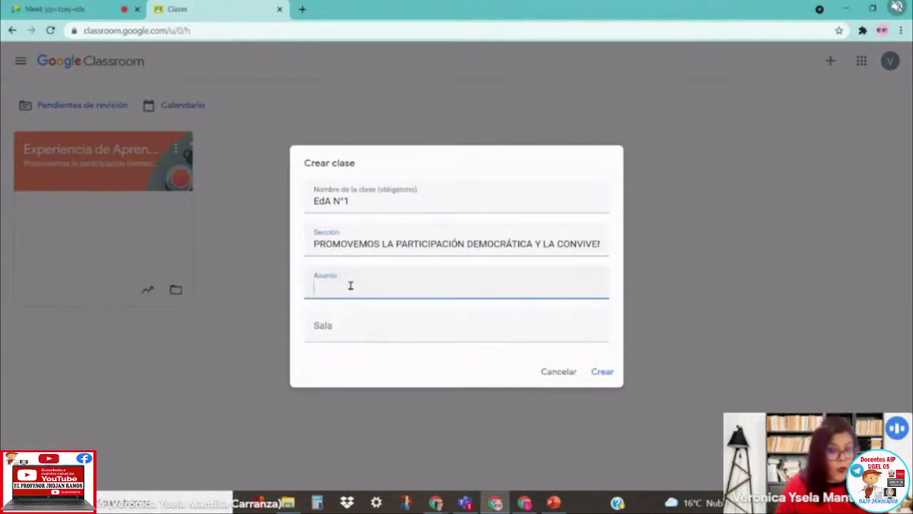
text(R)
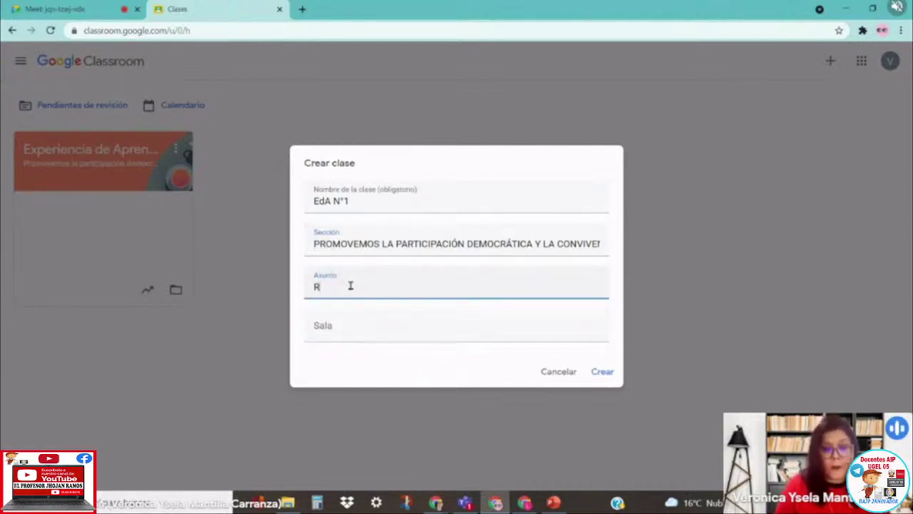
key(BackSpace)
text(RE)
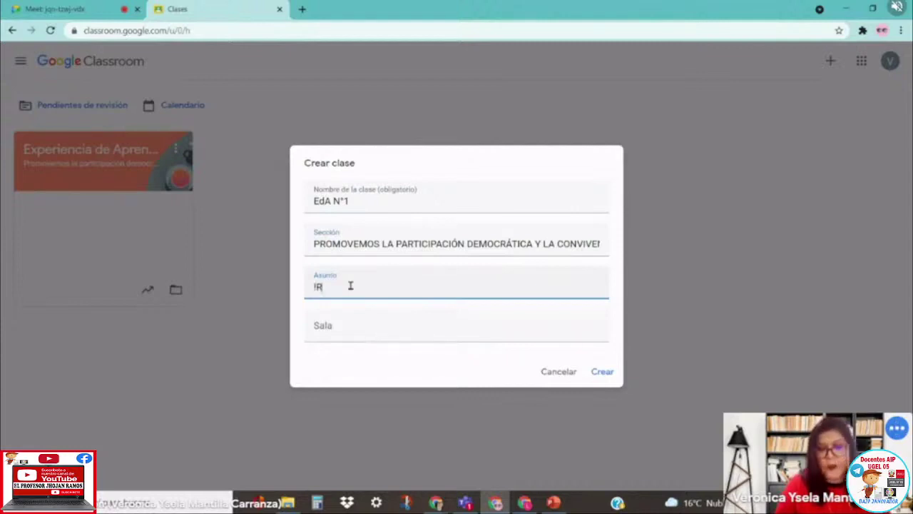
key(BackSpace)
key(BackSpace)
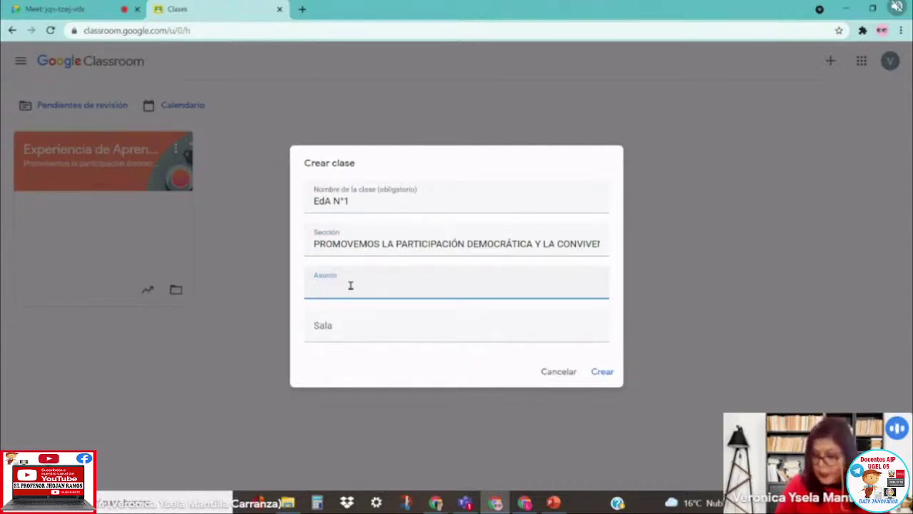
text(1ro)
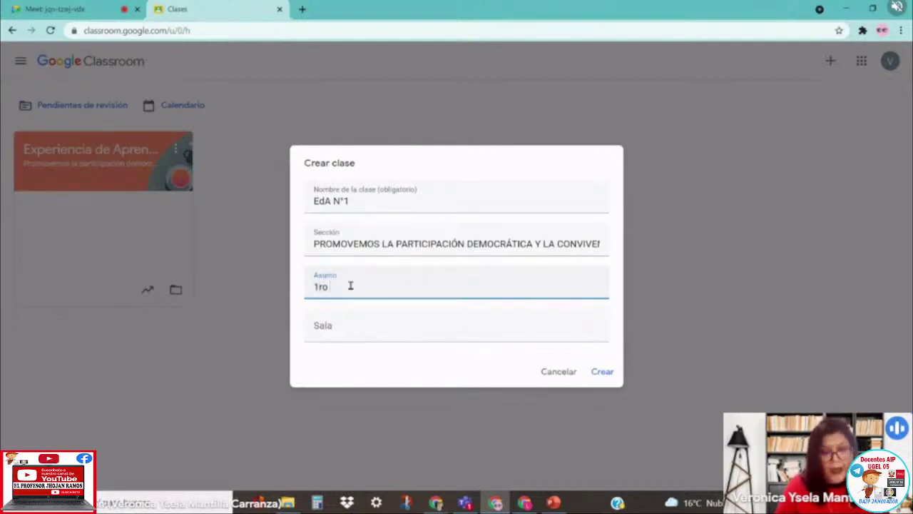
text( A)
click(343, 326)
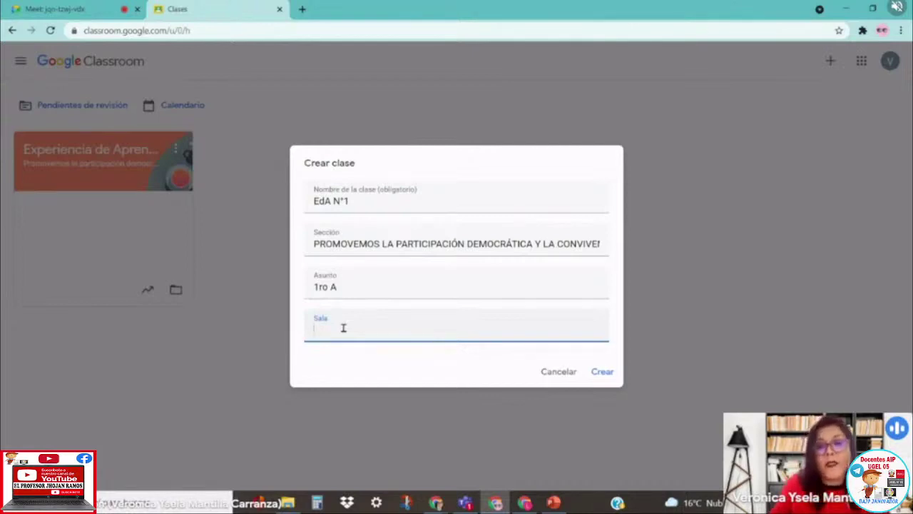
click(602, 371)
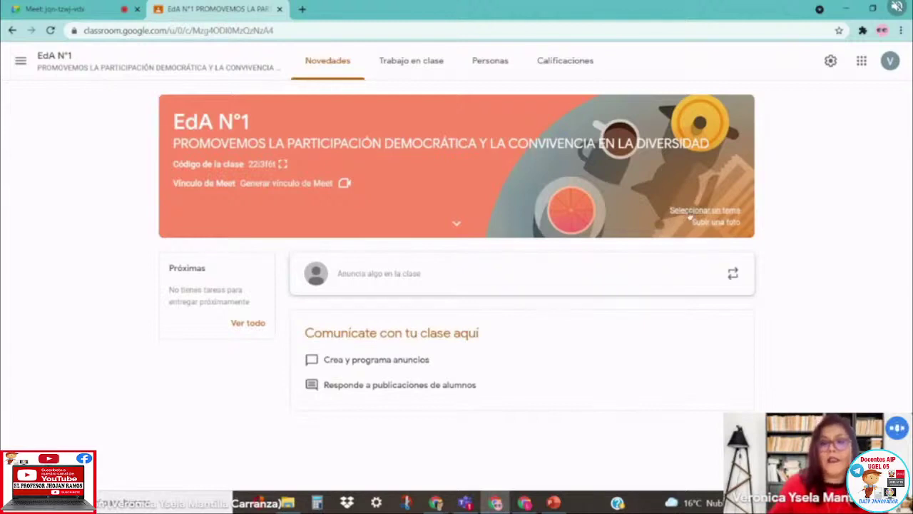
Deactivate the invitation codes in the settings of the EdA N°1 class.
click(830, 60)
scroll(622, 240, down, 5)
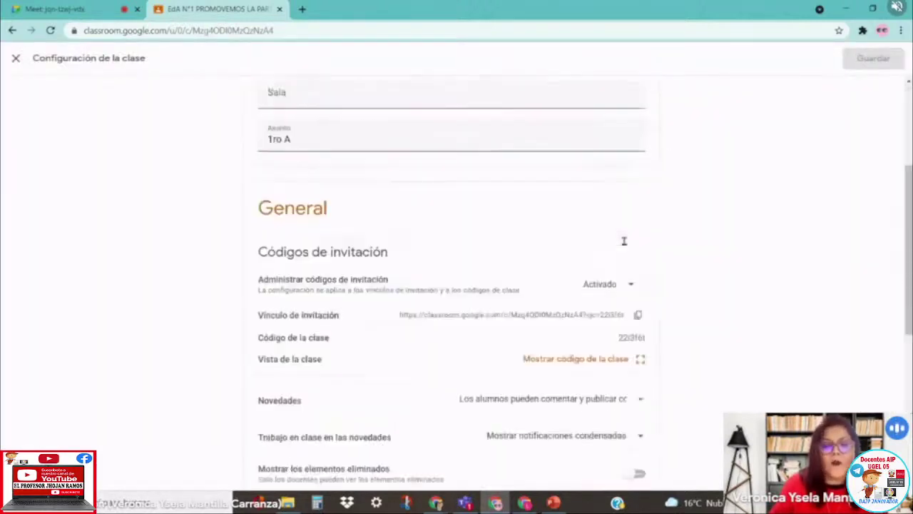
click(631, 163)
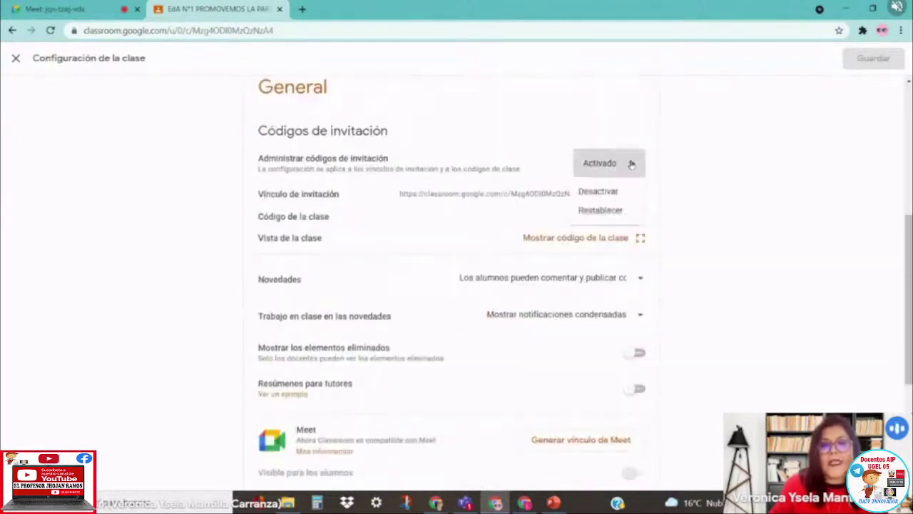
click(596, 192)
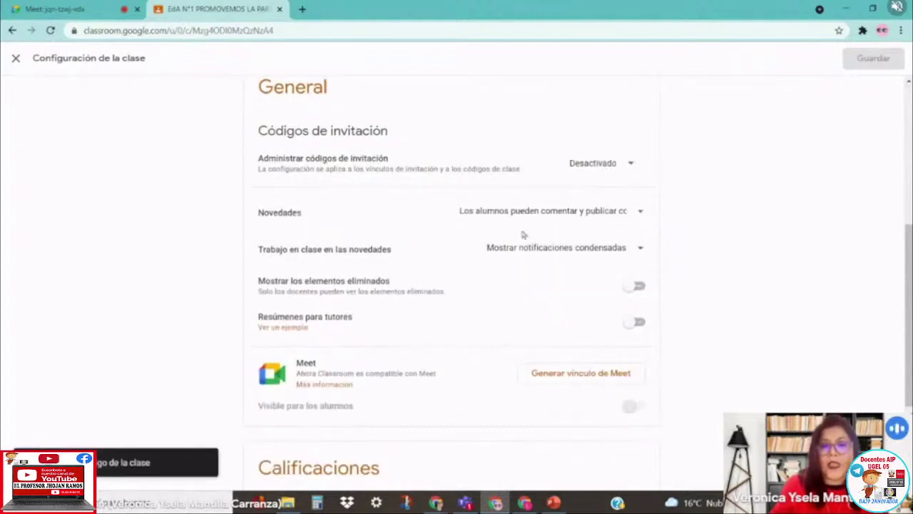
Set the Novedades permission to "Los alumnos solo pueden comentar" and save the class settings.
click(642, 212)
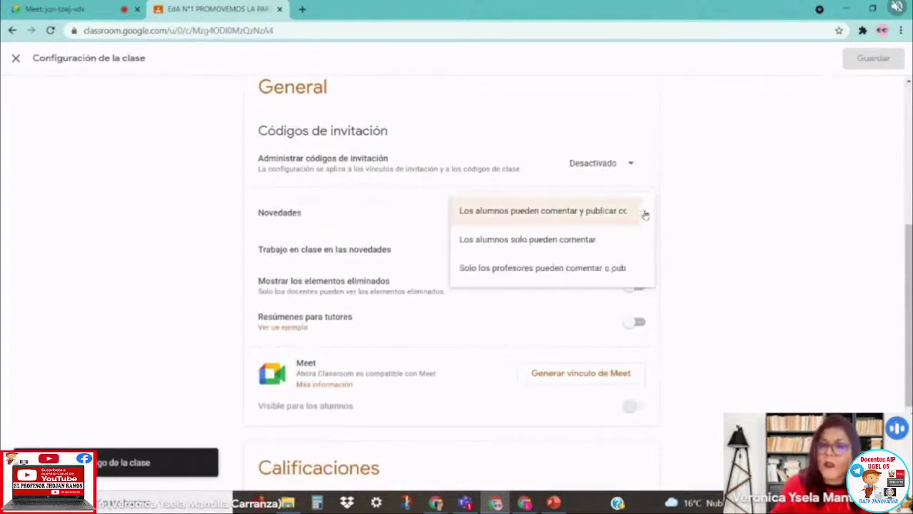
click(539, 252)
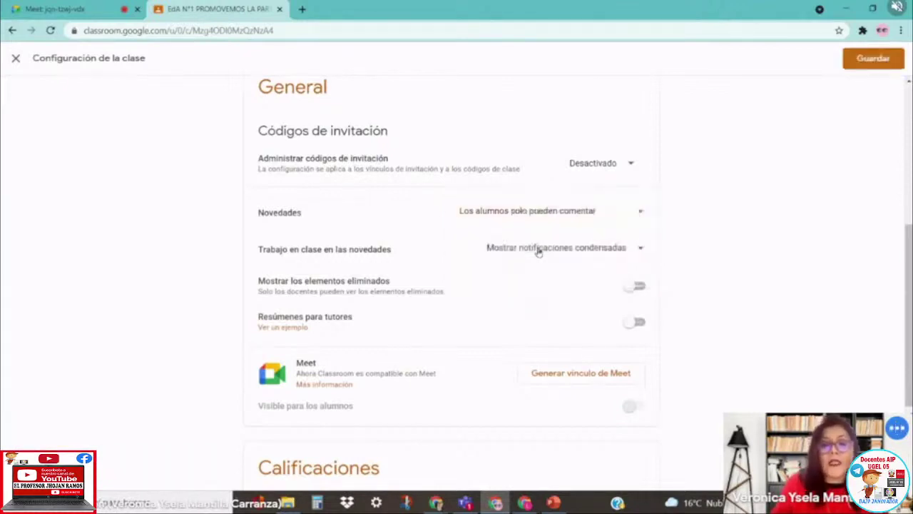
scroll(719, 264, down, 1)
scroll(719, 263, down, 1)
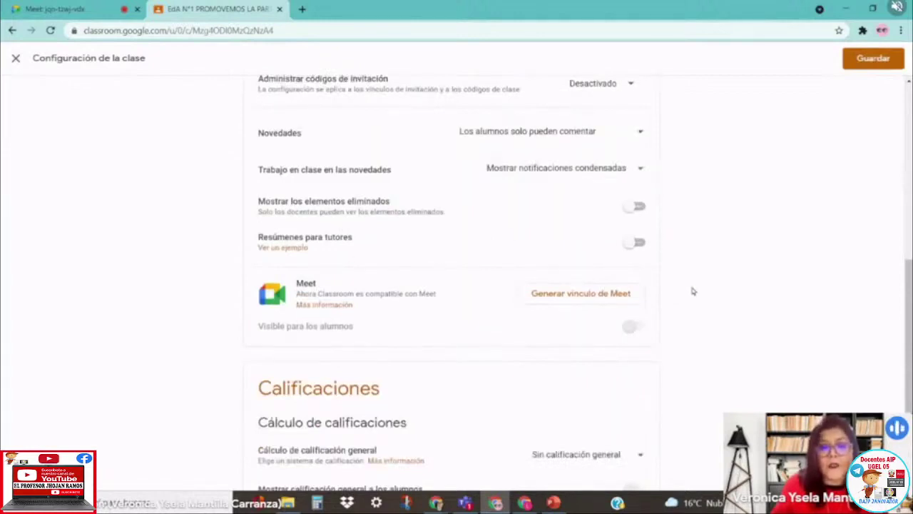
scroll(690, 285, down, 1)
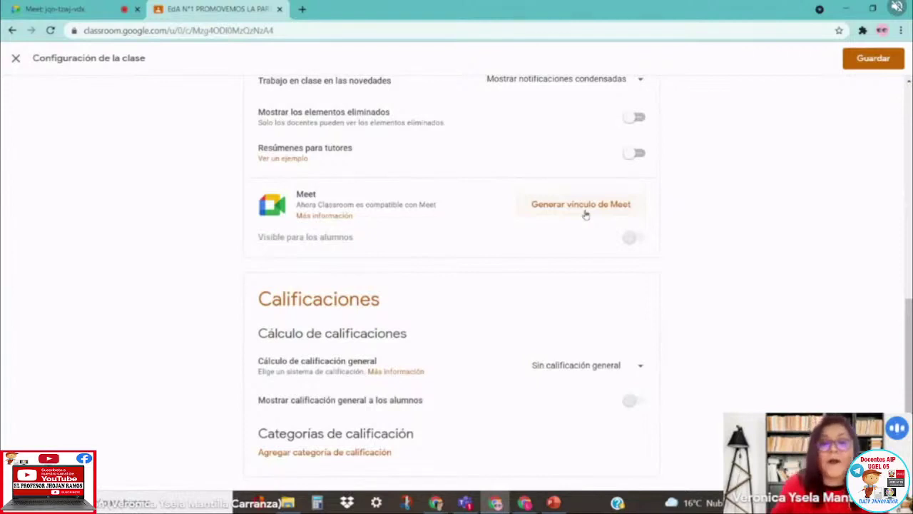
scroll(716, 235, up, 8)
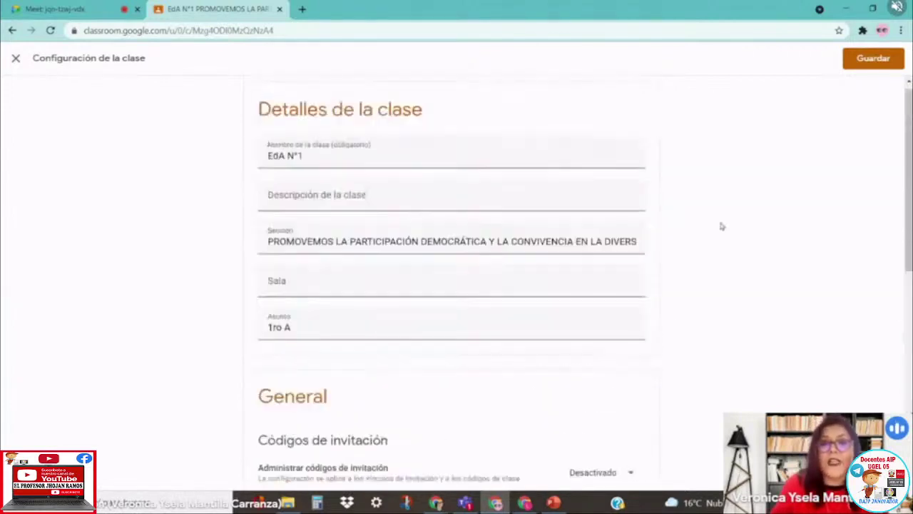
click(868, 63)
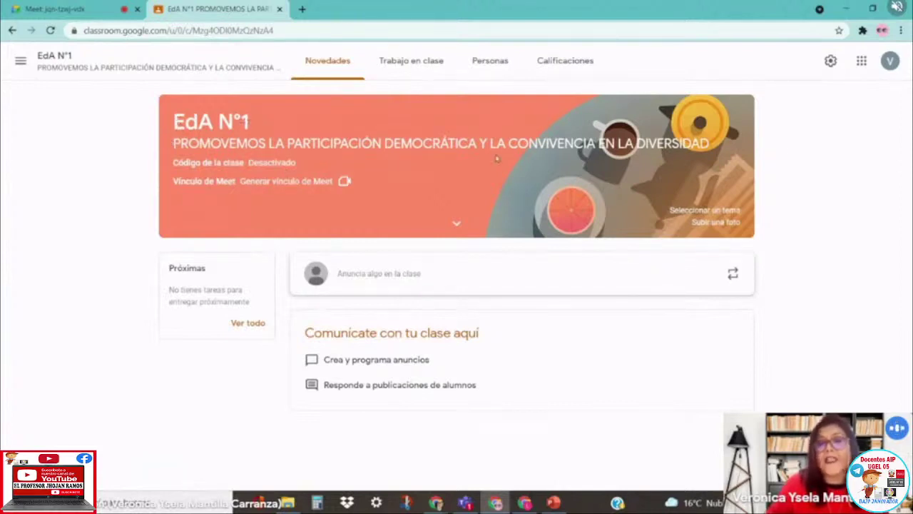
Change the class header theme to the green design with notebooks from the General gallery.
click(722, 210)
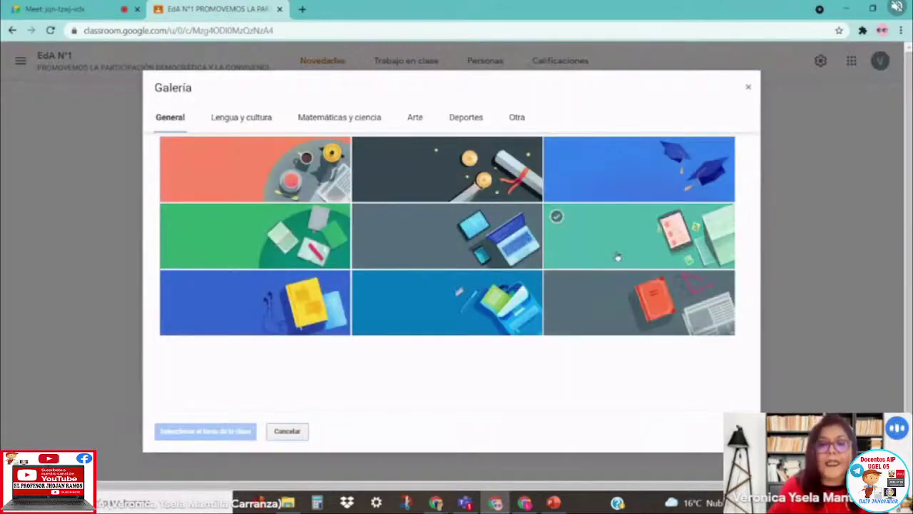
click(252, 246)
click(232, 432)
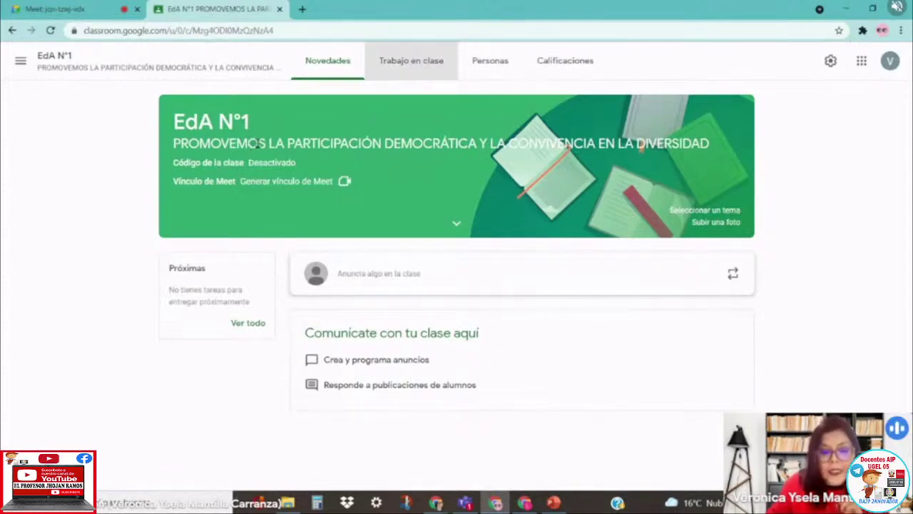
Start a new topic in the class's Trabajo en clase section and begin its name with "Act1 -".
click(410, 59)
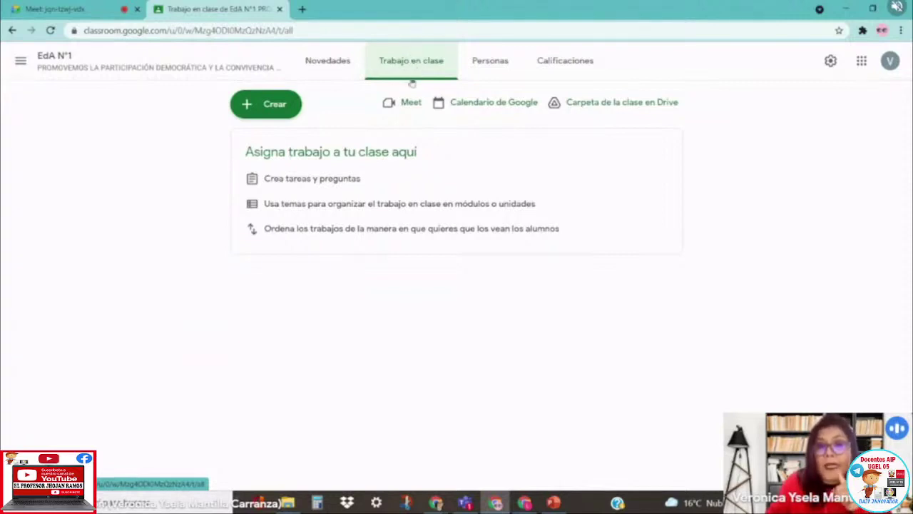
click(274, 109)
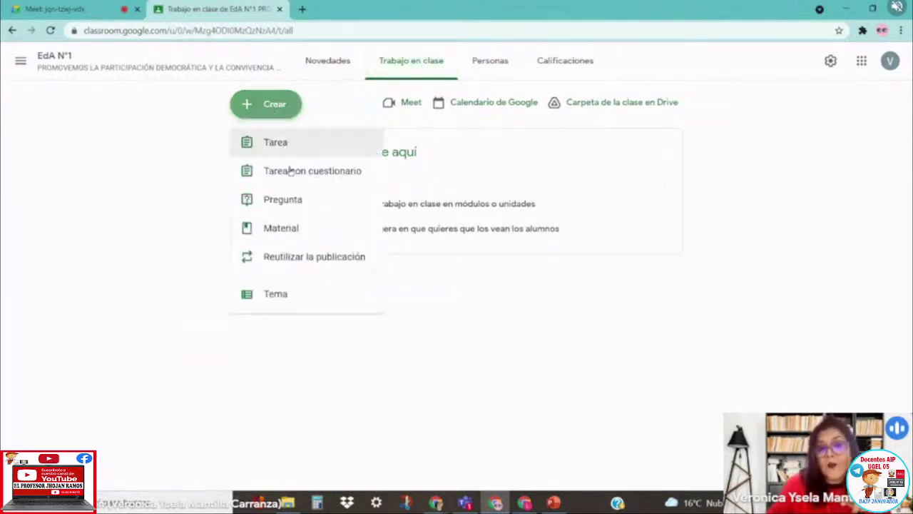
click(283, 297)
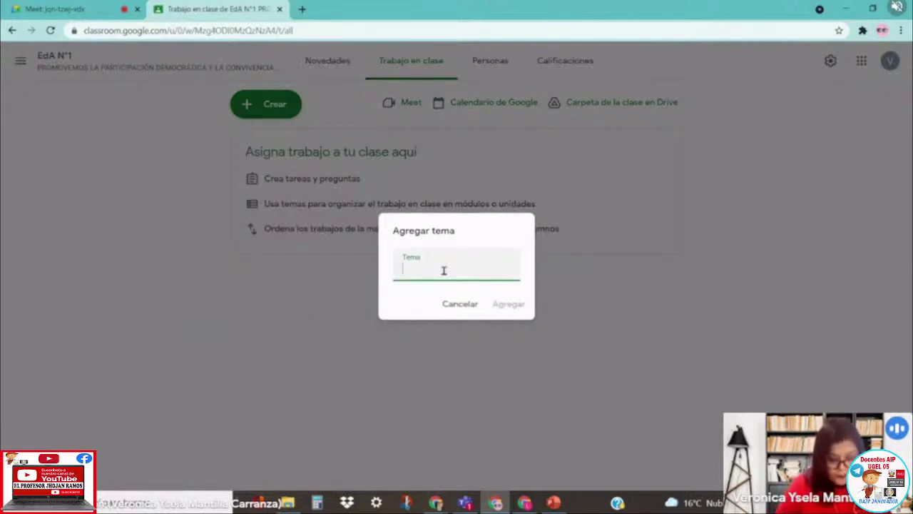
text(Act)
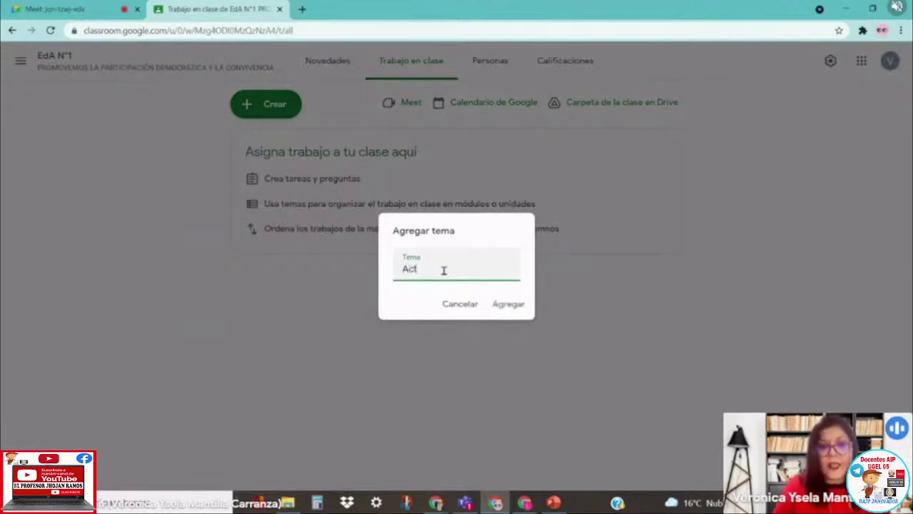
text(1)
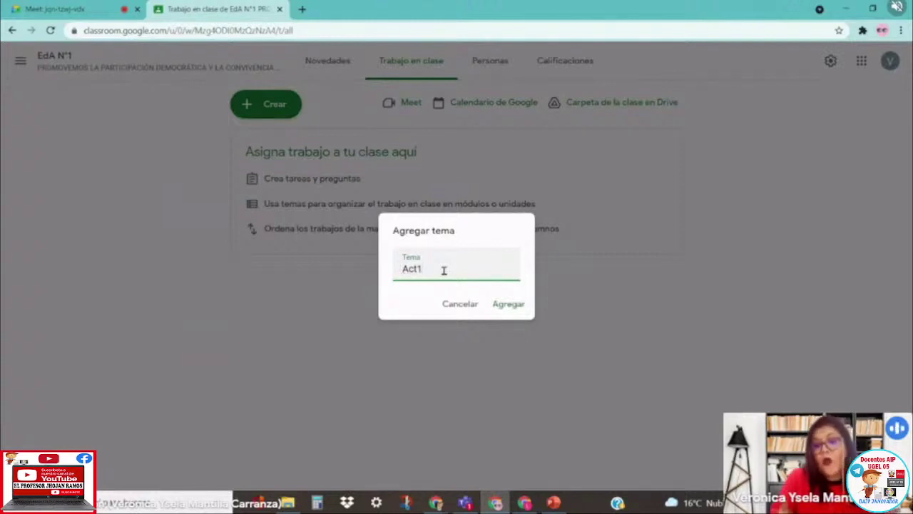
text( -)
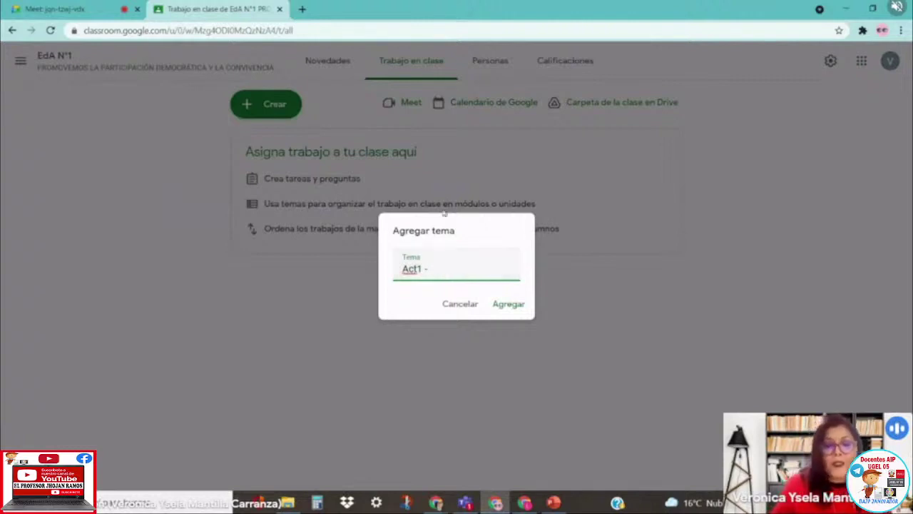
Switch to File Explorer and check the activity file names in folders B and A of WEBINAR N°4.
mouse_move(287, 499)
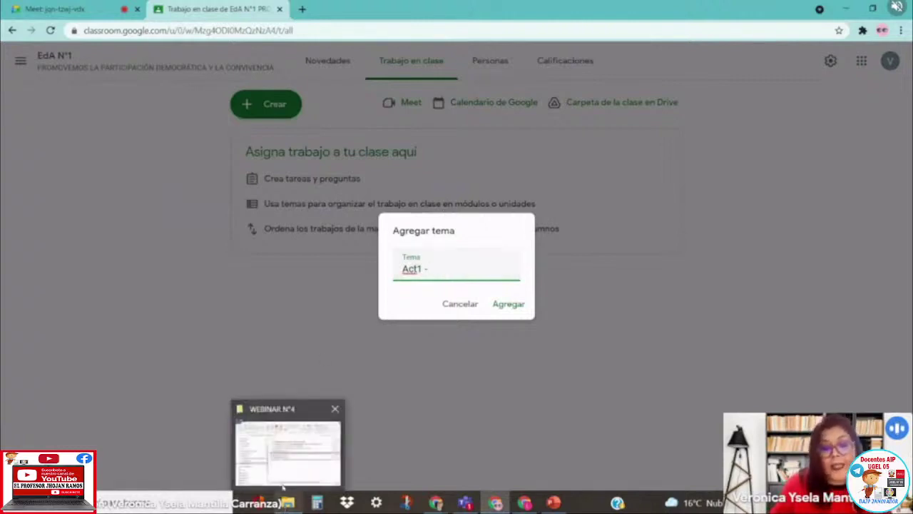
click(285, 457)
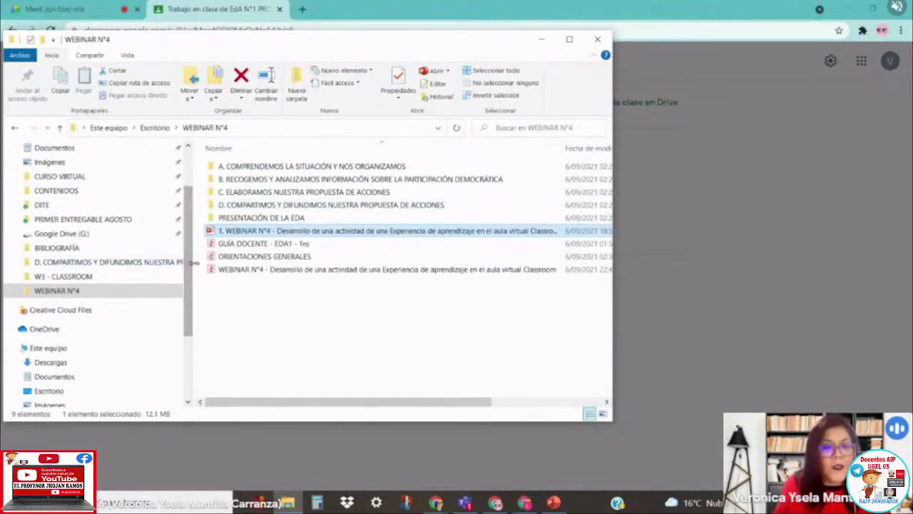
drag(193, 262, 80, 262)
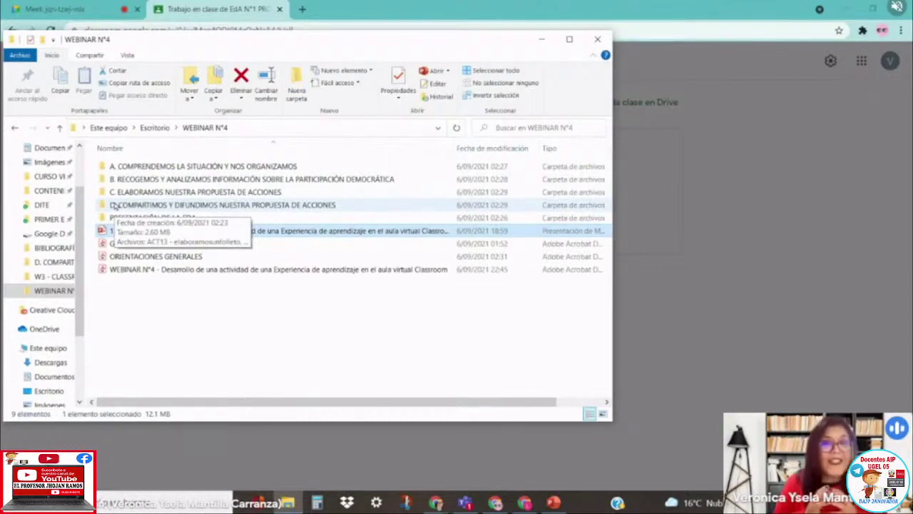
click(302, 181)
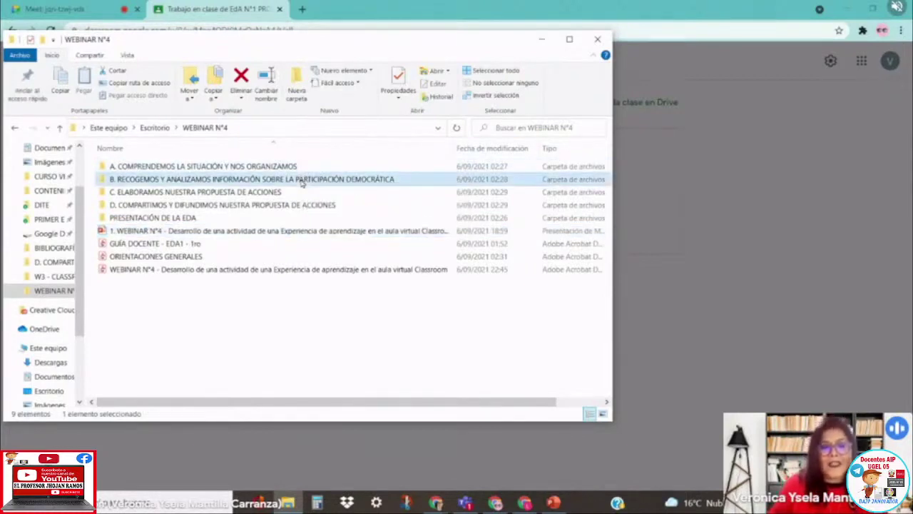
double_click(302, 180)
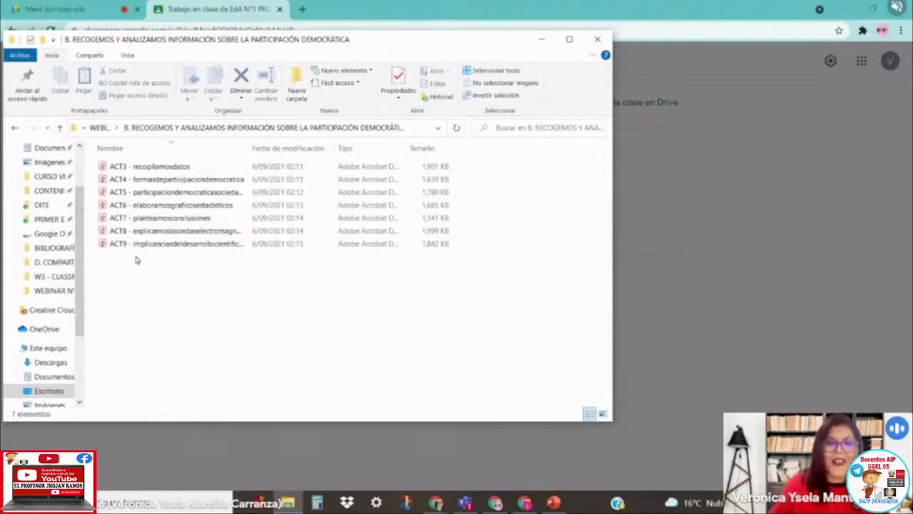
click(98, 127)
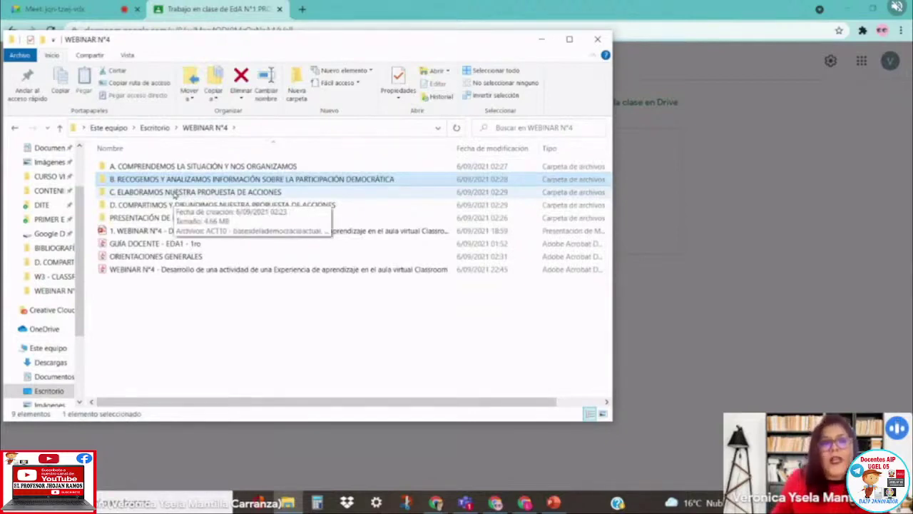
double_click(192, 169)
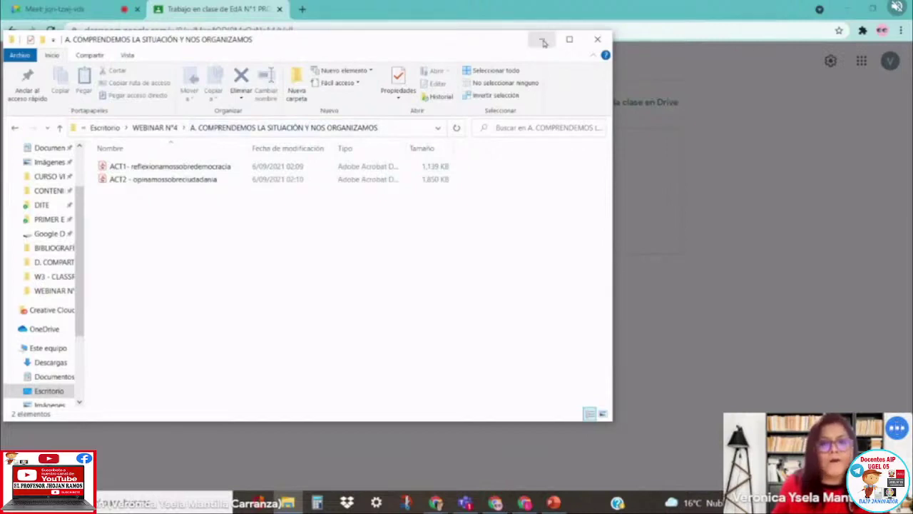
click(521, 31)
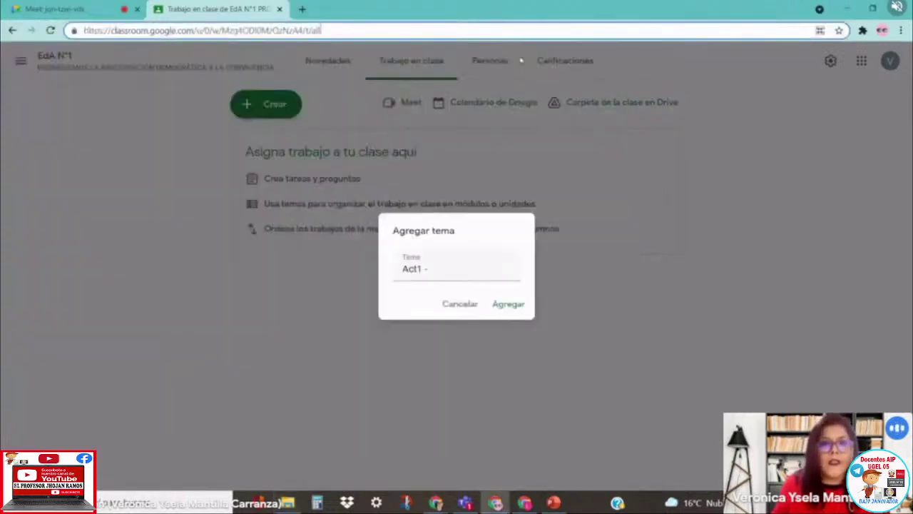
Complete the topic name in Classroom as "Act1 - REFLEXIONAMOS SOBRE DEMOCRACIA", rechecking the activity's file name, and add the topic.
click(439, 268)
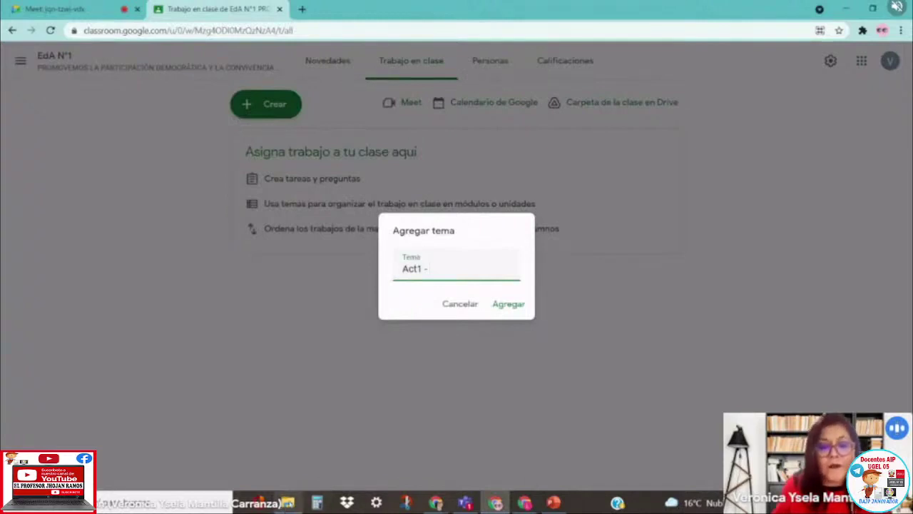
click(288, 503)
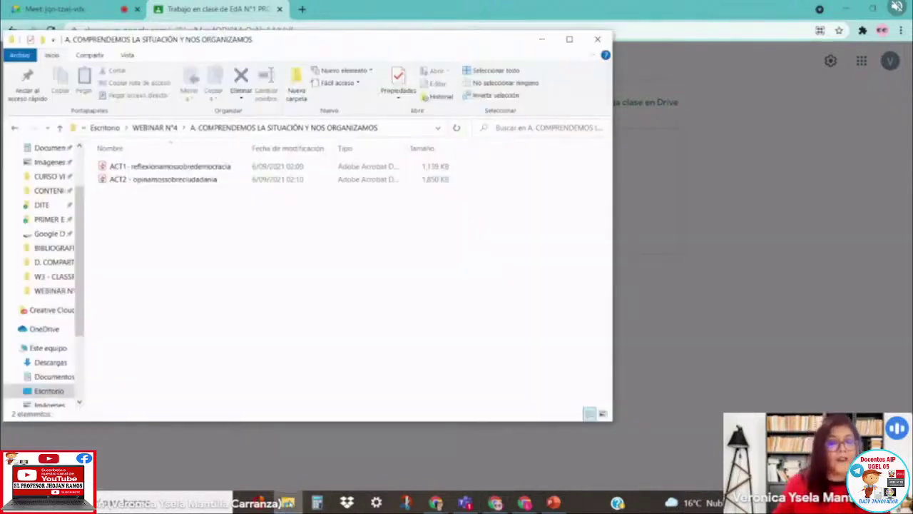
click(288, 503)
text(R)
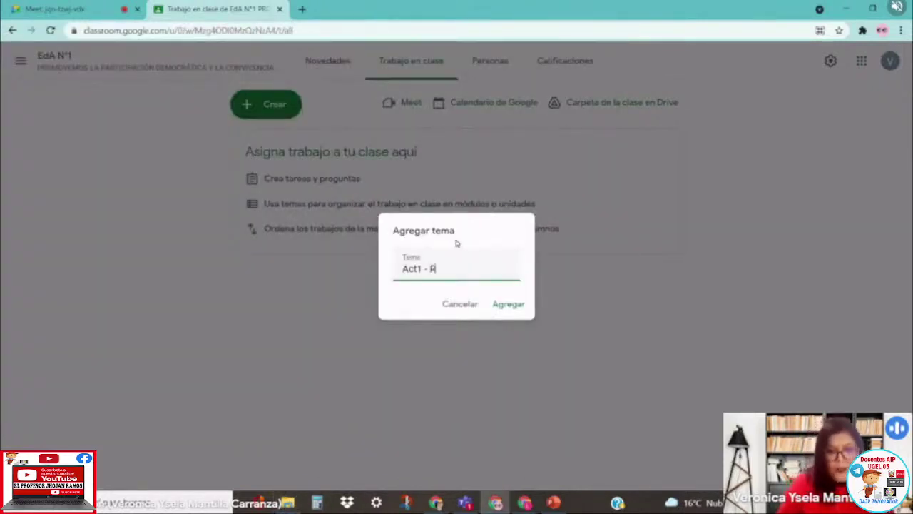
text(EFLEXI)
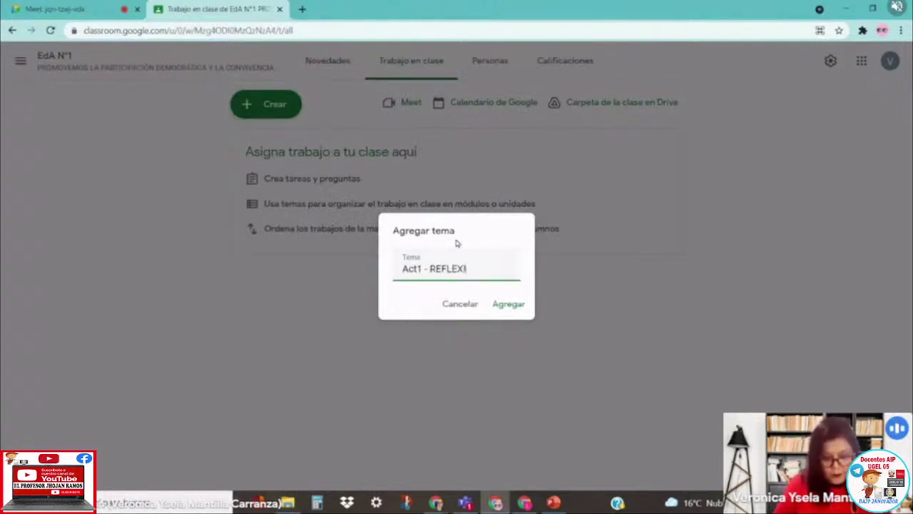
text(ONAMOS SO)
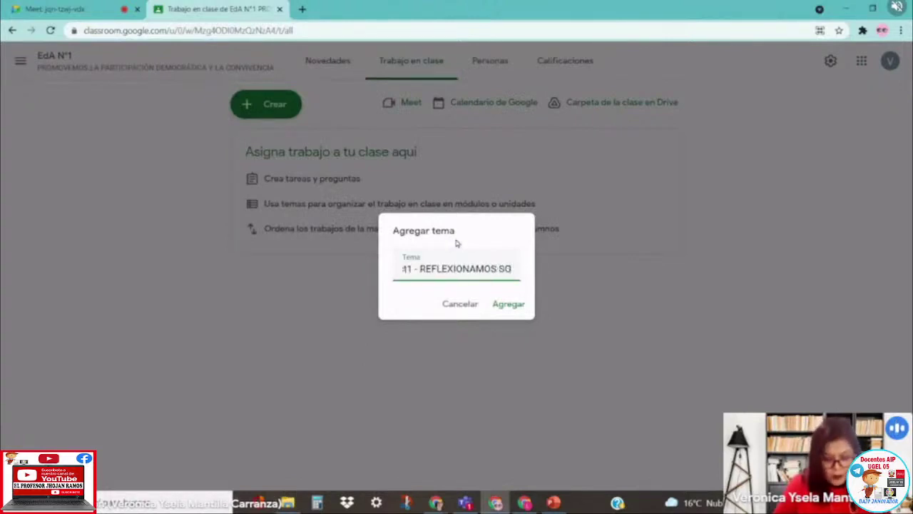
text(BRE DEMOCRA)
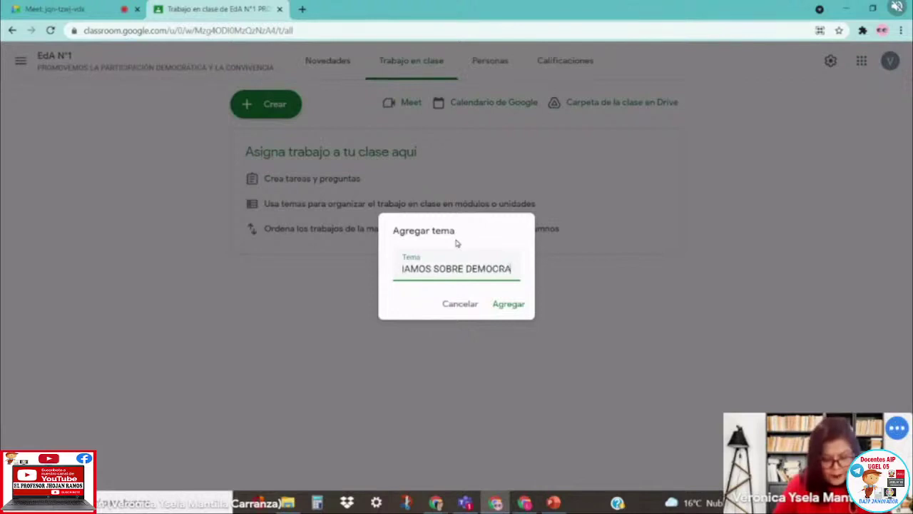
text(CIA)
click(509, 307)
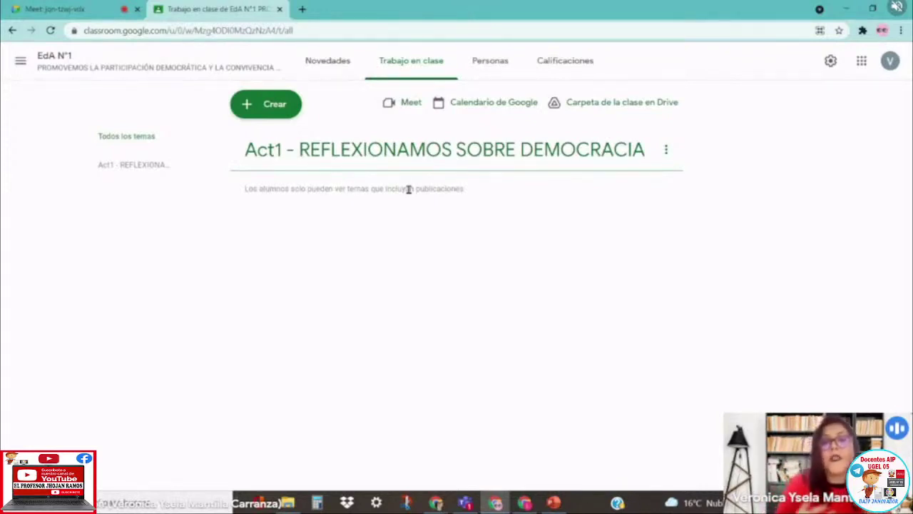
Add a second topic named "Act2 - OPINAMOS SOBRE CIUDADANÍA", checking the activity's file name in File Explorer.
click(275, 108)
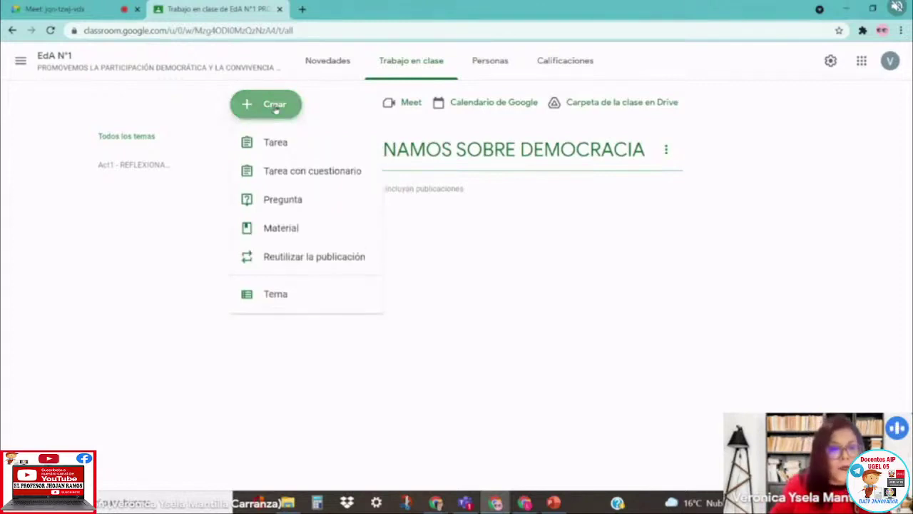
click(274, 294)
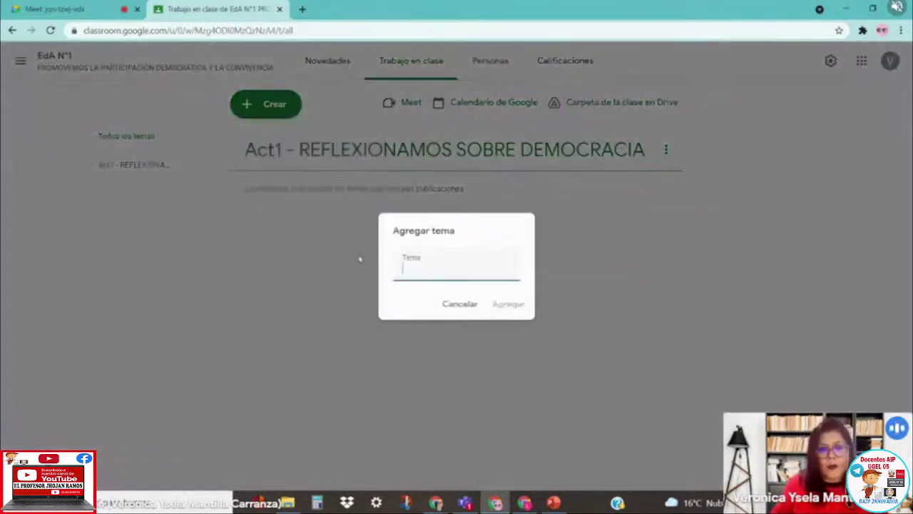
text(a)
key(BackSpace)
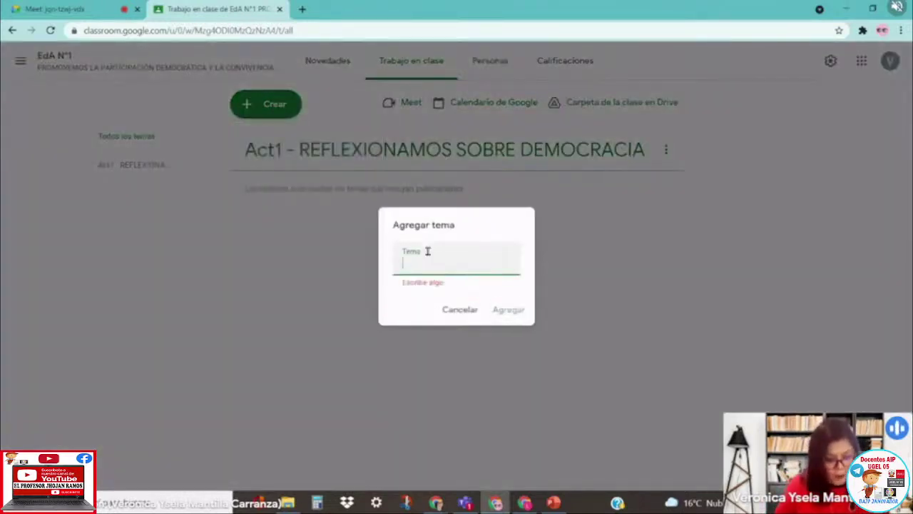
text(Act)
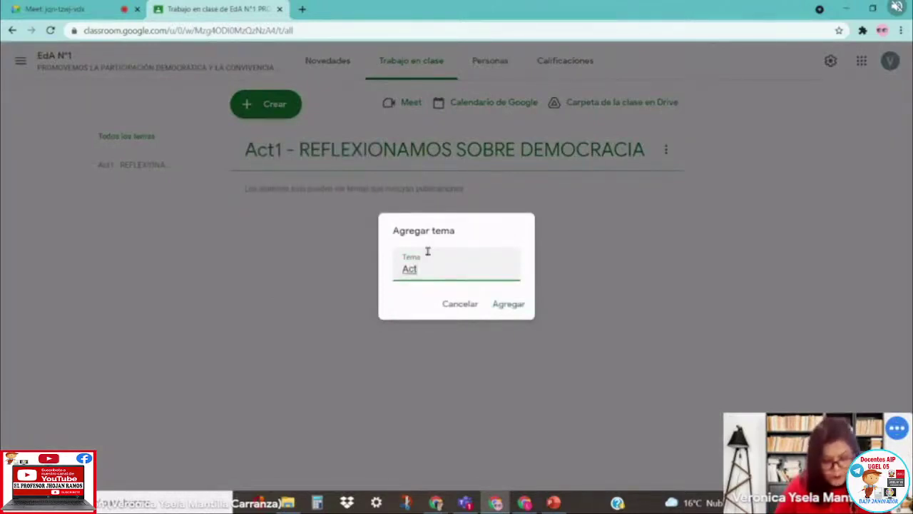
text(2 -)
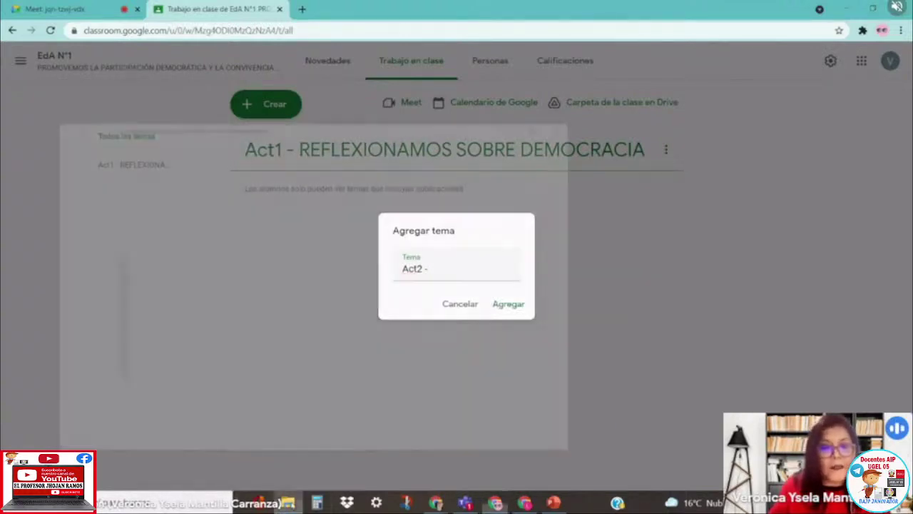
click(287, 503)
key(alt+Tab)
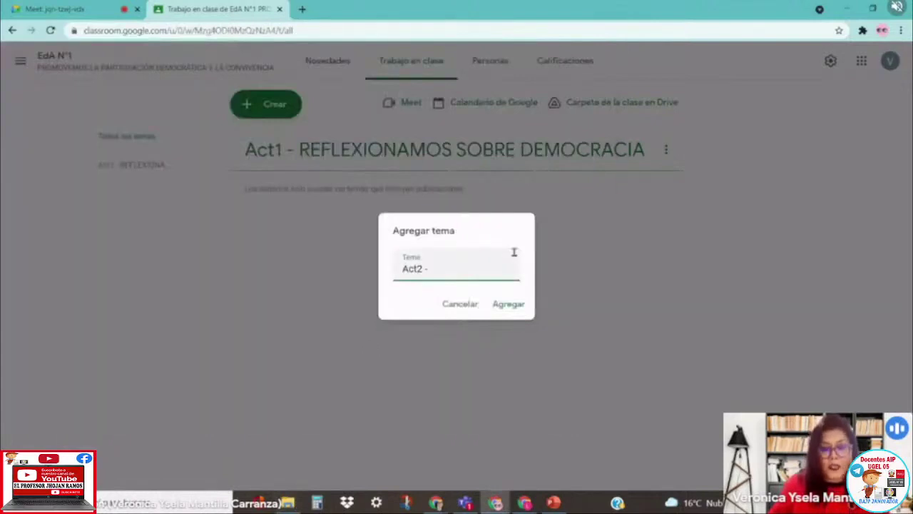
text(OPINAMOS)
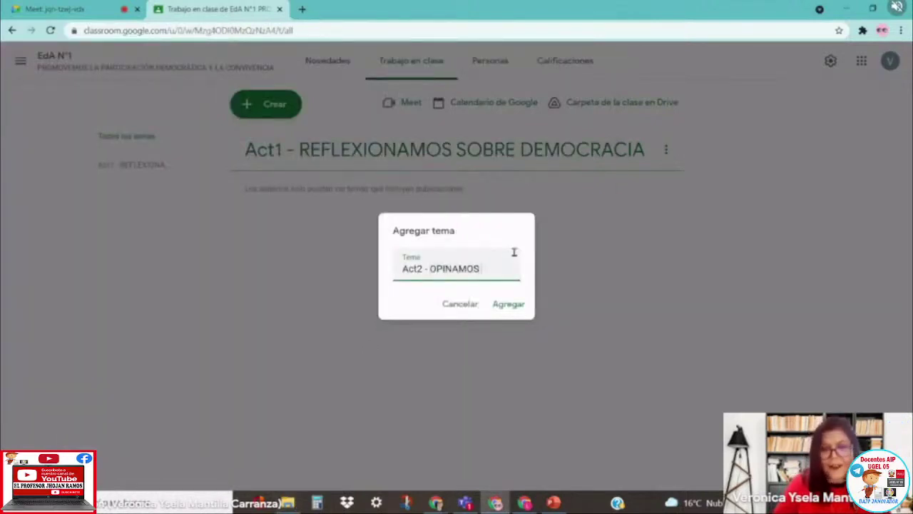
text( SOBRE)
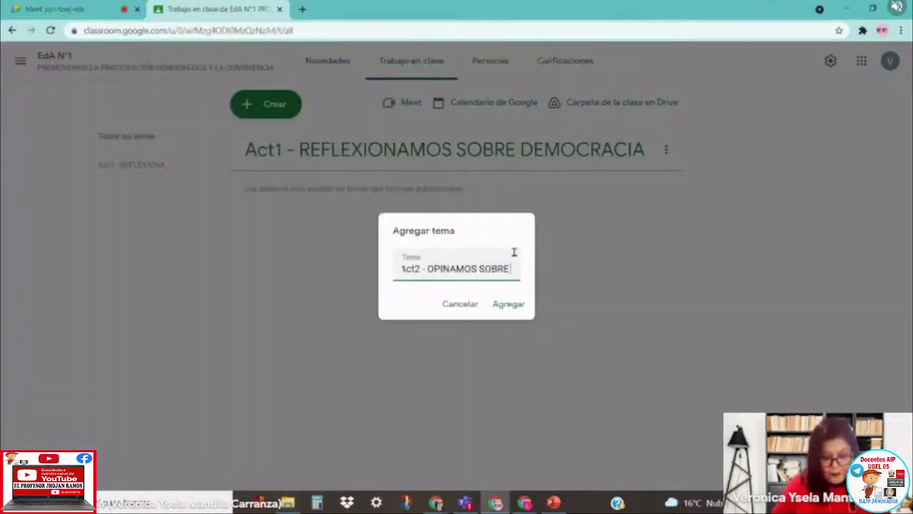
text( CIUDADAN)
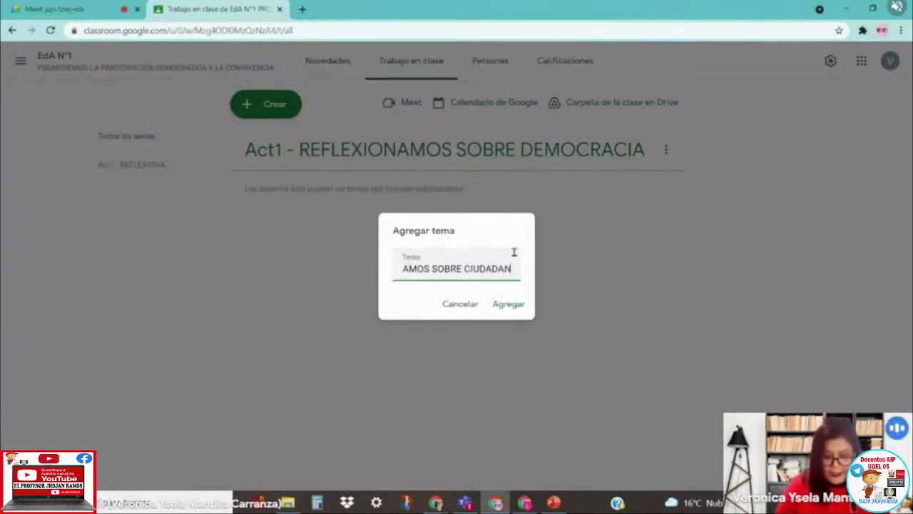
text(ÍA)
click(520, 303)
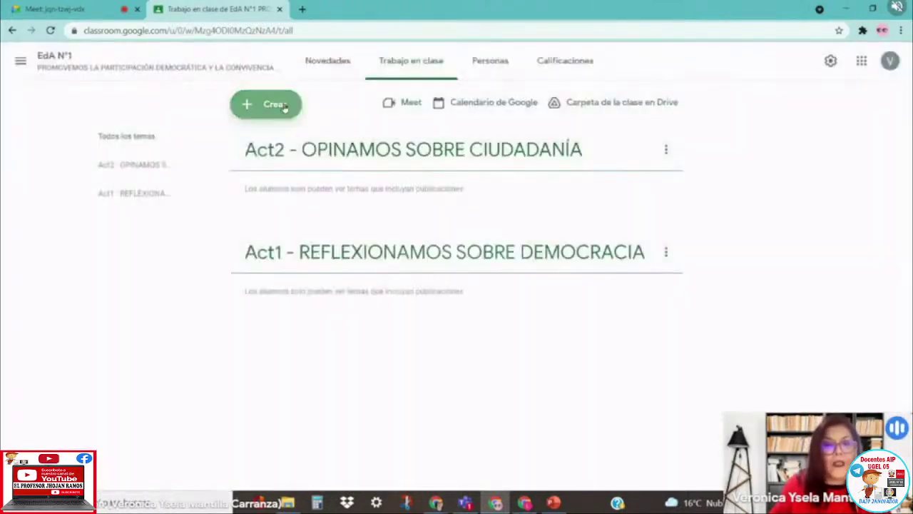
Add a third topic named "Act3 - RECOPILAMOS DATOS SOBRE LA PARTICIPACIÓN DEMOCRÁTICA" to the class.
click(270, 104)
click(275, 295)
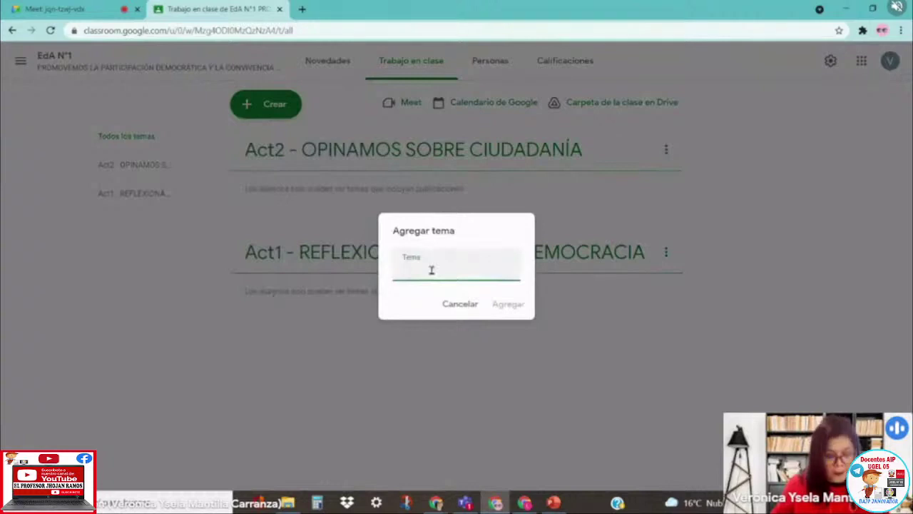
text(aCT)
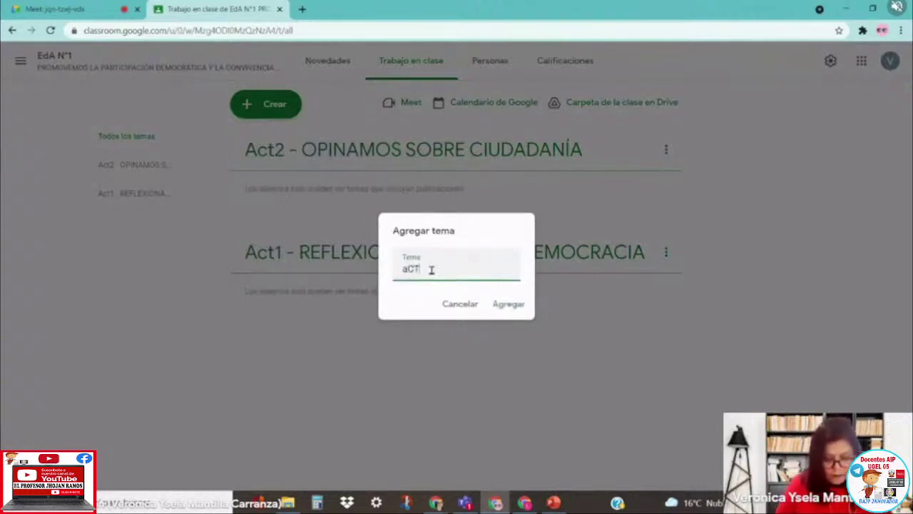
key(BackSpace)
key(BackSpace)
key(BackSpace)
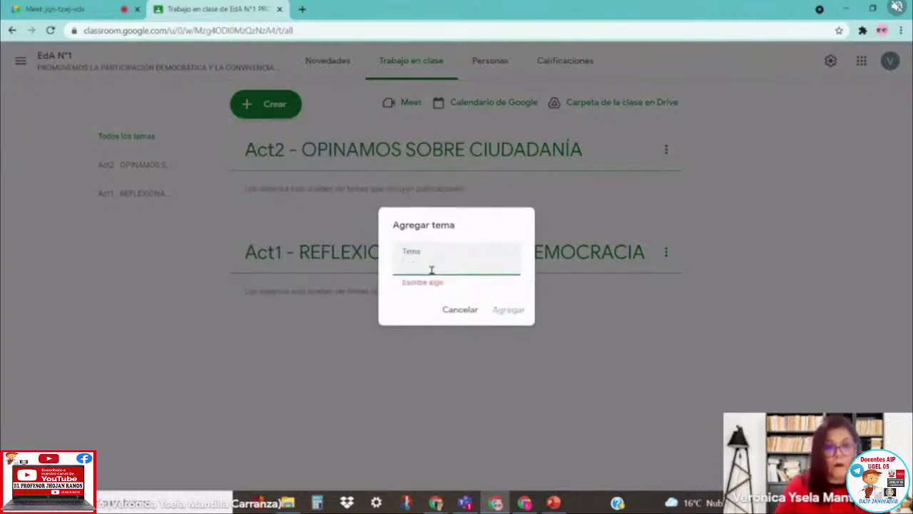
text(Act)
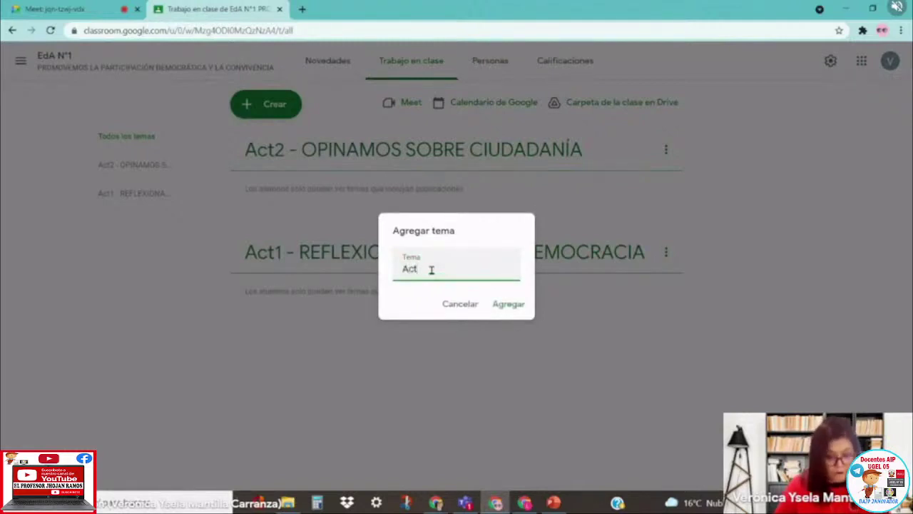
text(3 - RE)
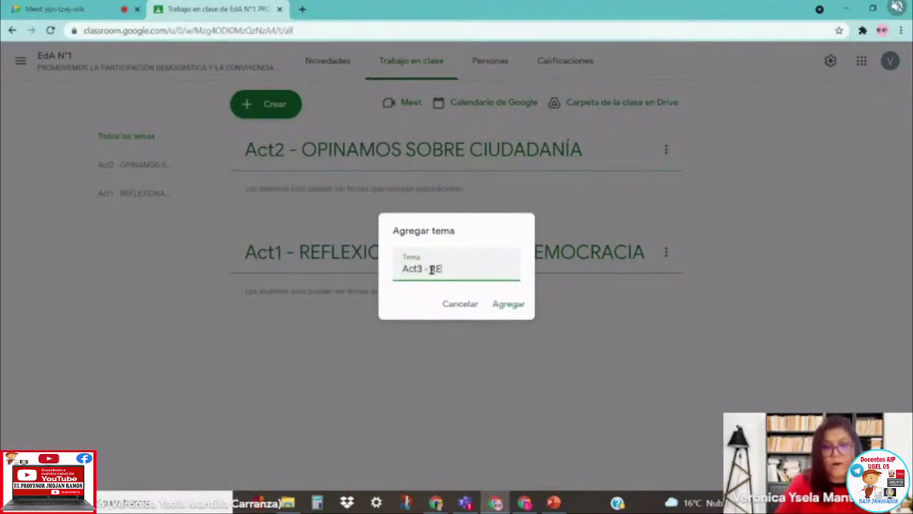
text(COPILAMOS)
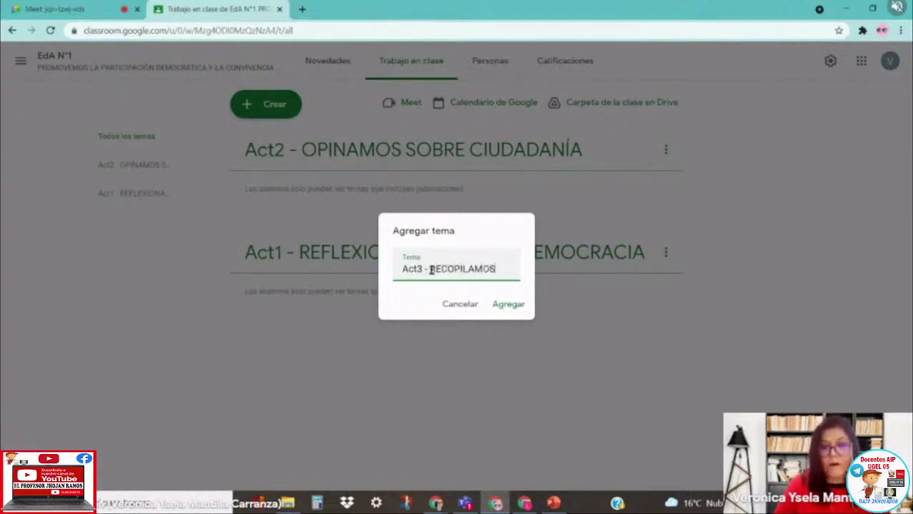
text( DATOS SOBRE LA)
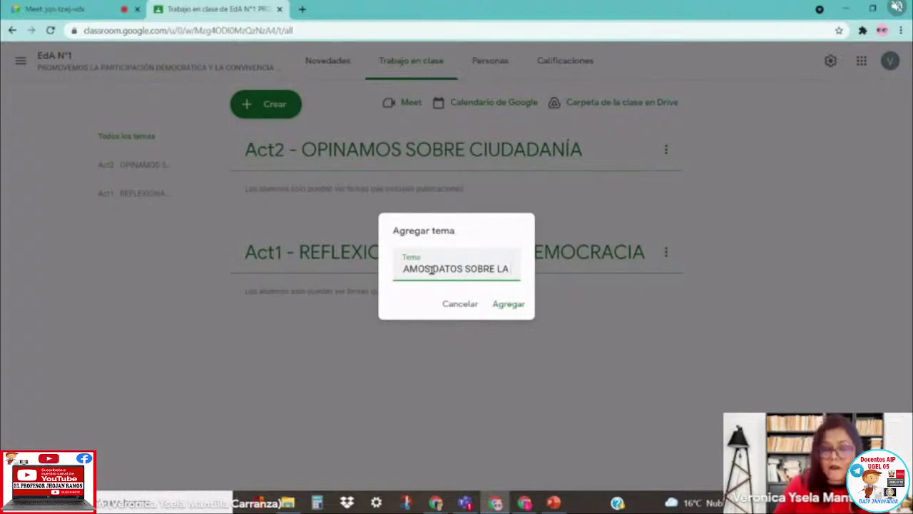
text(PARTICIPA)
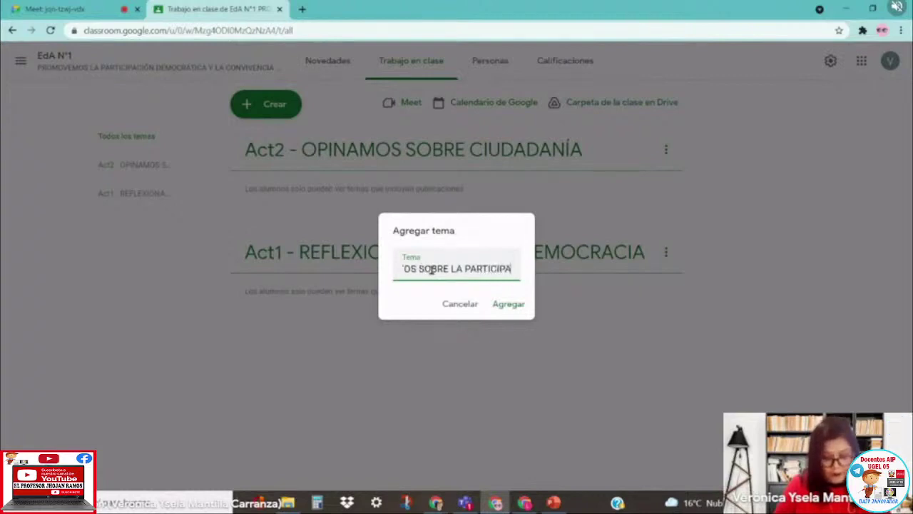
text(CIÓN DEMOC)
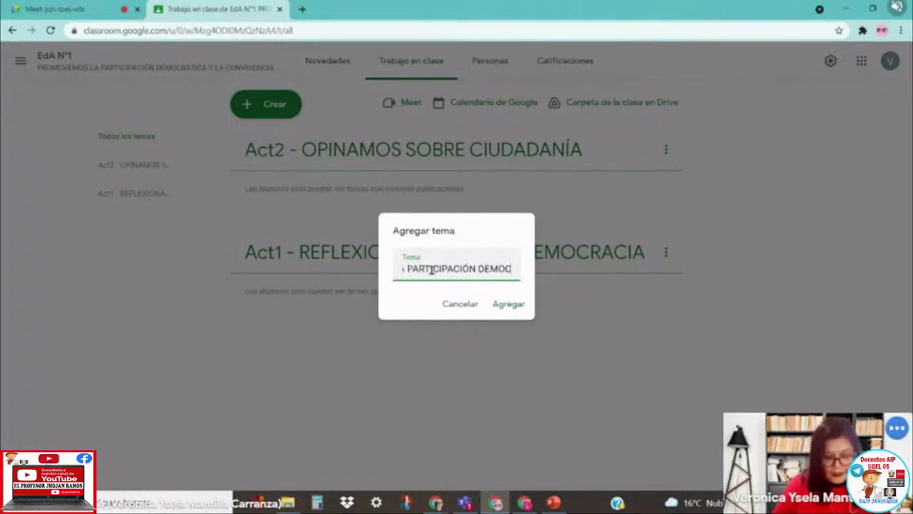
text(RÁTICA)
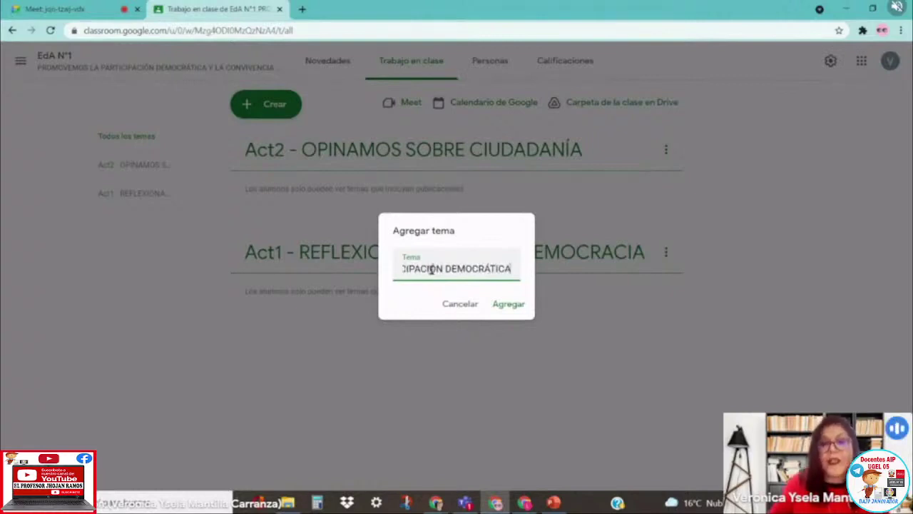
click(517, 305)
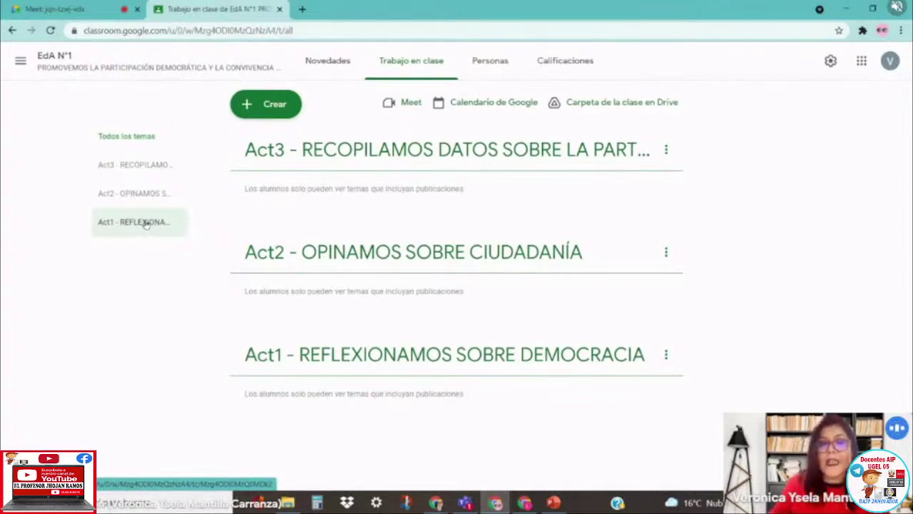
Invite a co-teacher in the class's Personas section, searching by account e-mail and choosing the first suggested teacher.
click(480, 64)
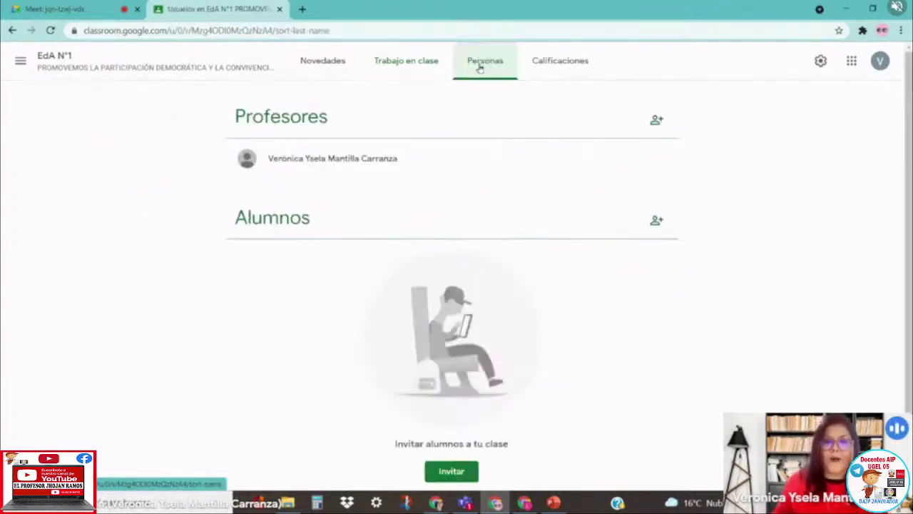
click(656, 120)
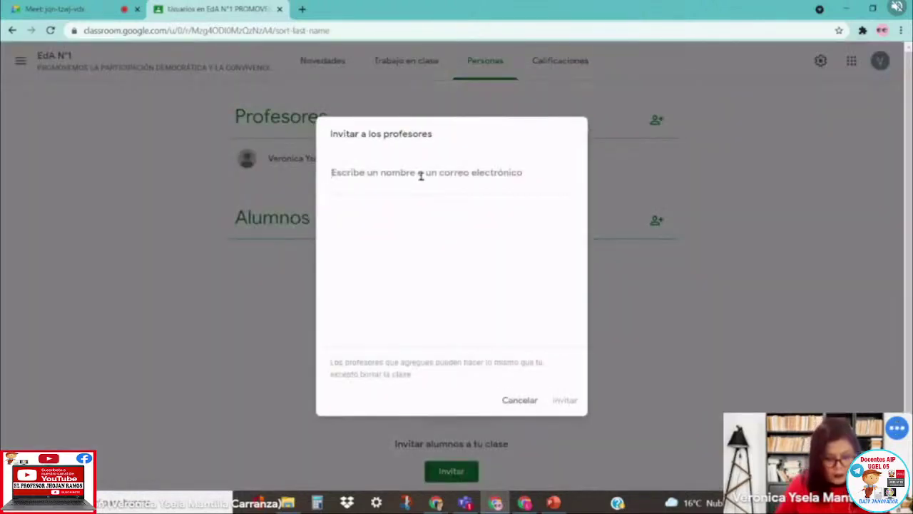
click(421, 176)
text(ESCUE)
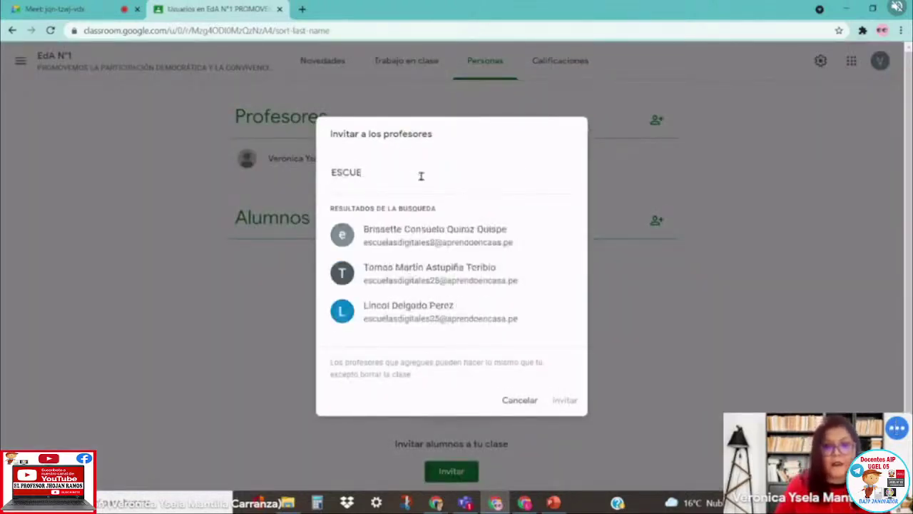
key(BackSpace)
key(BackSpace)
key(BackSpace)
key(BackSpace)
key(BackSpace)
text(escuel)
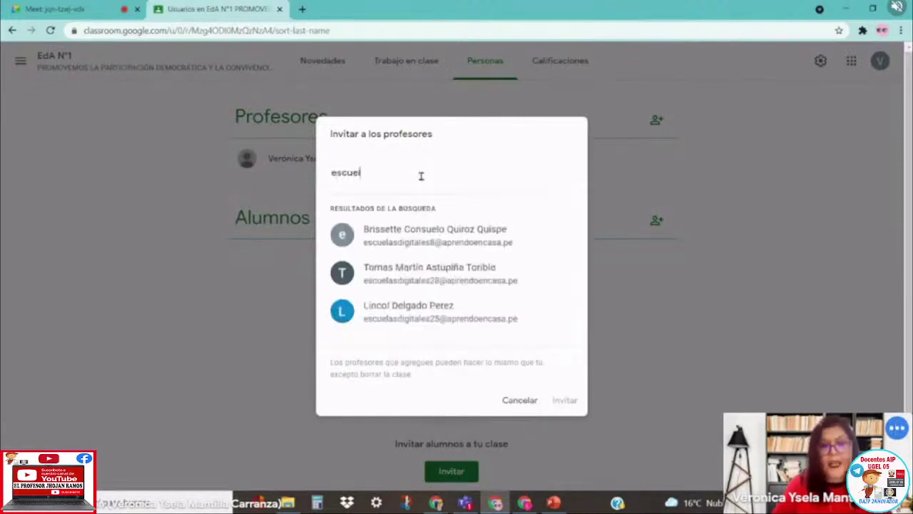
text(as)
click(471, 243)
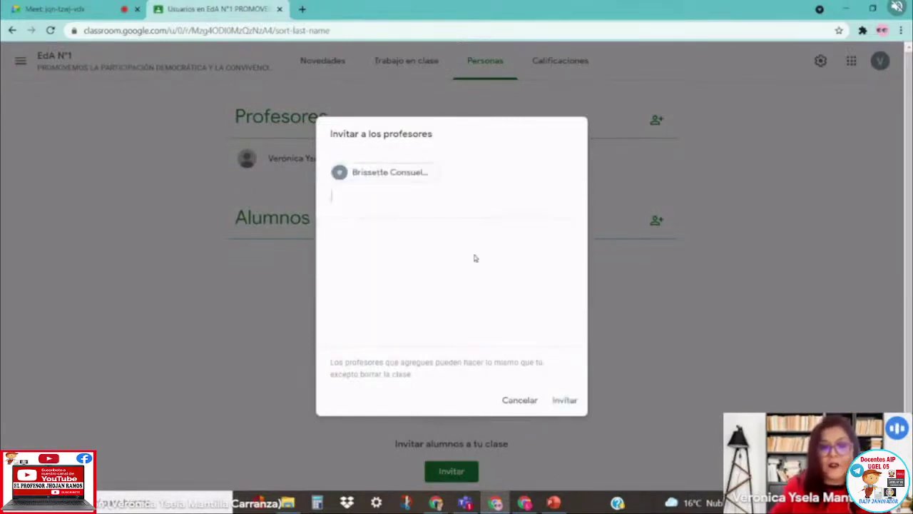
click(565, 400)
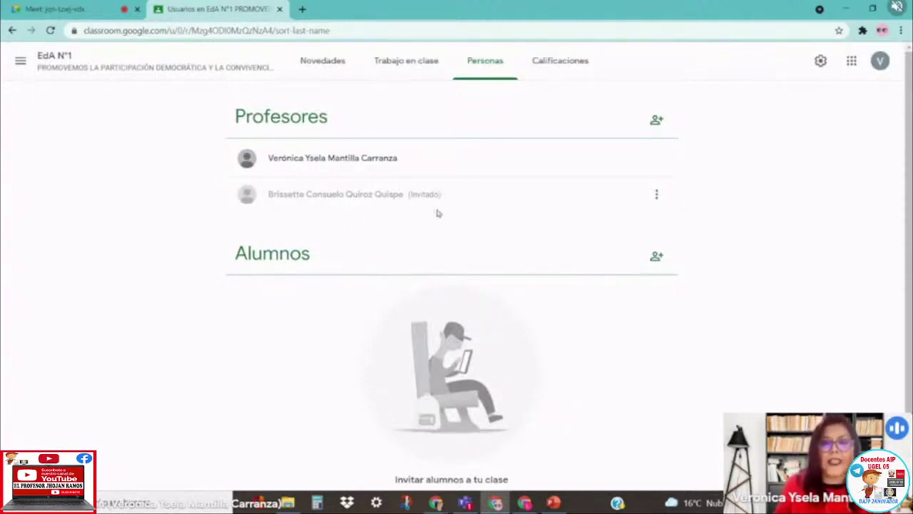
Review the class's Novedades, Trabajo en clase and Personas sections, including the list of teachers and topics.
click(407, 67)
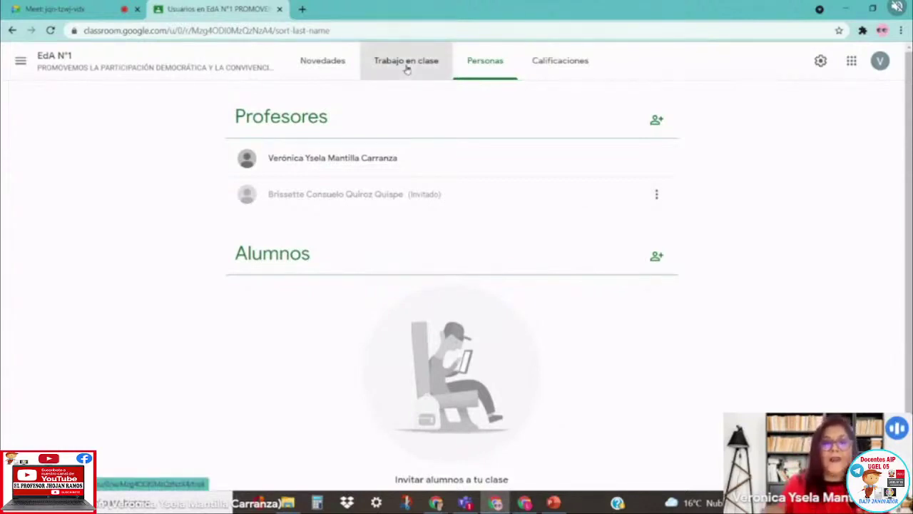
click(355, 61)
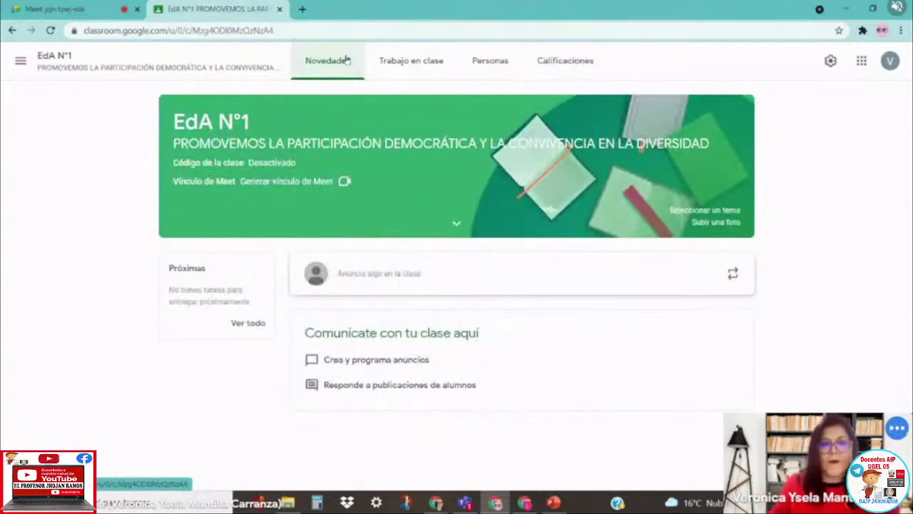
click(404, 60)
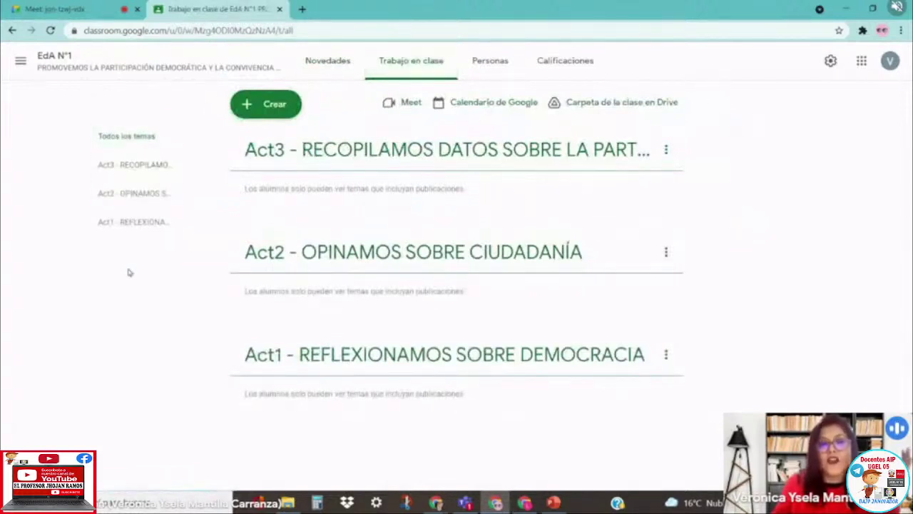
click(485, 65)
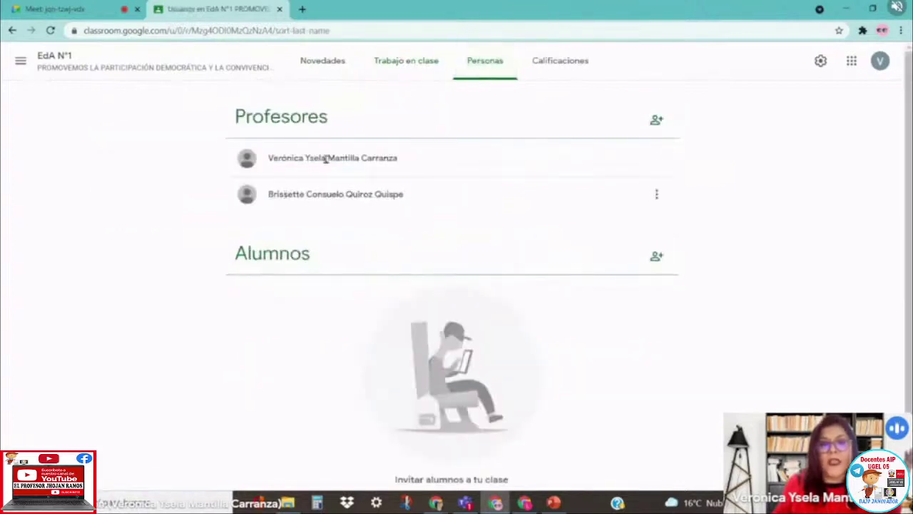
click(402, 65)
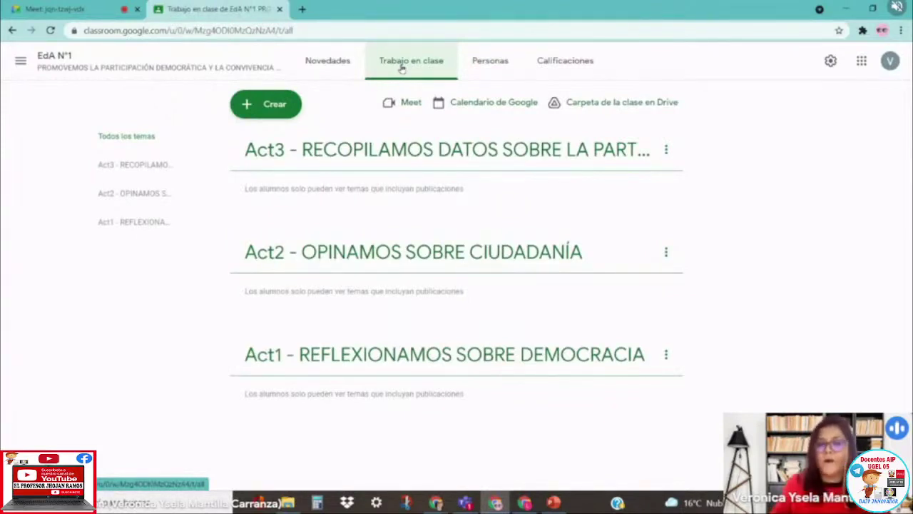
Start an announcement in Novedades with the text "Presentación de la EdA" and make it bold.
click(315, 69)
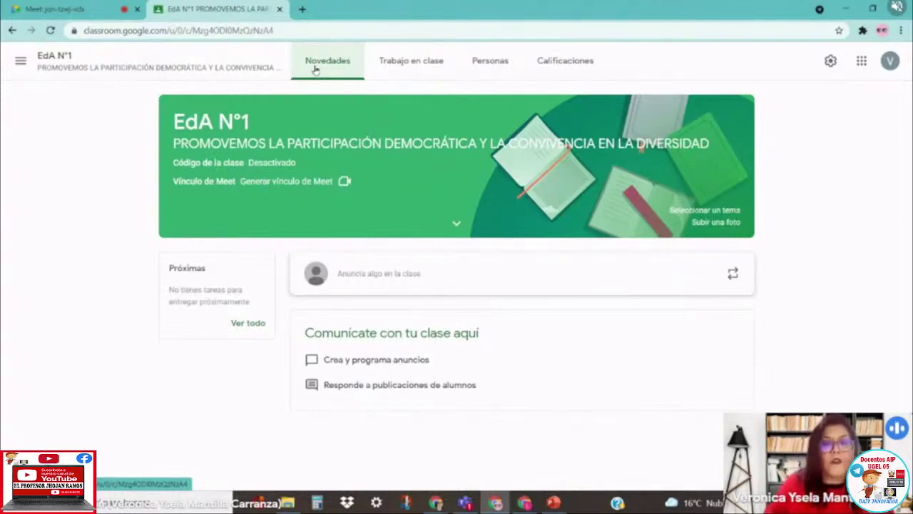
click(361, 277)
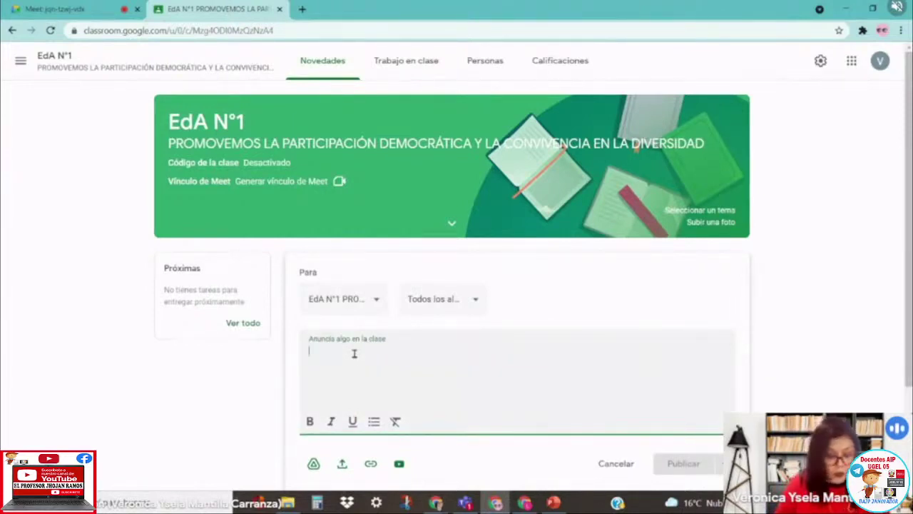
text(Presentaci)
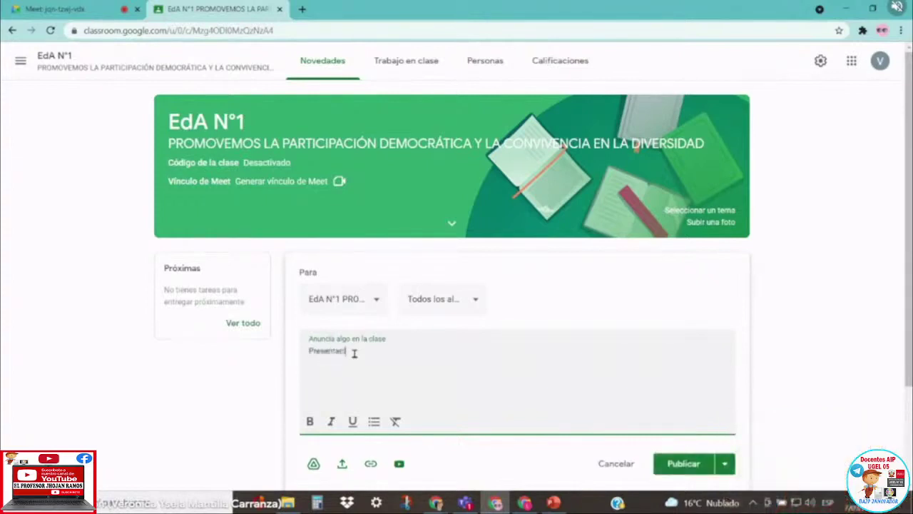
text(ón de la EdA)
drag(390, 351, 307, 354)
click(310, 421)
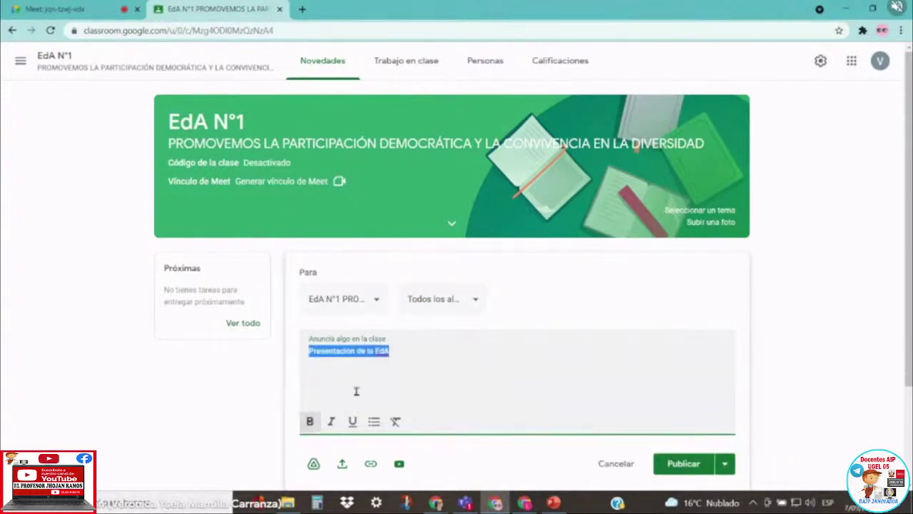
click(445, 353)
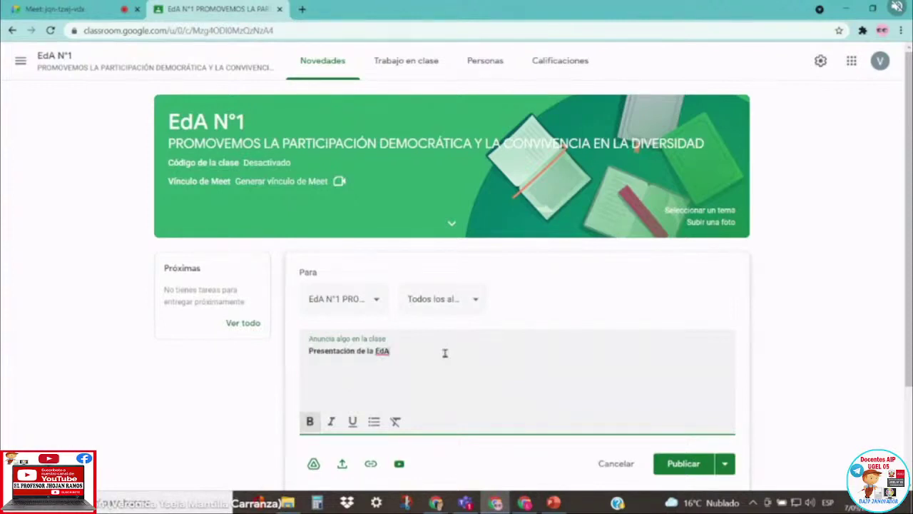
Check the files in the PRESENTACIÓN DE LA EDA folder of WEBINAR N°4 in File Explorer, and return to the announcement.
scroll(910, 120, down, 1)
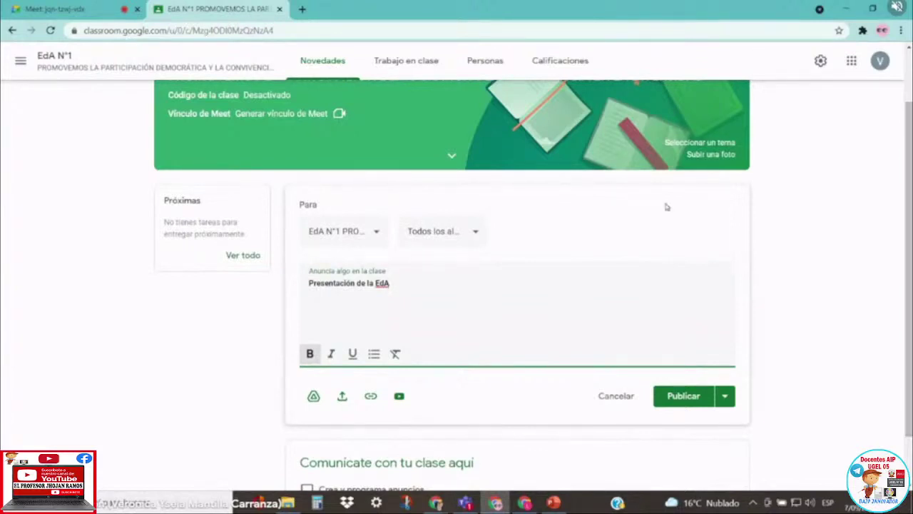
click(287, 503)
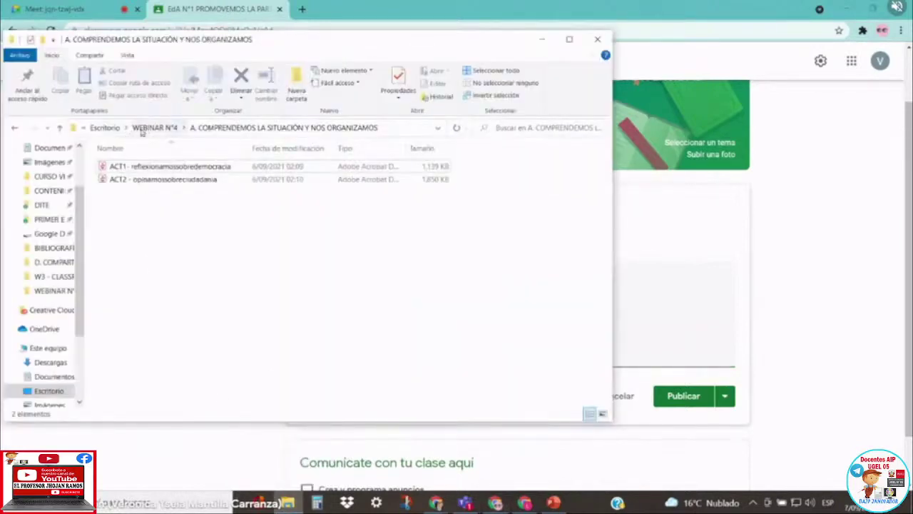
click(144, 130)
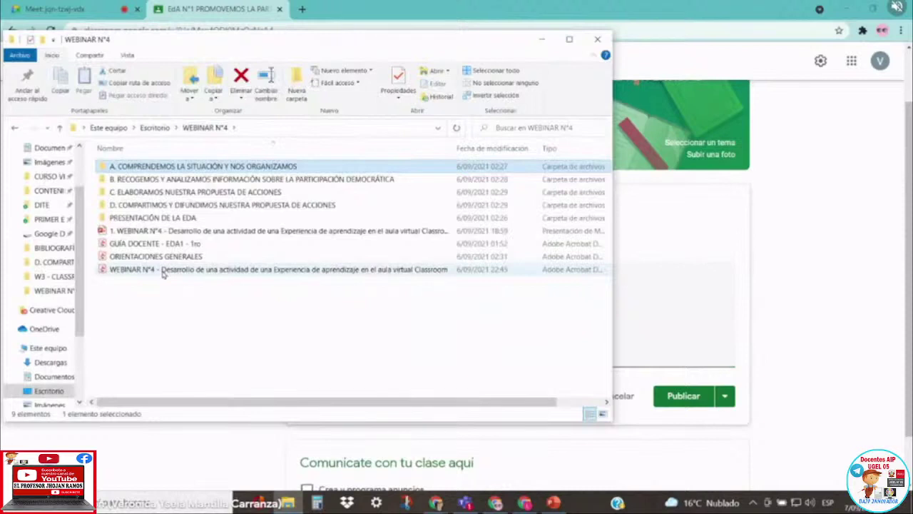
double_click(159, 219)
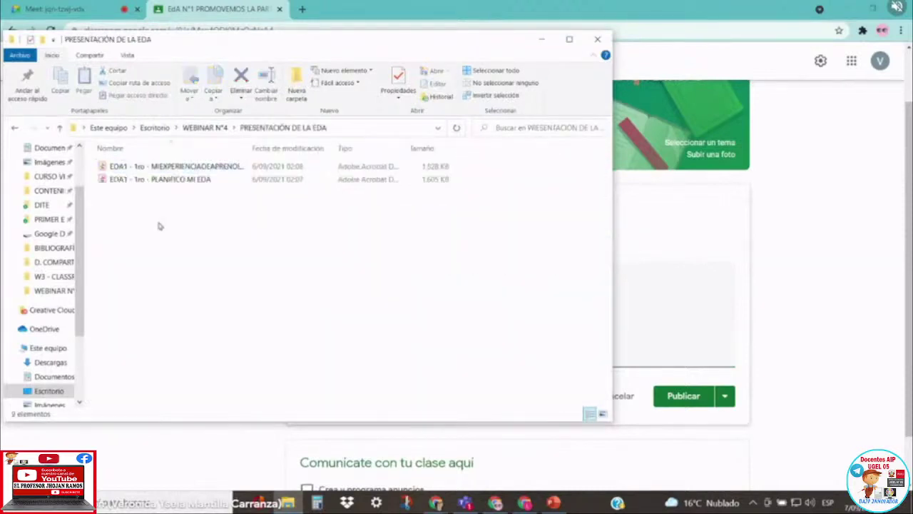
click(668, 314)
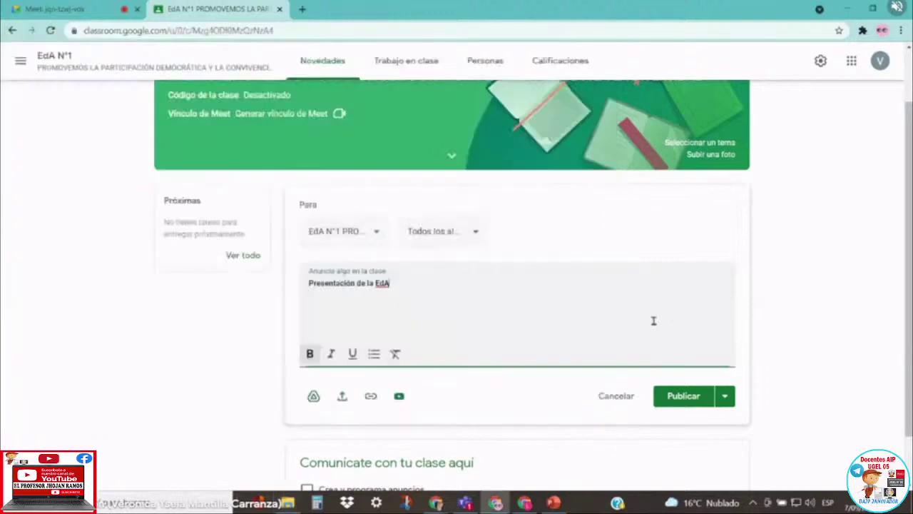
Attach the two EDA1 - 1ro PDFs from the PRESENTACIÓN DE LA EDA folder of WEBINAR N°4 to the announcement and publish it.
click(344, 399)
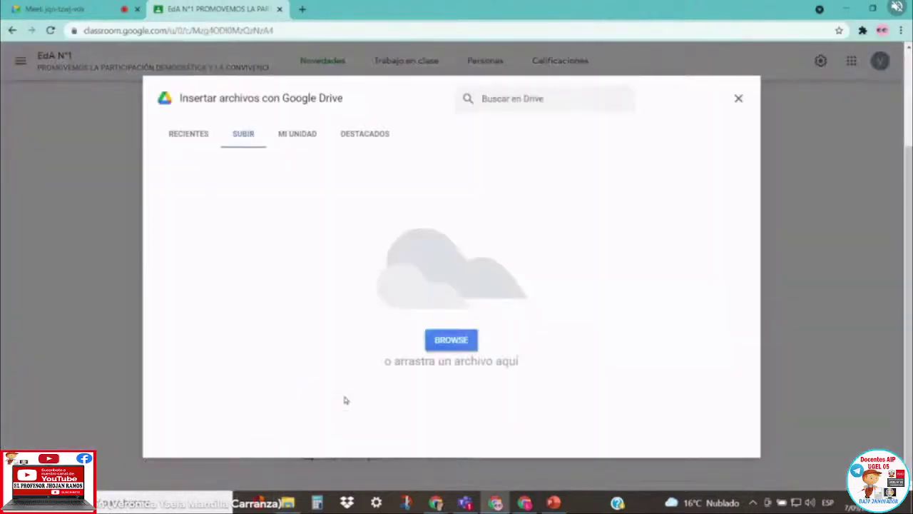
click(448, 340)
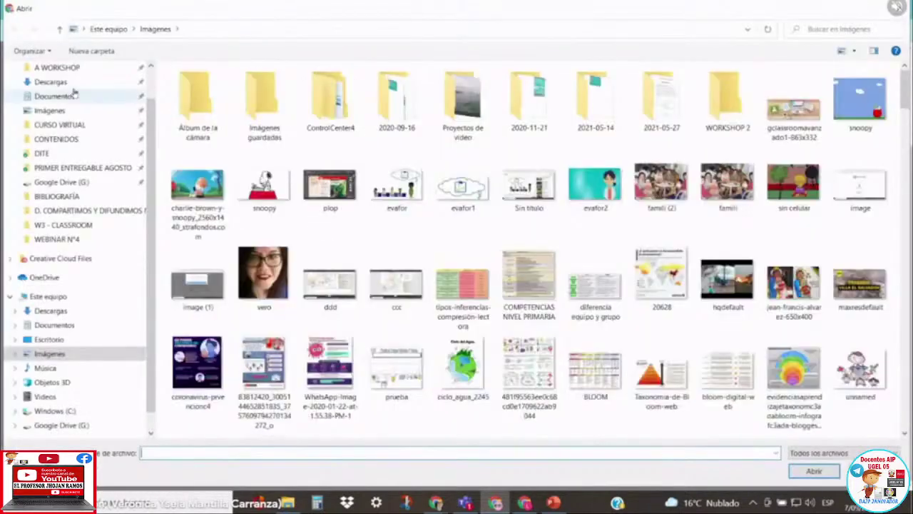
click(58, 239)
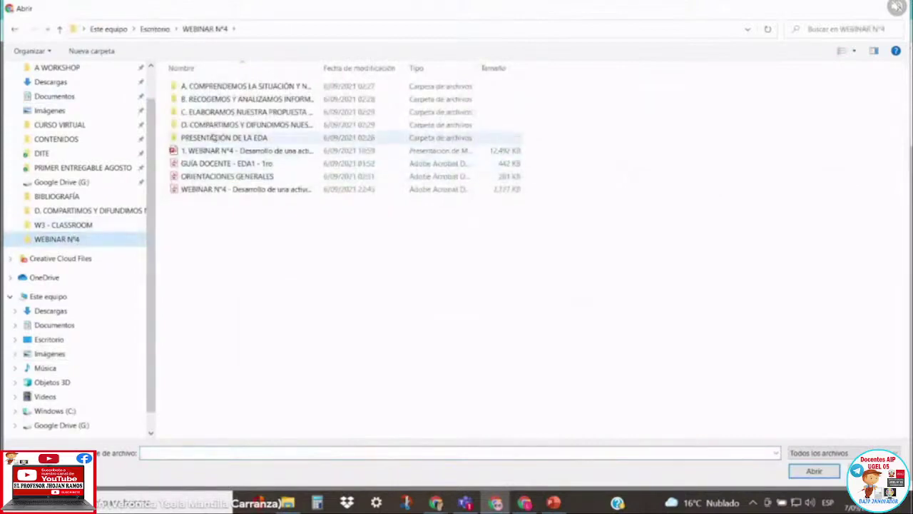
double_click(214, 137)
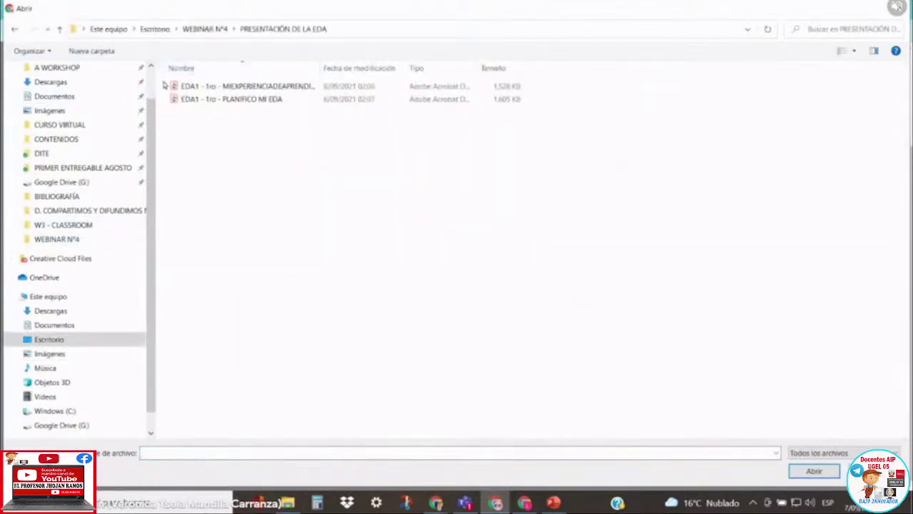
drag(163, 84, 553, 96)
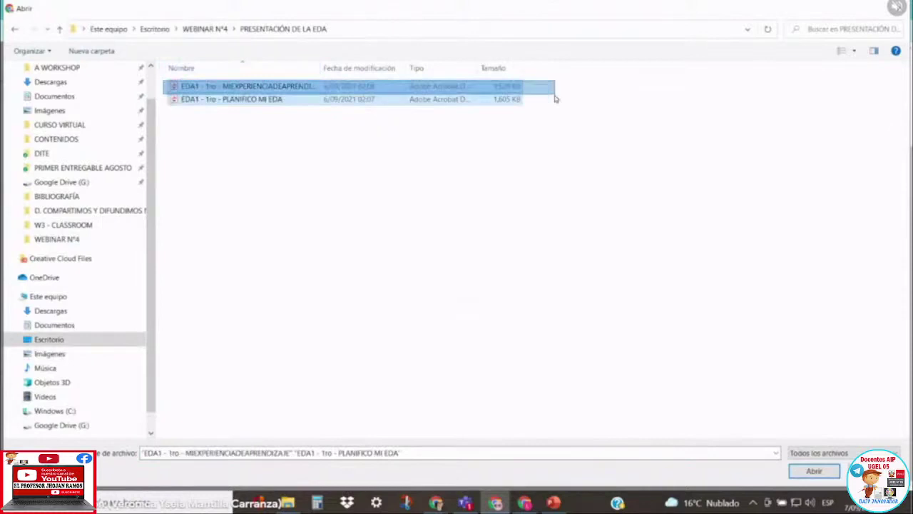
click(817, 472)
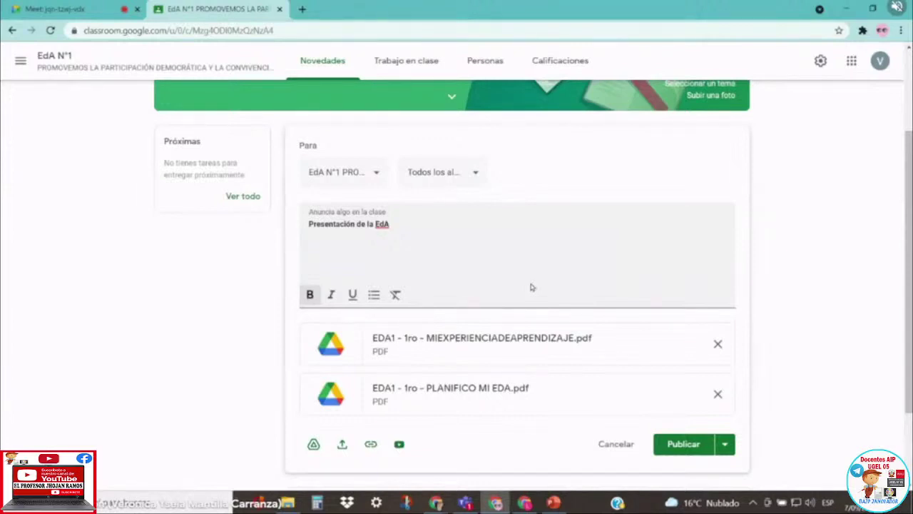
click(668, 445)
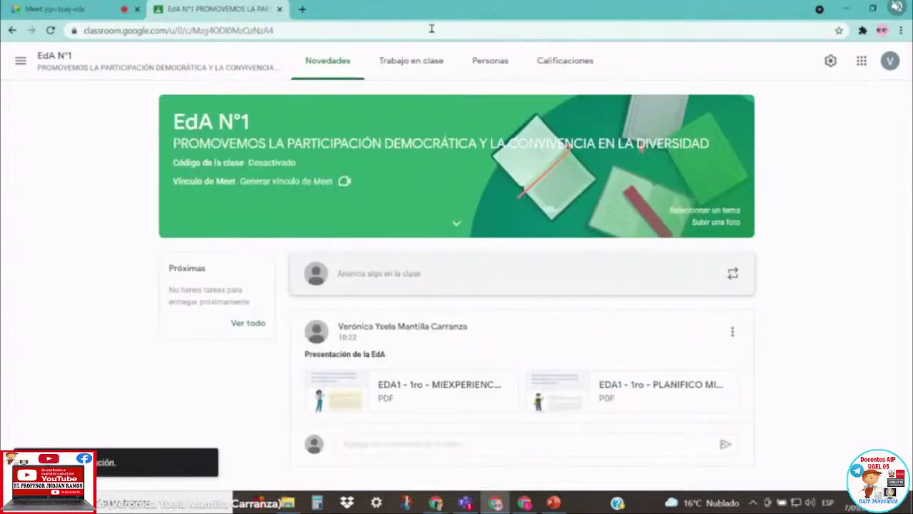
Review the activity topics in Trabajo en clase and the options available for the Act3 topic.
click(409, 63)
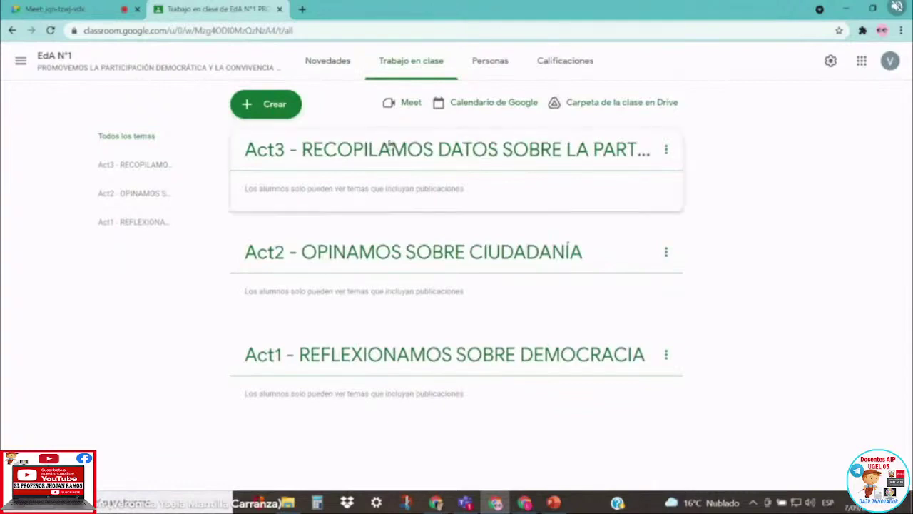
click(667, 150)
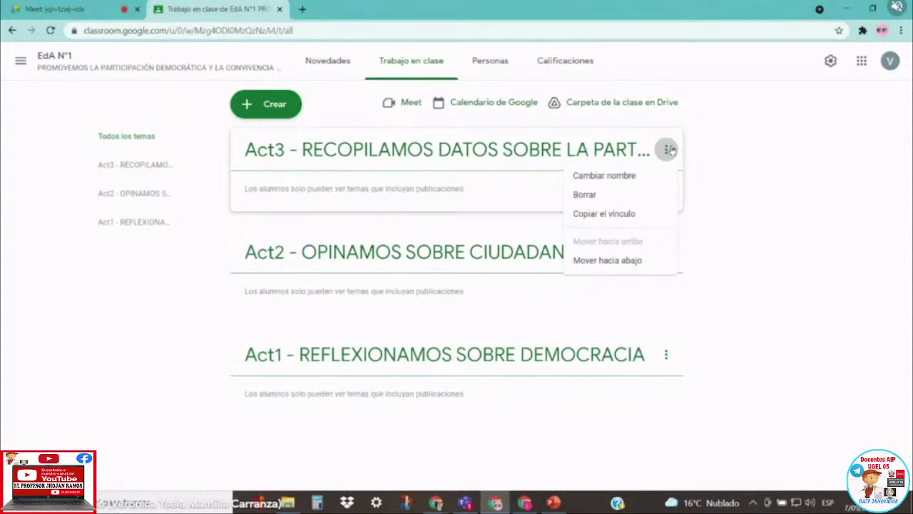
click(710, 157)
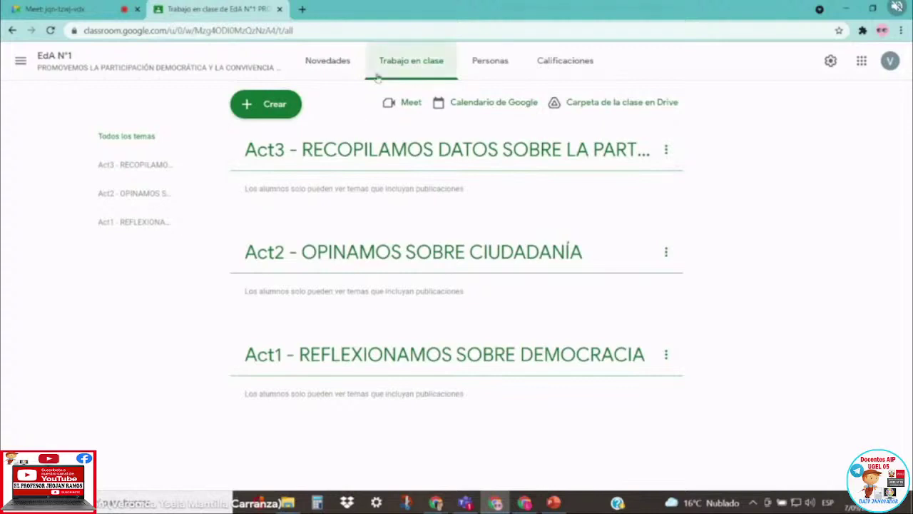
Start a new announcement in Novedades with the text "Presentación de la ACTIVIDAD DE APRENDIZAJE N° 14".
click(318, 68)
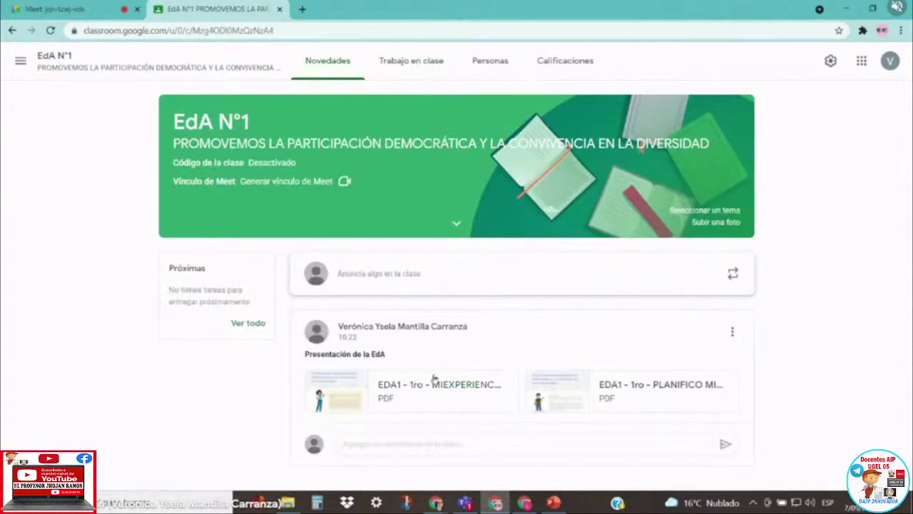
click(396, 276)
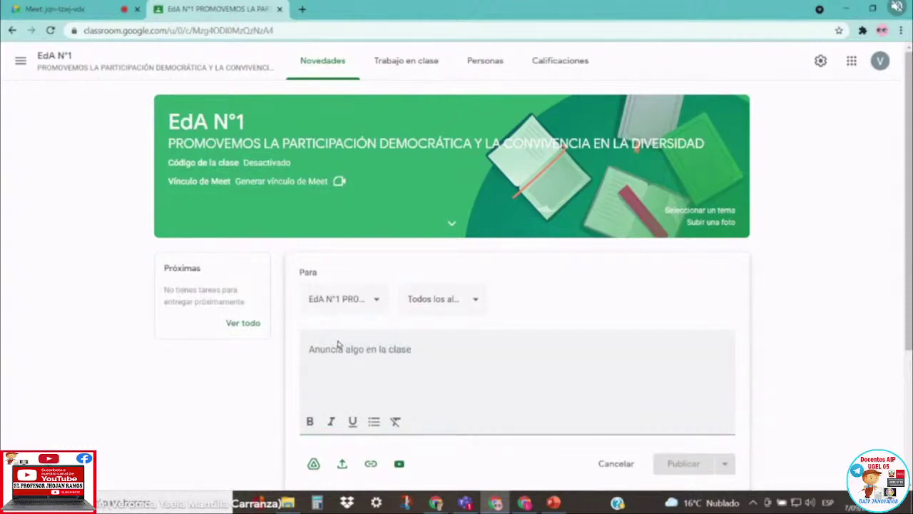
click(339, 369)
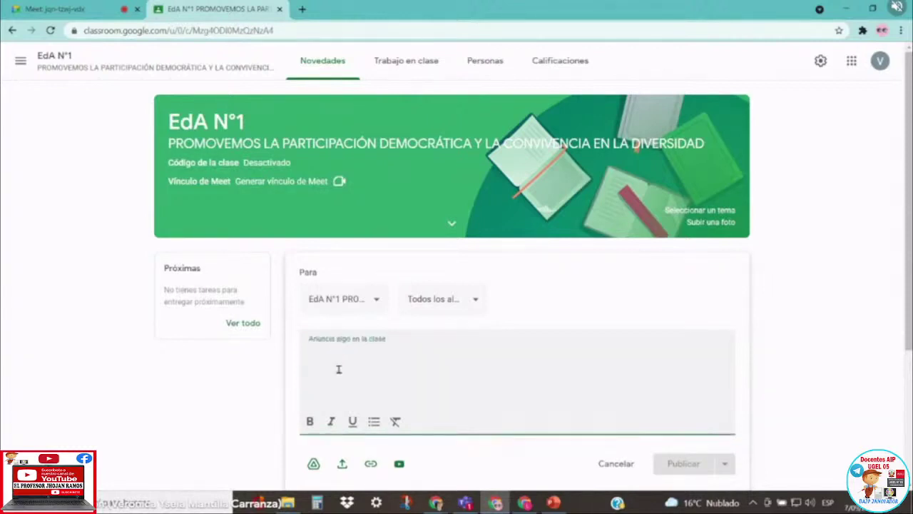
text(Presenta)
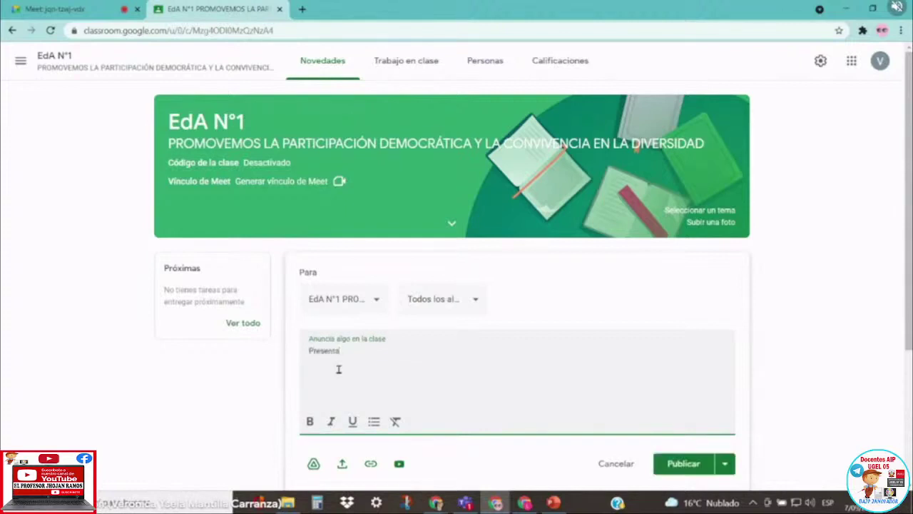
text(ción de la ACTIVIDAD)
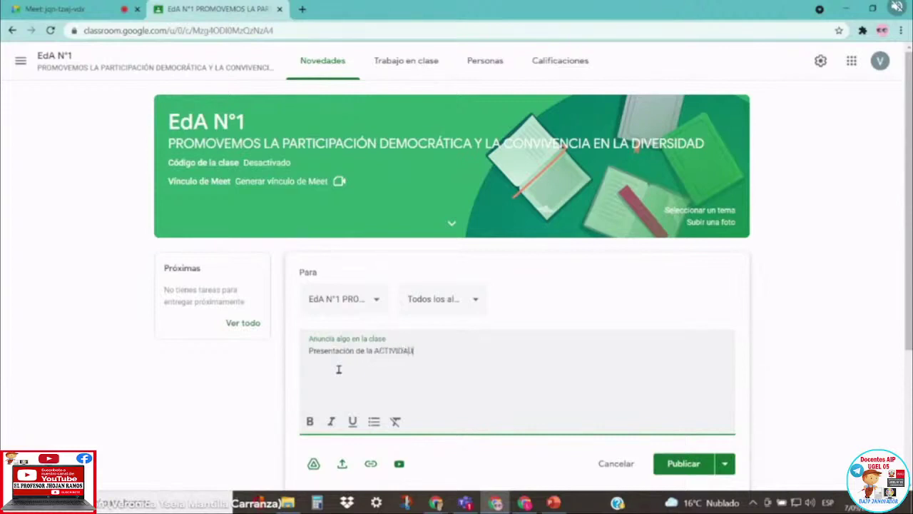
text( DE APRENDIZAJE)
text(N°)
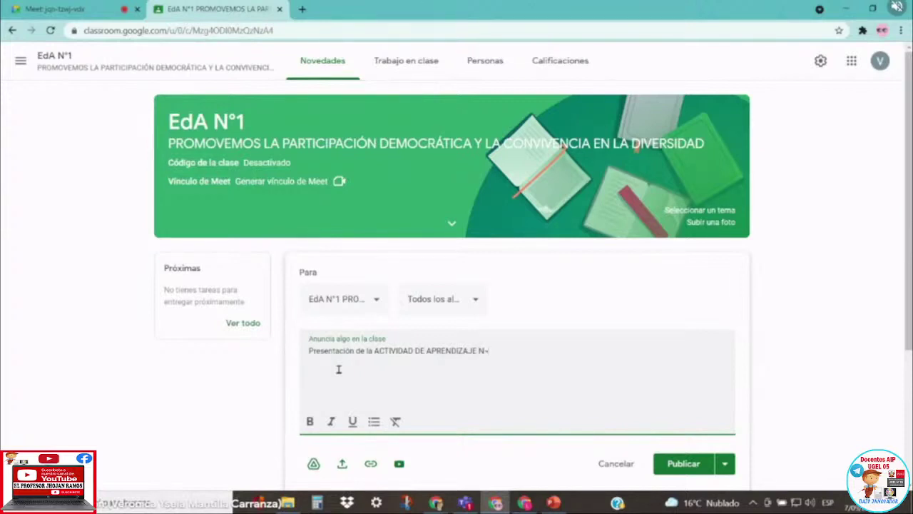
key(BackSpace)
text(°14)
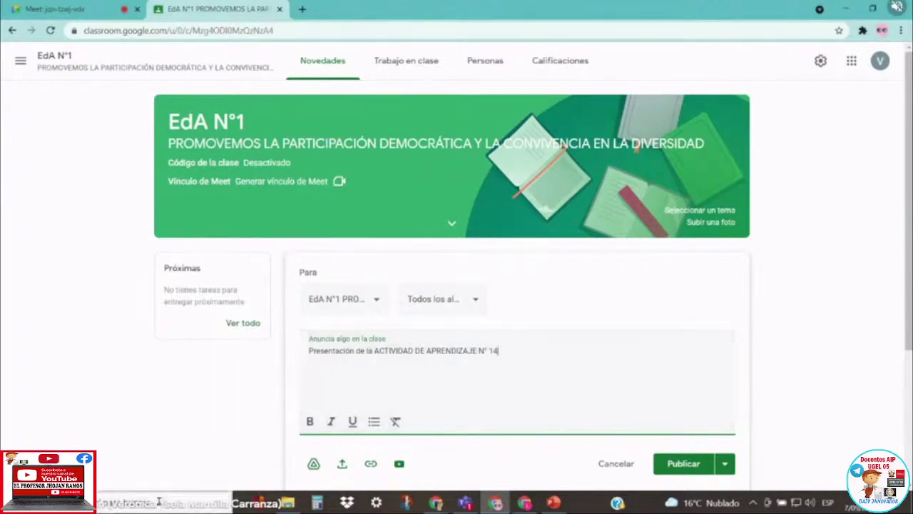
Open the ACT14 - difundimosnuestrapropuesta PDF from WEBINAR N°4's folder D. COMPARTIMOS Y DIFUNDIMOS NUESTRA PROPUESTA DE ACCIONES and copy the activity's title.
key(alt+Tab)
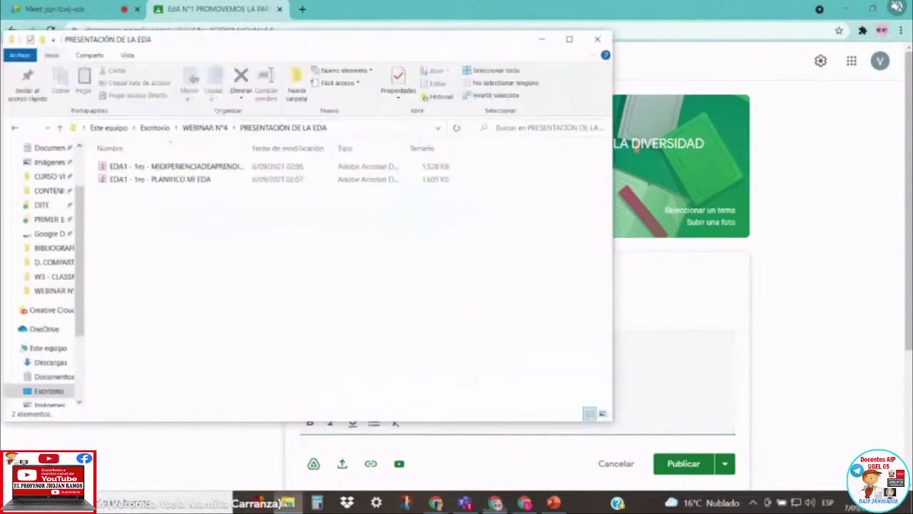
click(202, 128)
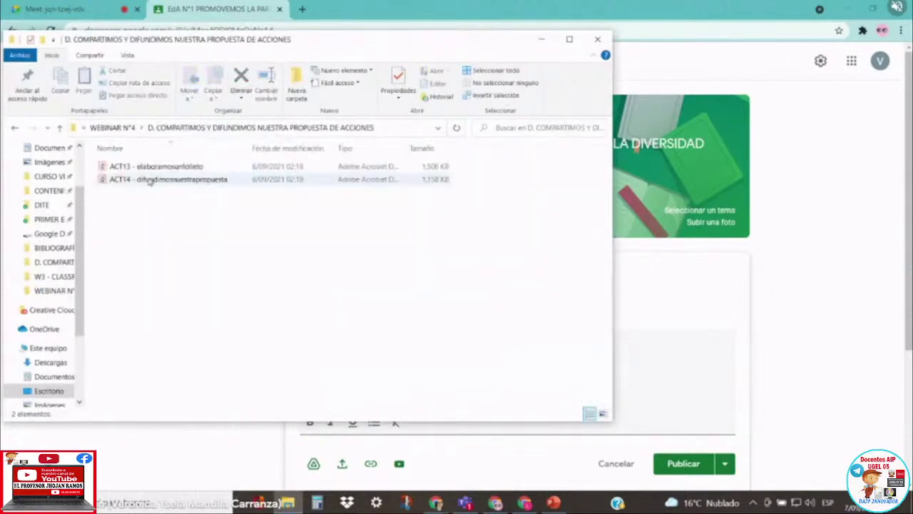
double_click(164, 179)
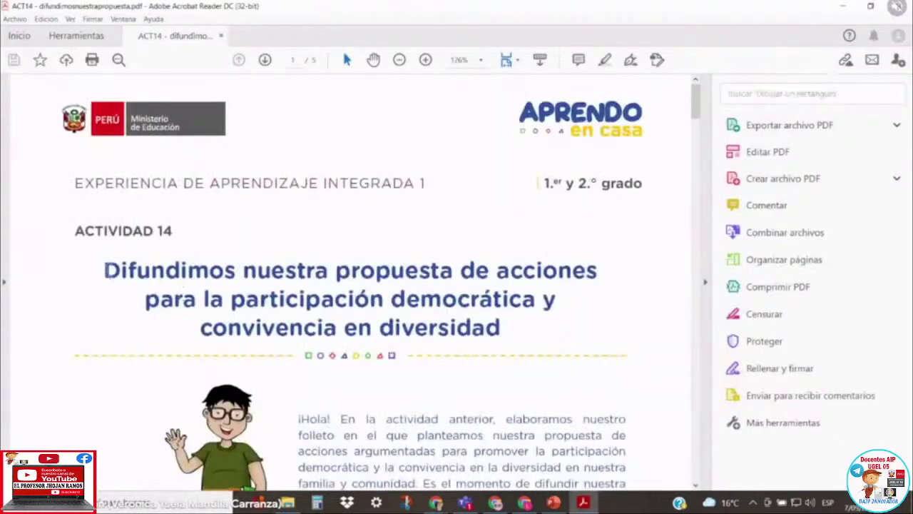
drag(104, 269, 492, 339)
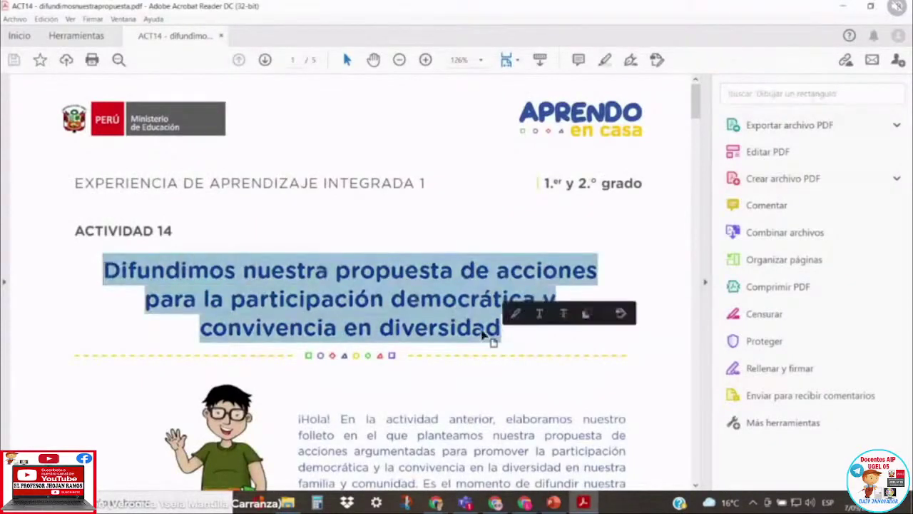
click(585, 317)
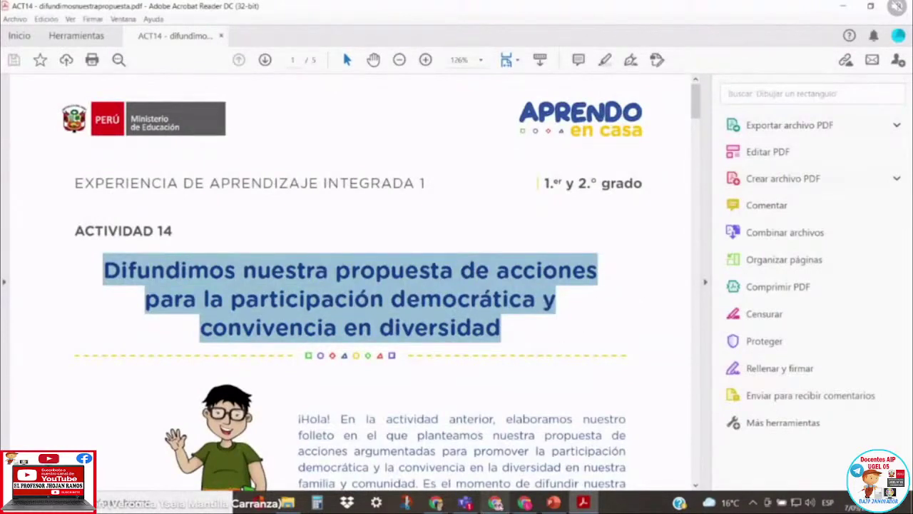
Paste the copied activity title under the announcement's first line in Classroom and join its three lines into one.
click(495, 503)
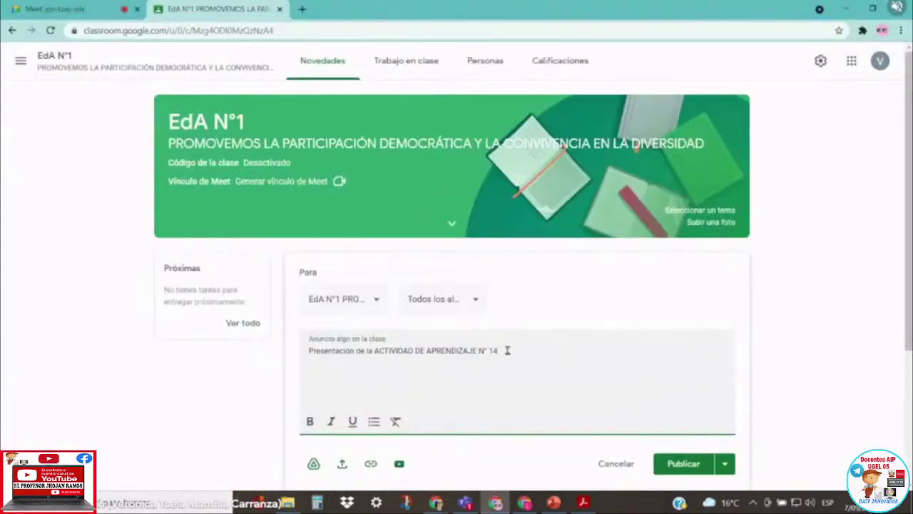
key(Return)
key(ctrl+v)
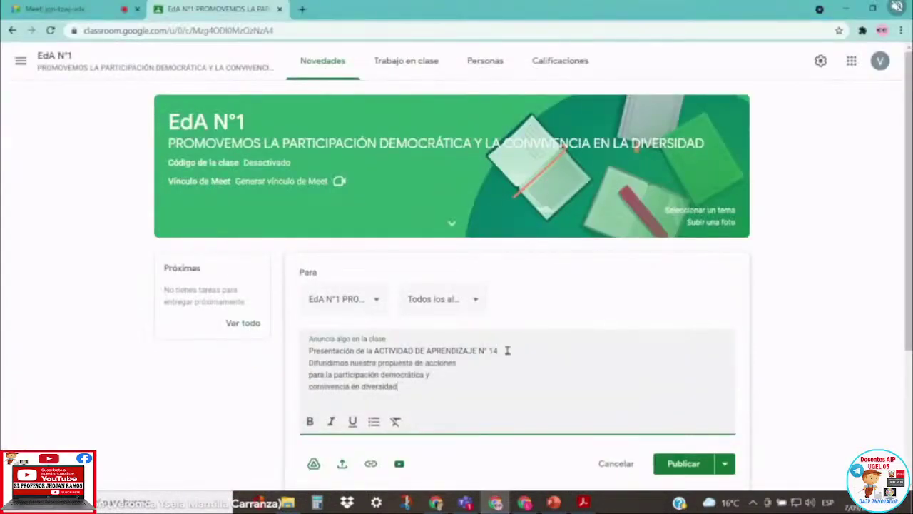
click(309, 376)
key(BackSpace)
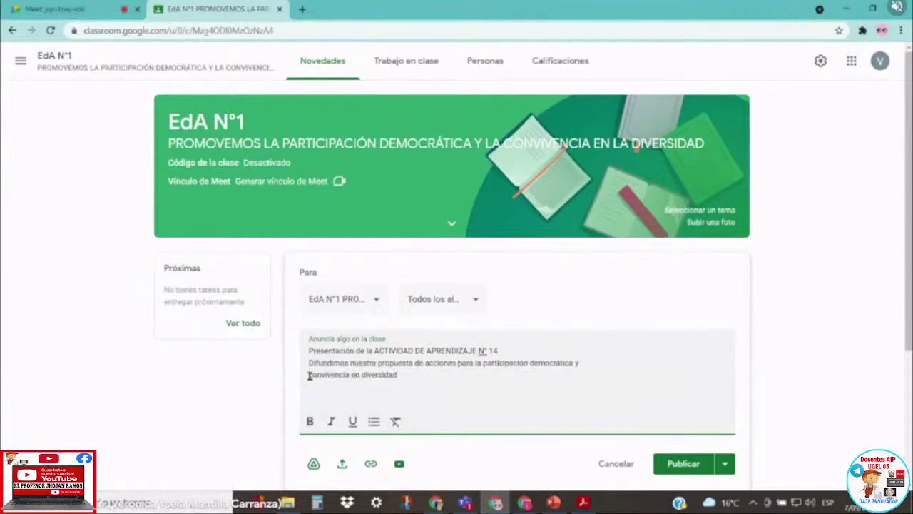
click(308, 376)
key(BackSpace)
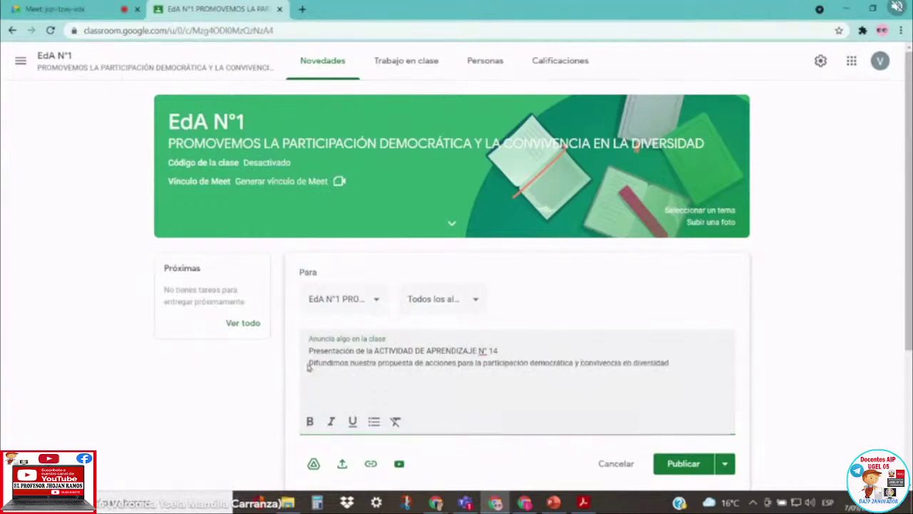
Make the announcement's activity title line bold and place the cursor on the line below it.
drag(309, 366, 675, 363)
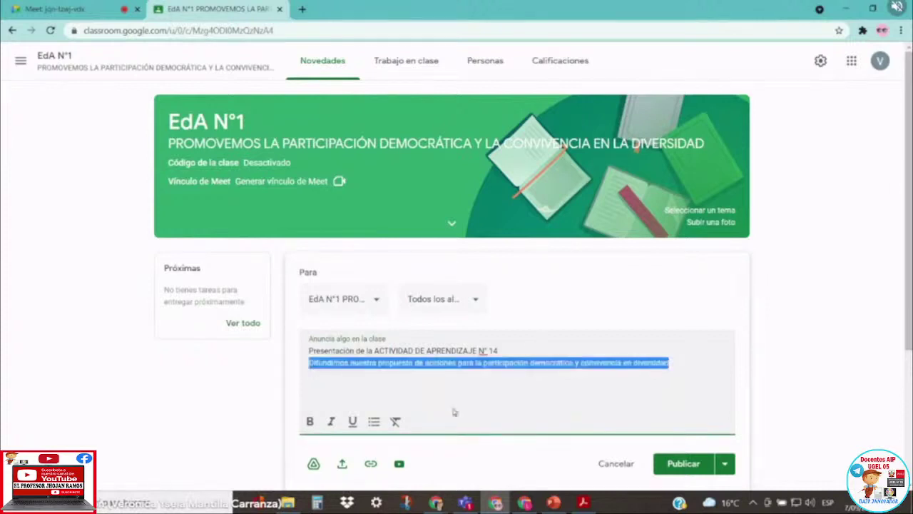
click(309, 421)
click(325, 385)
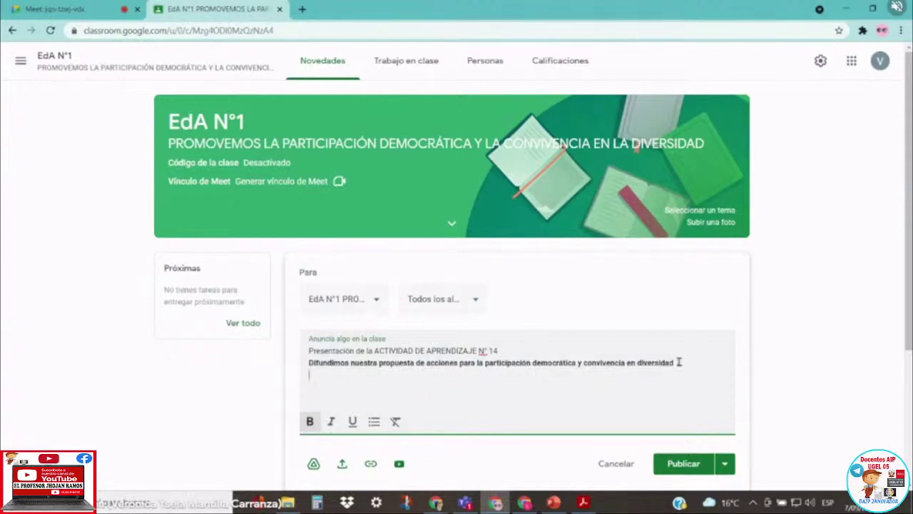
Read the introduction of Actividad 14 in the PDF and return to the announcement in Classroom.
click(585, 501)
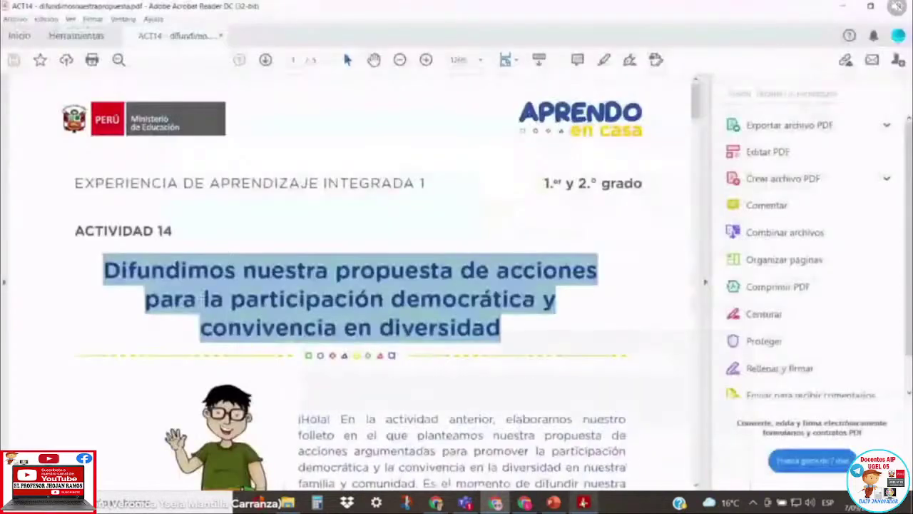
click(181, 226)
scroll(178, 228, down, 6)
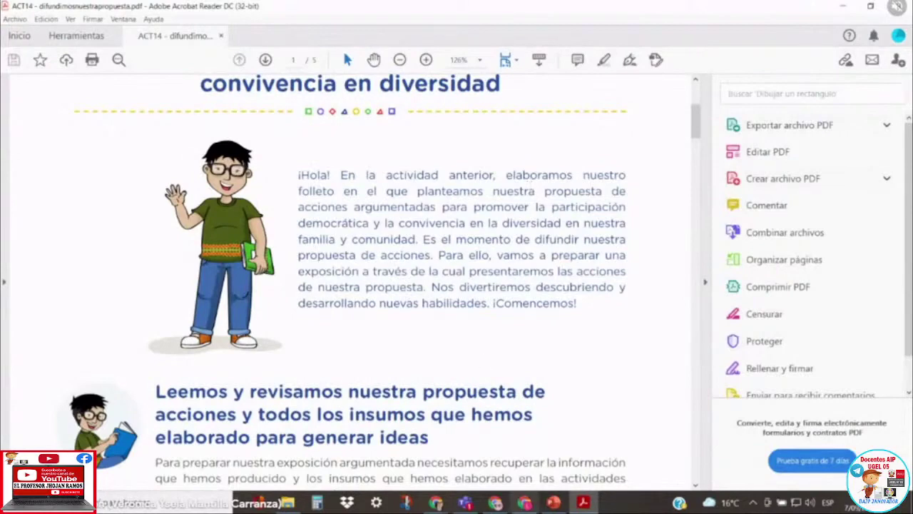
click(495, 503)
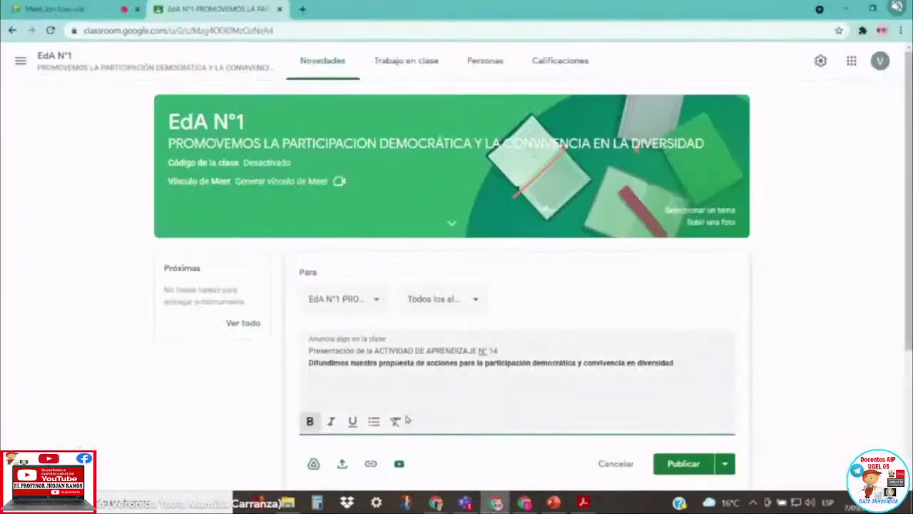
Attach the ACT14 - difundimosnuestrapropuesta PDF from File Explorer to the announcement.
scroll(450, 394, down, 2)
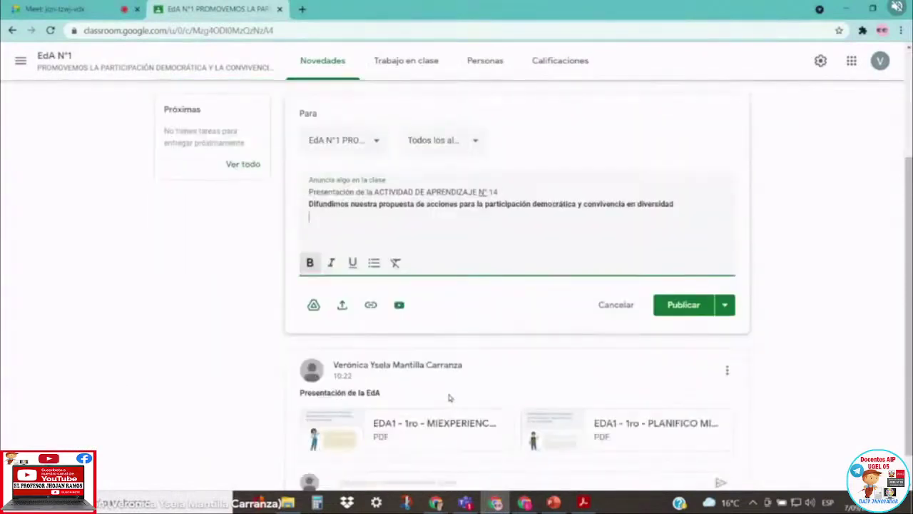
click(346, 314)
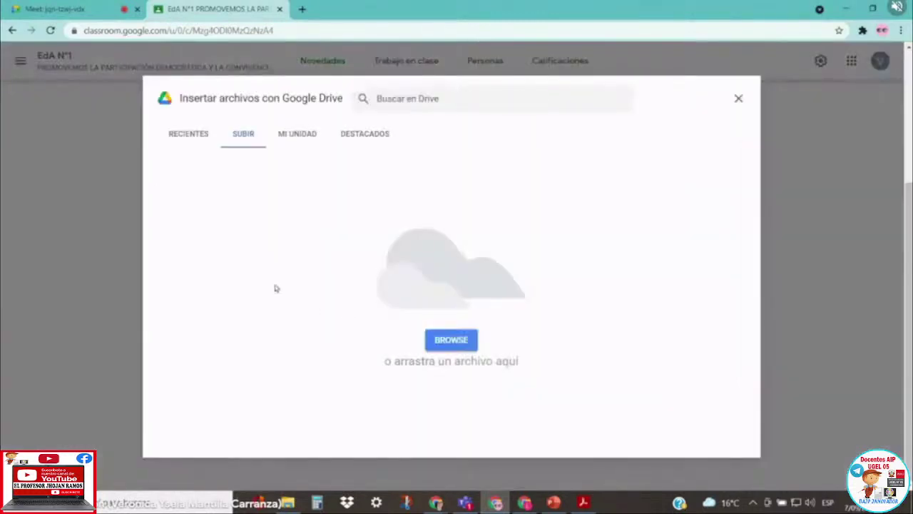
key(alt+Tab)
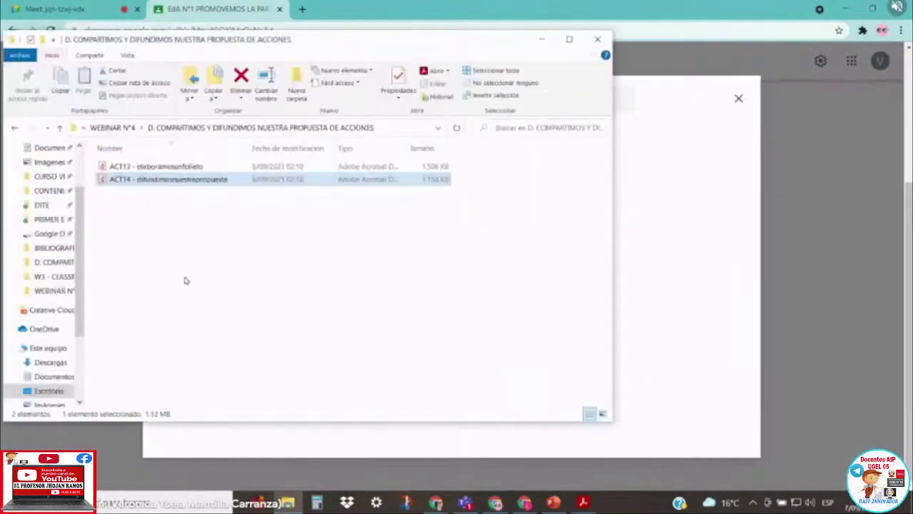
drag(143, 179, 655, 269)
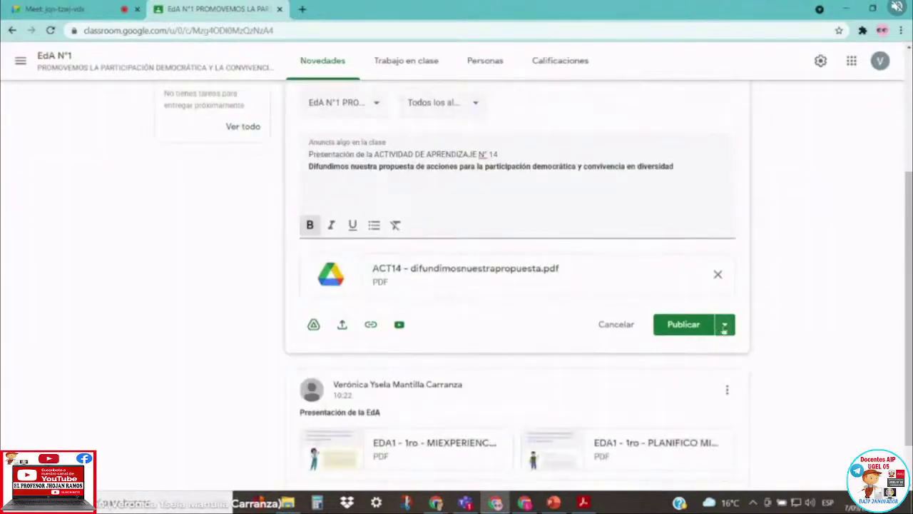
Check the publishing options of the activity N° 14 announcement and publish it to the class immediately.
click(725, 325)
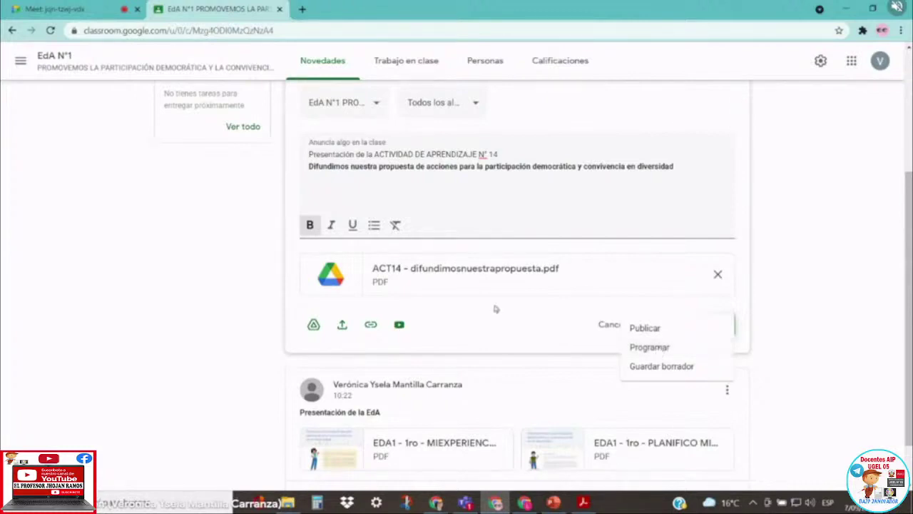
click(339, 187)
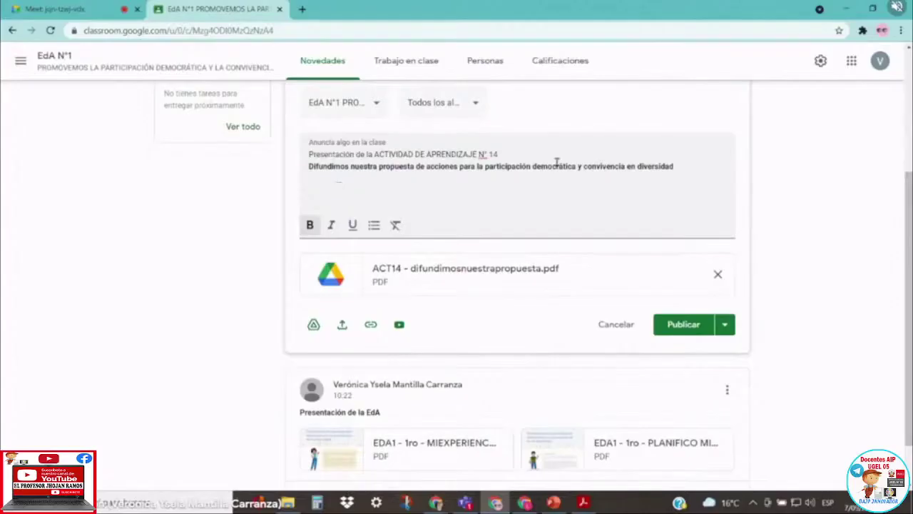
scroll(750, 163, up, 1)
scroll(751, 161, down, 2)
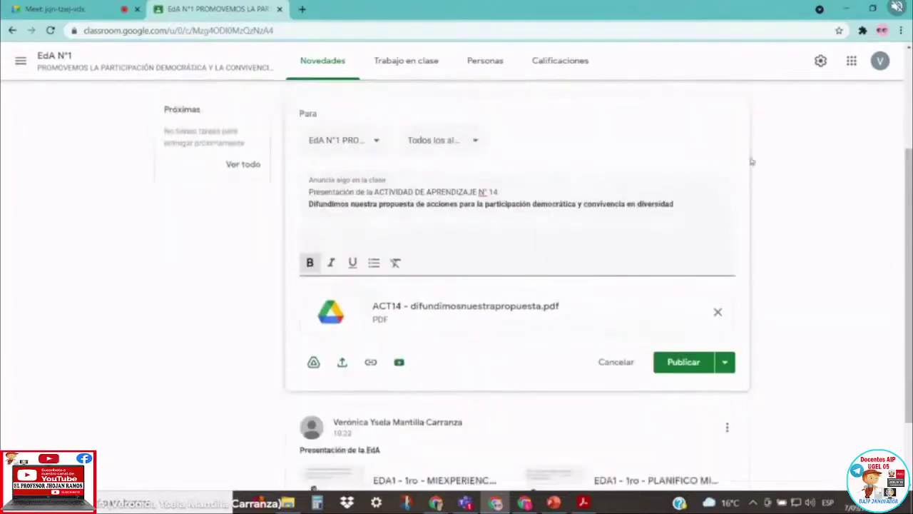
scroll(750, 162, down, 1)
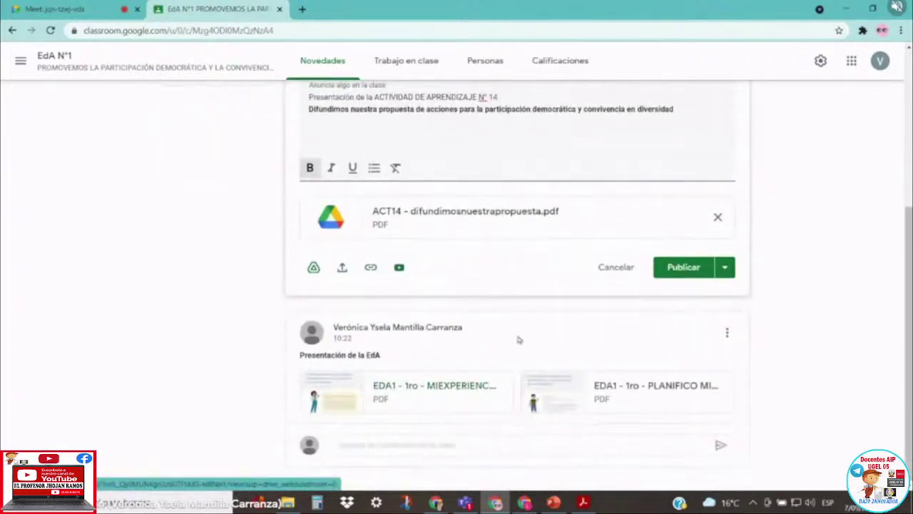
scroll(772, 228, up, 1)
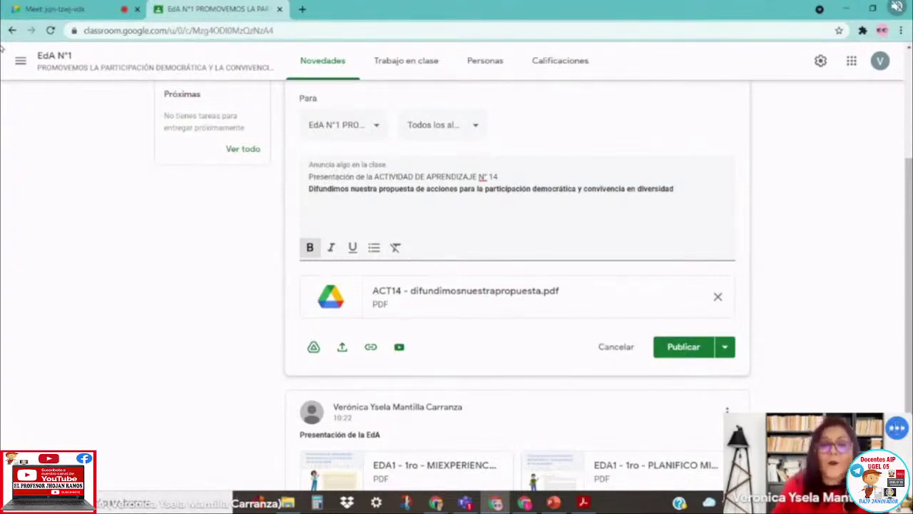
click(684, 350)
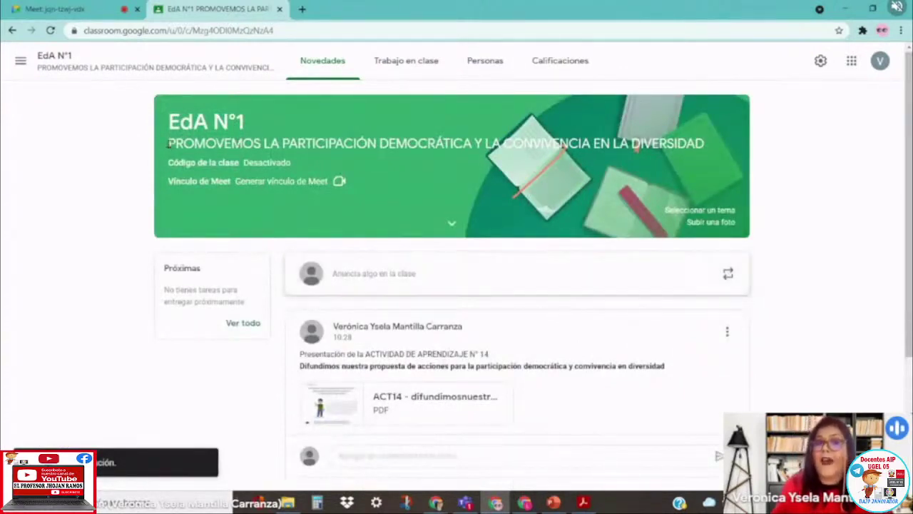
Move the "Presentación de la EdA" announcement to the top of the class stream, above the activity N° 14 announcement.
triple_click(706, 142)
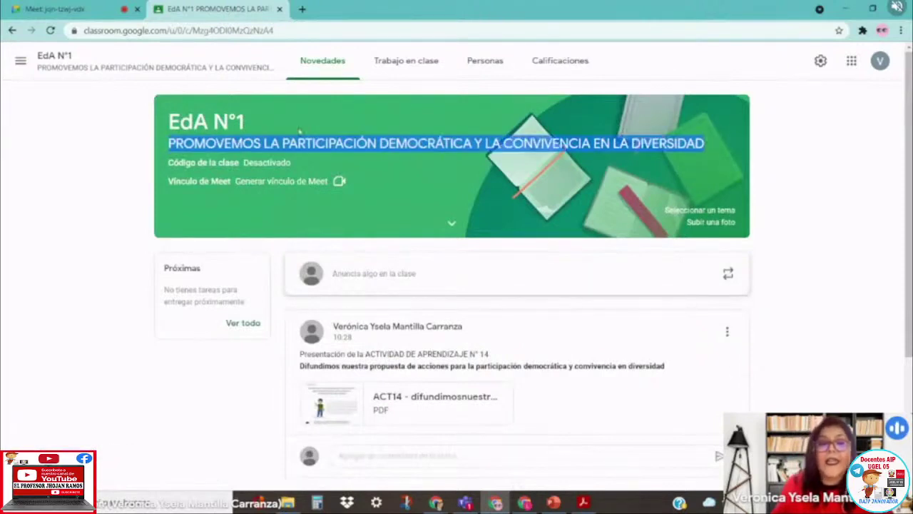
drag(245, 123, 149, 129)
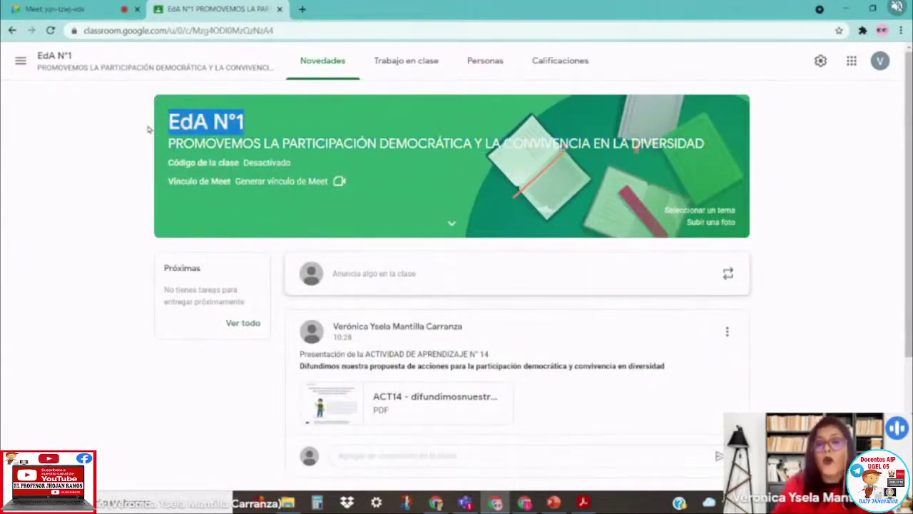
scroll(670, 267, down, 3)
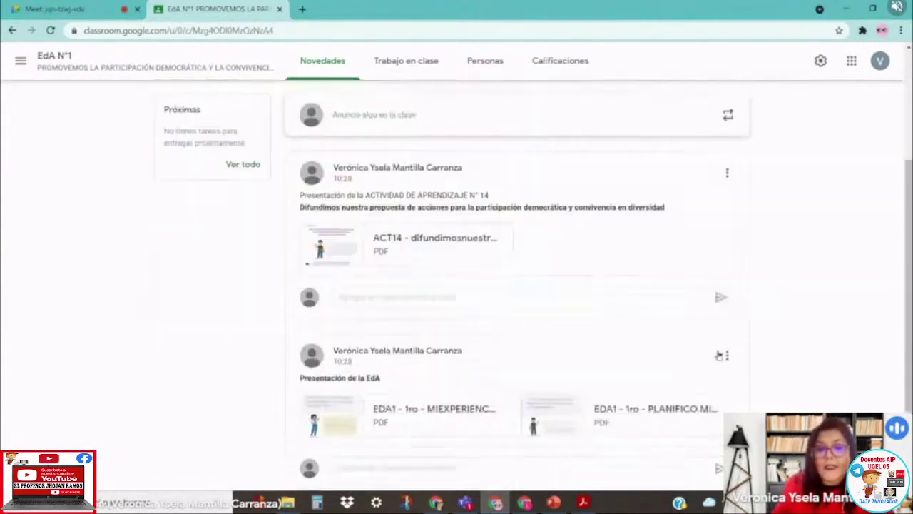
click(727, 355)
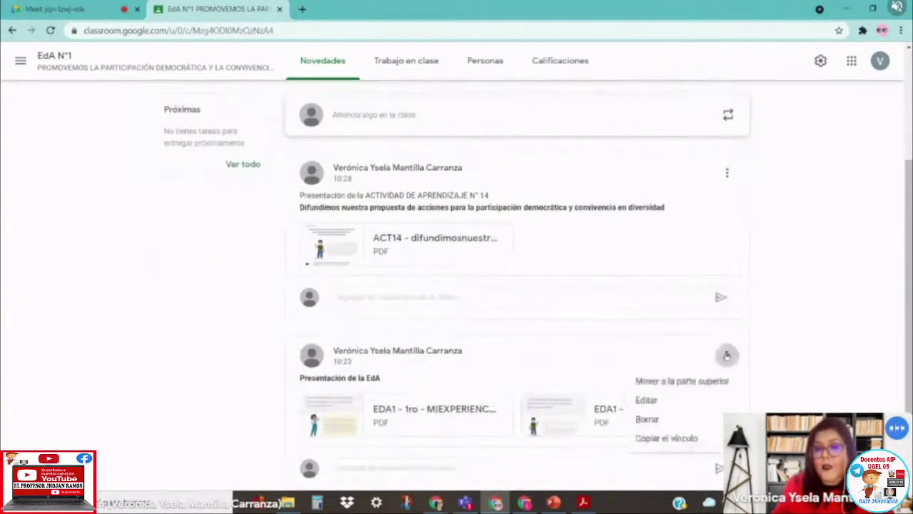
click(682, 382)
scroll(793, 283, up, 1)
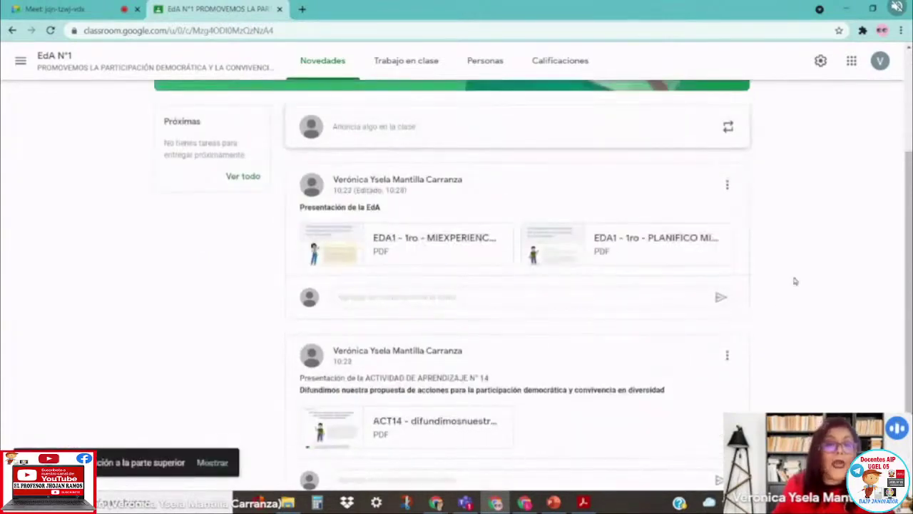
scroll(793, 283, down, 1)
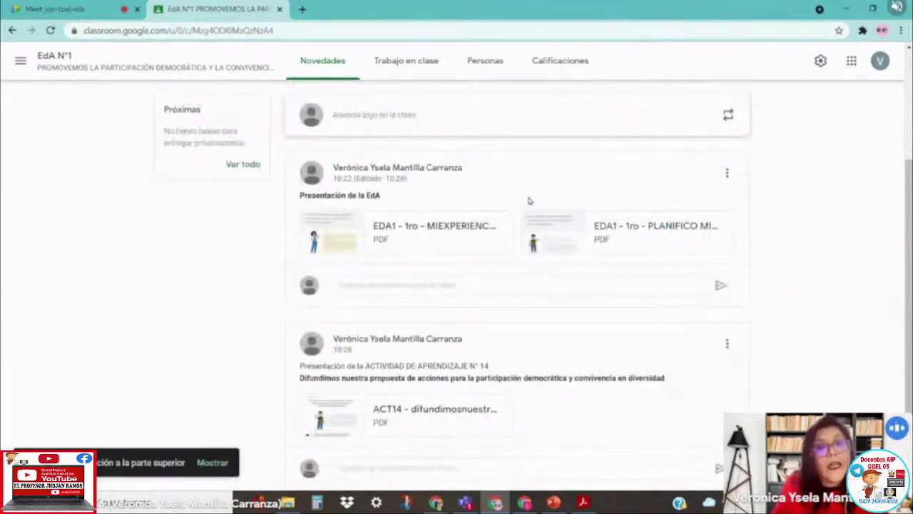
scroll(781, 332, down, 1)
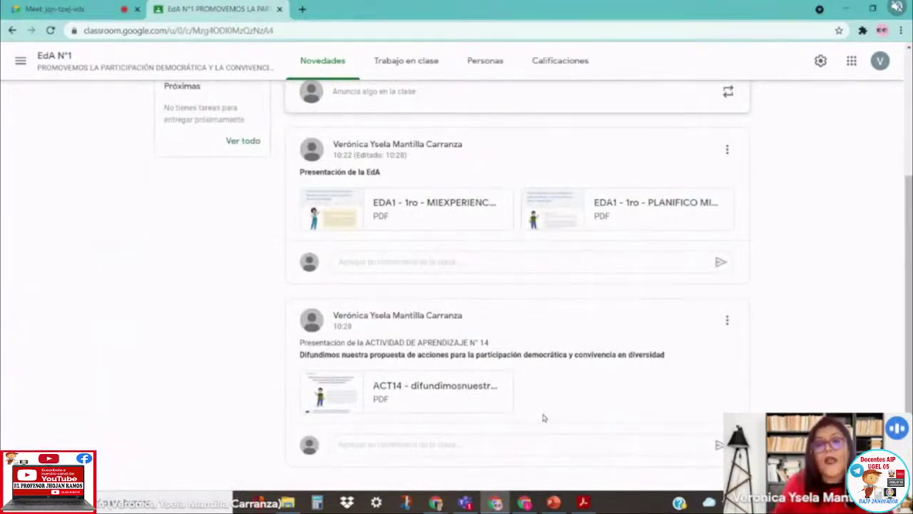
Review the class's teachers and students, its announcements and activity topics, and the types of classwork that can be created.
click(485, 62)
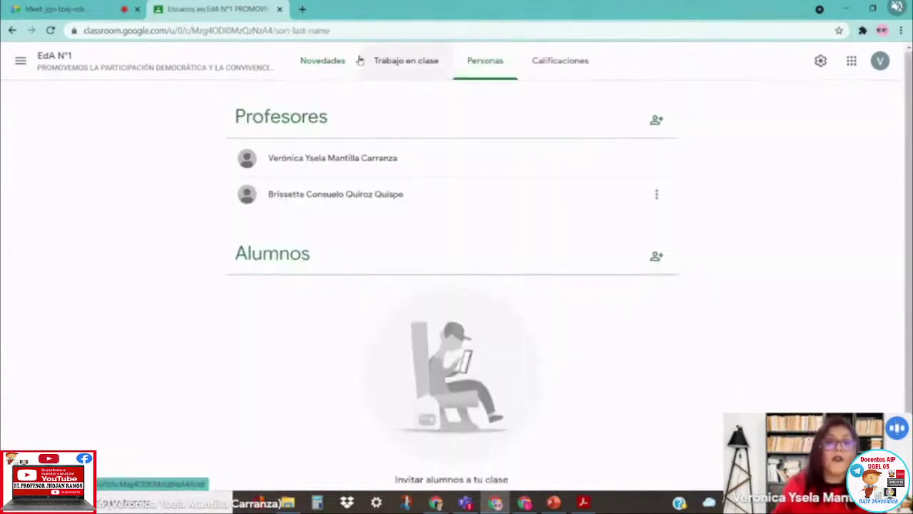
click(317, 63)
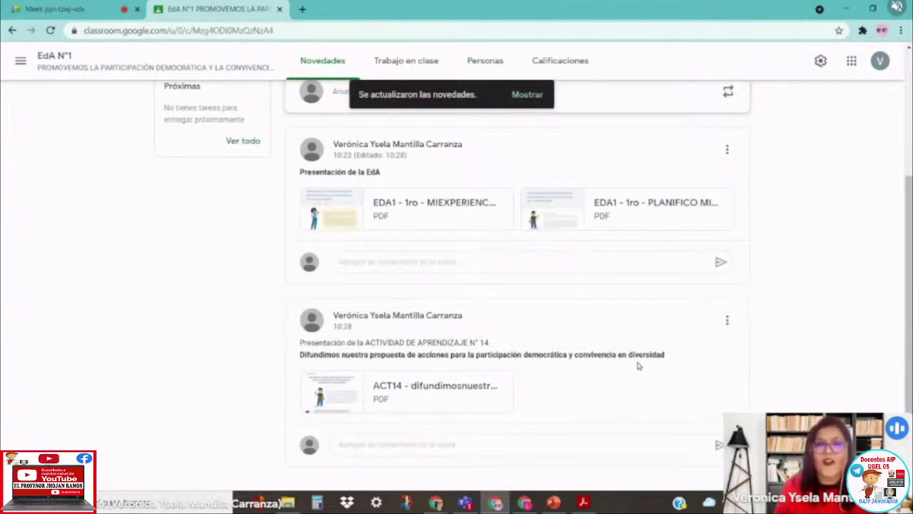
click(431, 60)
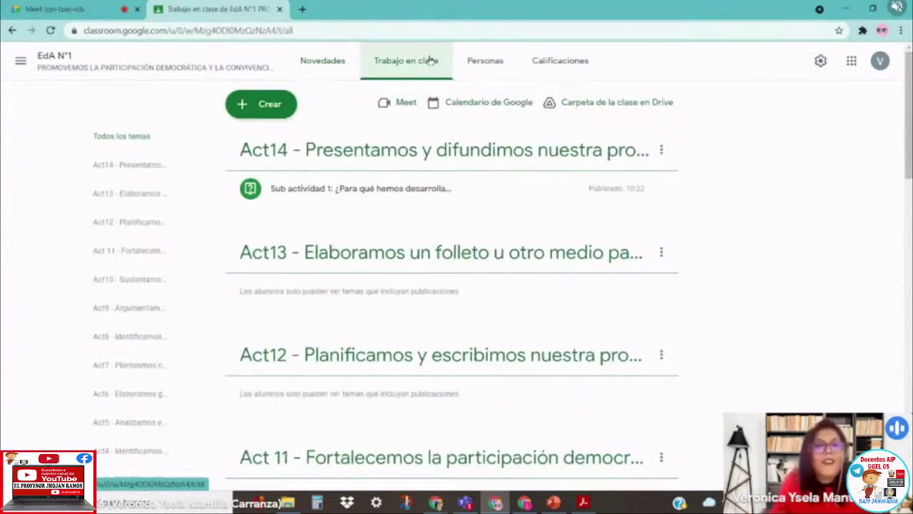
click(92, 175)
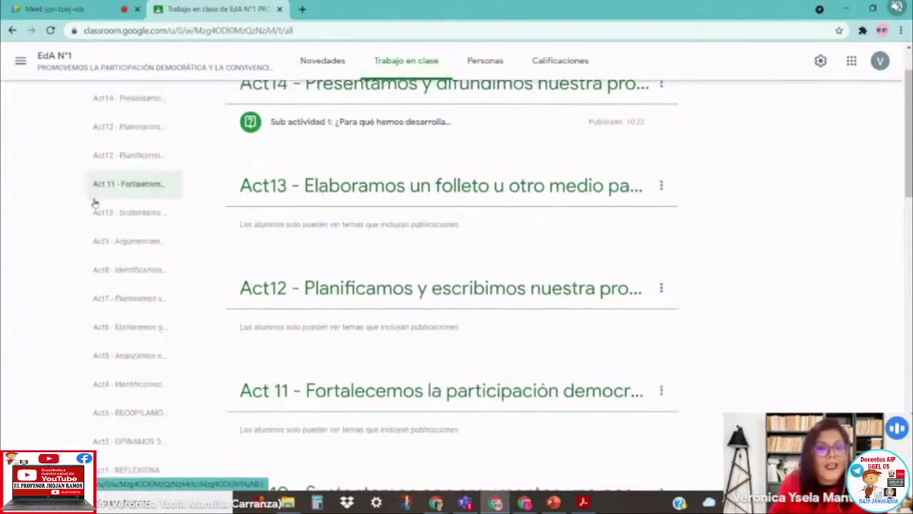
click(94, 205)
scroll(92, 289, up, 3)
scroll(135, 278, up, 2)
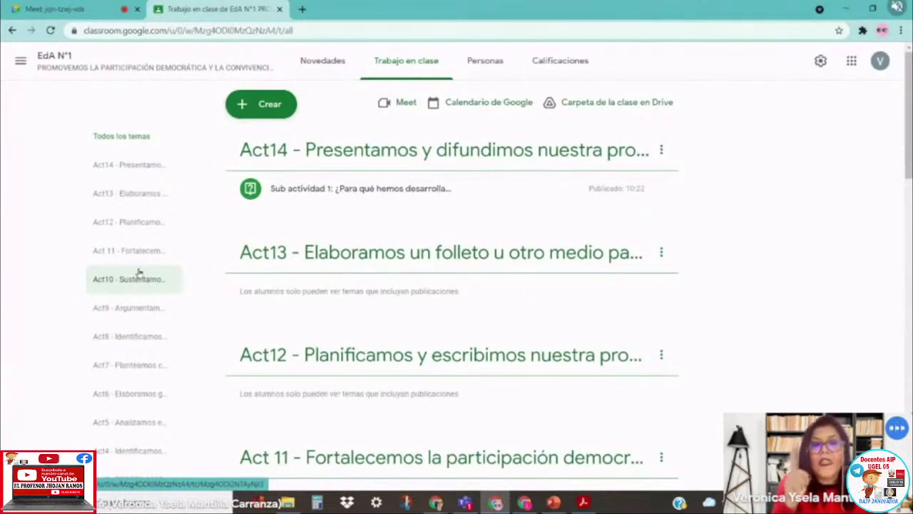
click(263, 104)
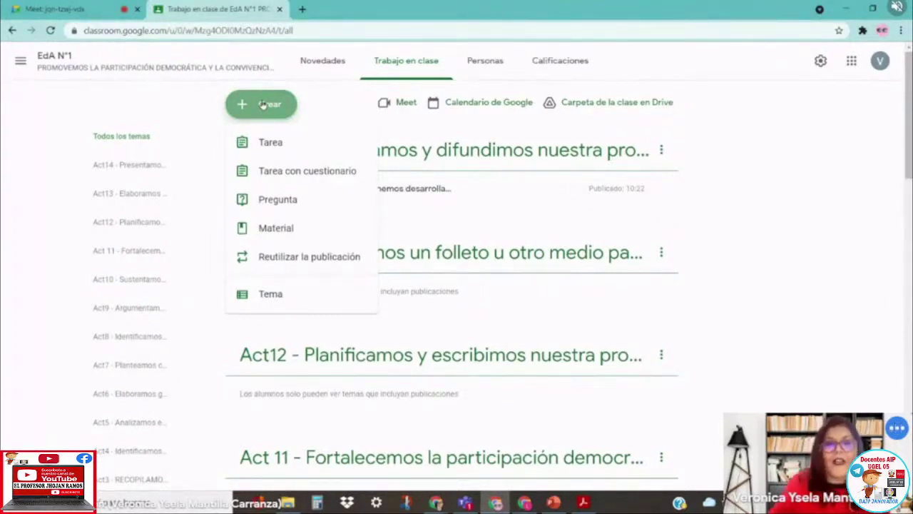
Go over the published announcements and the people list again, and examine the classwork creation options and the activity topics.
click(309, 59)
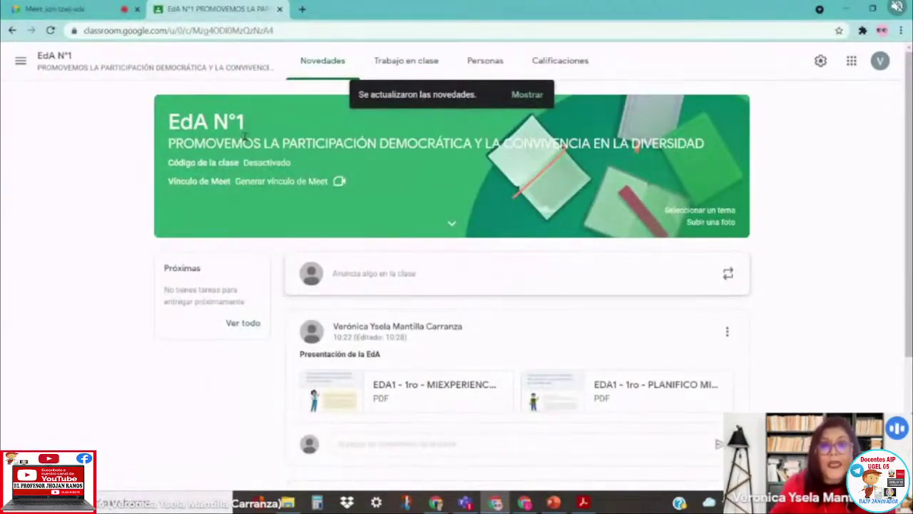
scroll(755, 261, down, 3)
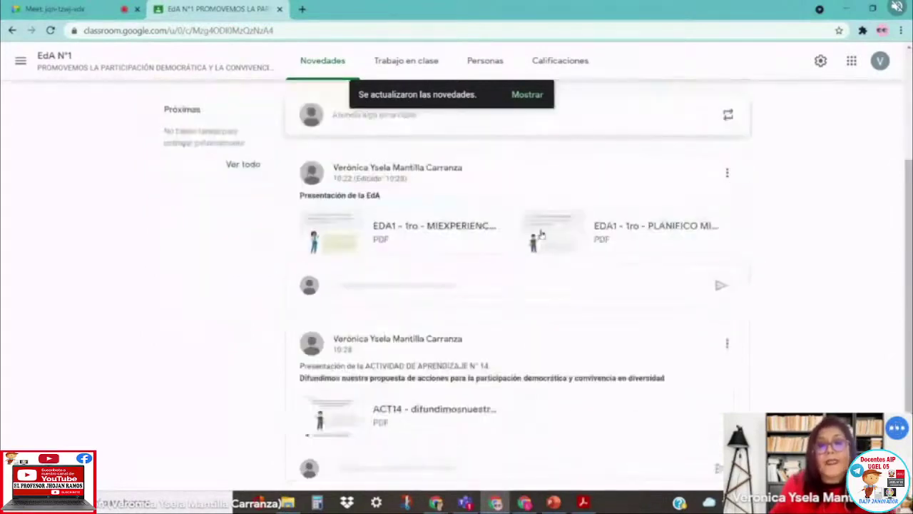
scroll(530, 236, down, 1)
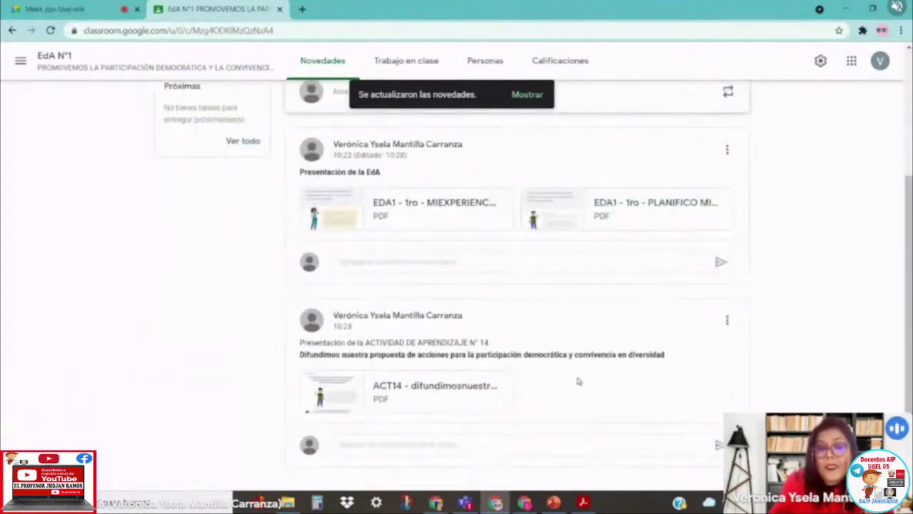
click(484, 62)
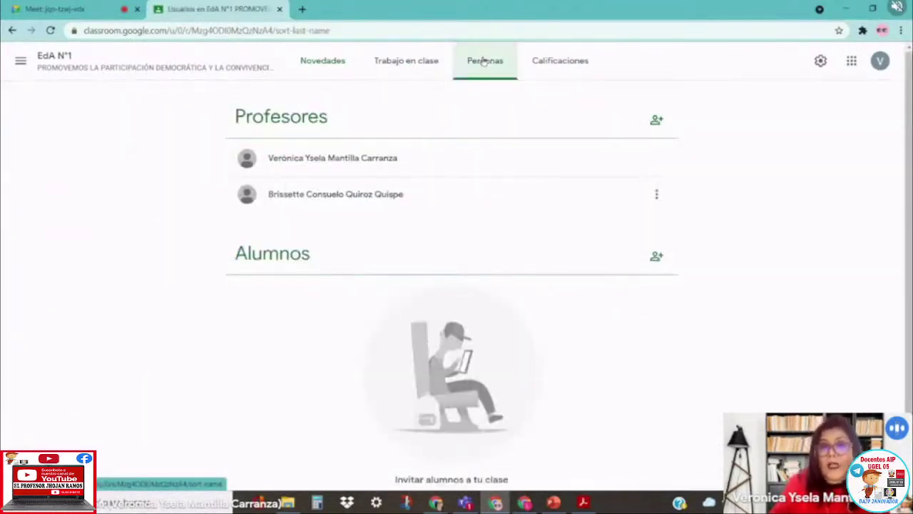
click(423, 64)
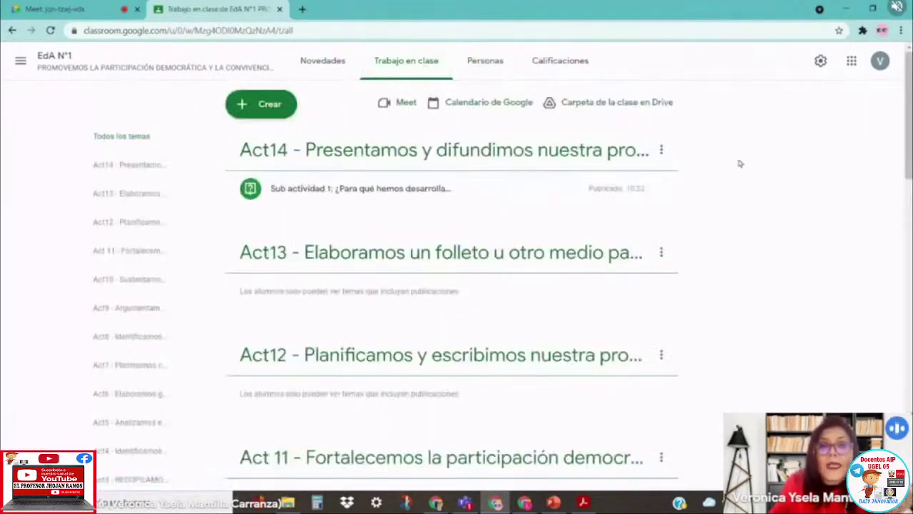
click(264, 103)
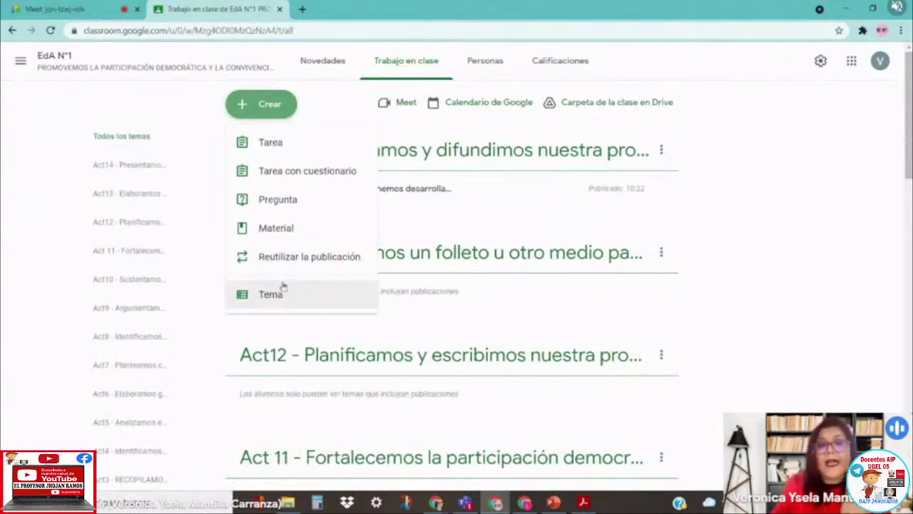
click(786, 182)
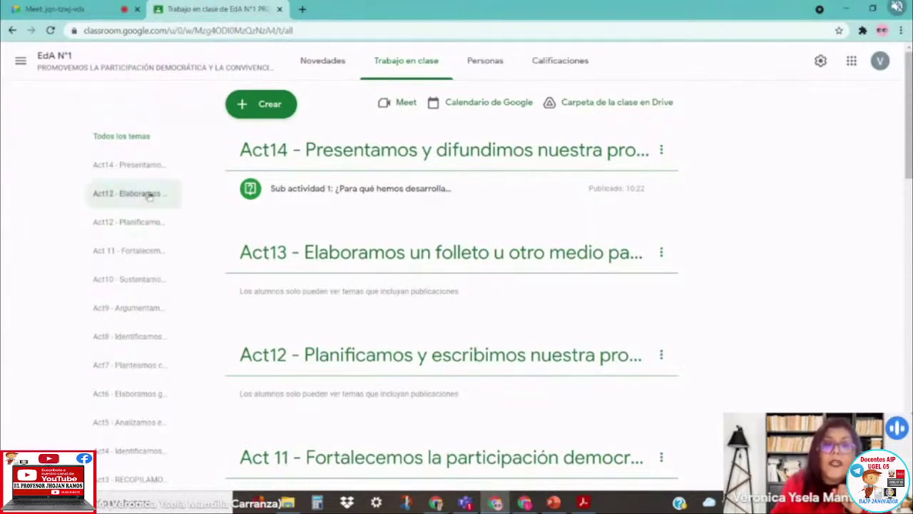
scroll(157, 267, down, 6)
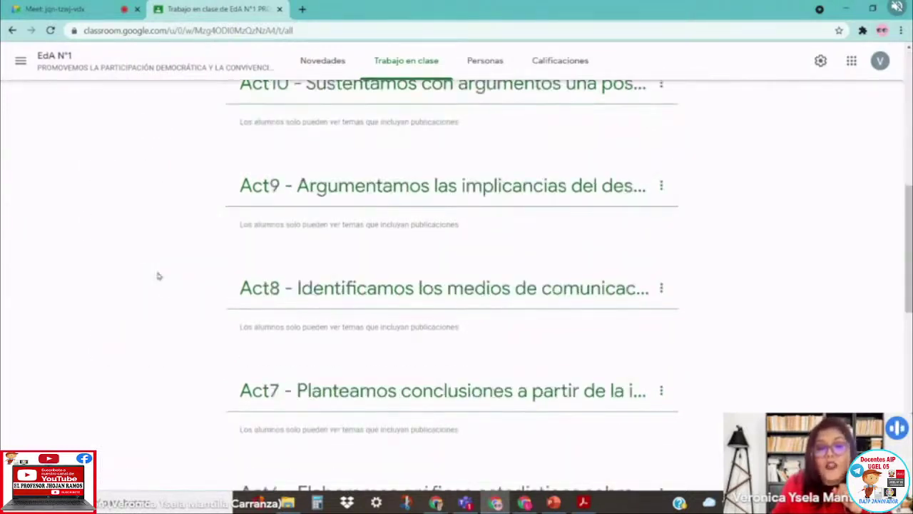
scroll(158, 276, up, 6)
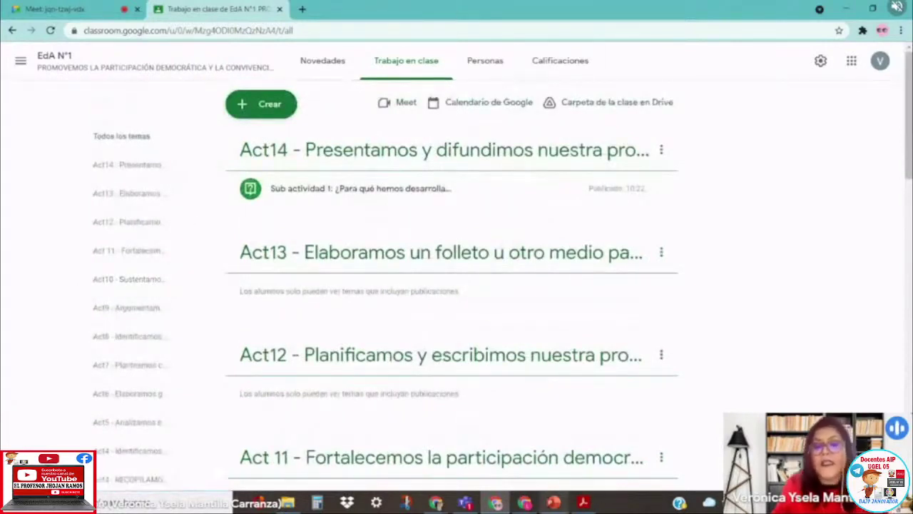
Switch to the webinar presentation in PowerPoint and start the slide show from slide 25, "IDEAS FUERZA".
click(554, 503)
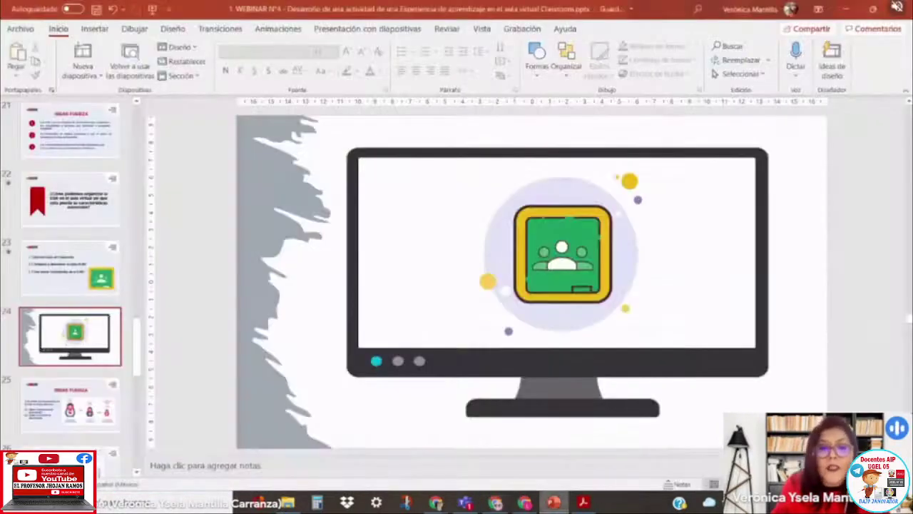
click(100, 394)
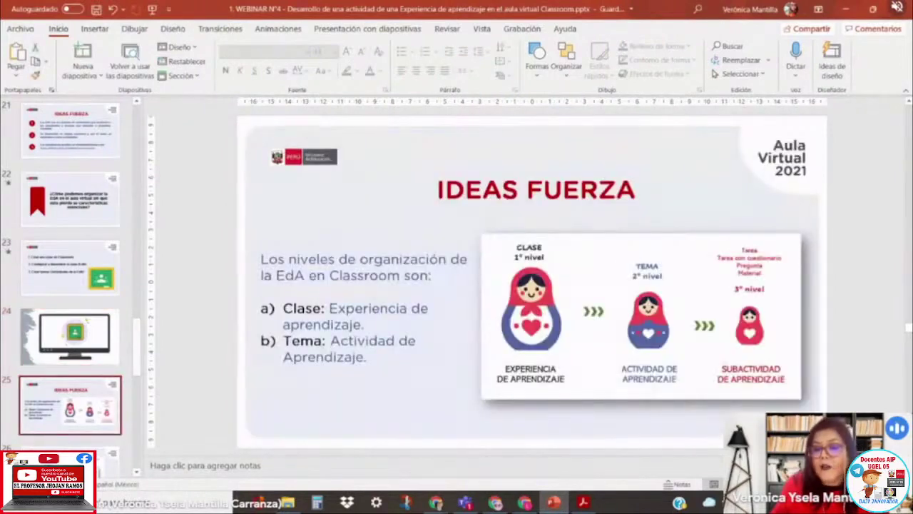
key(shift+F5)
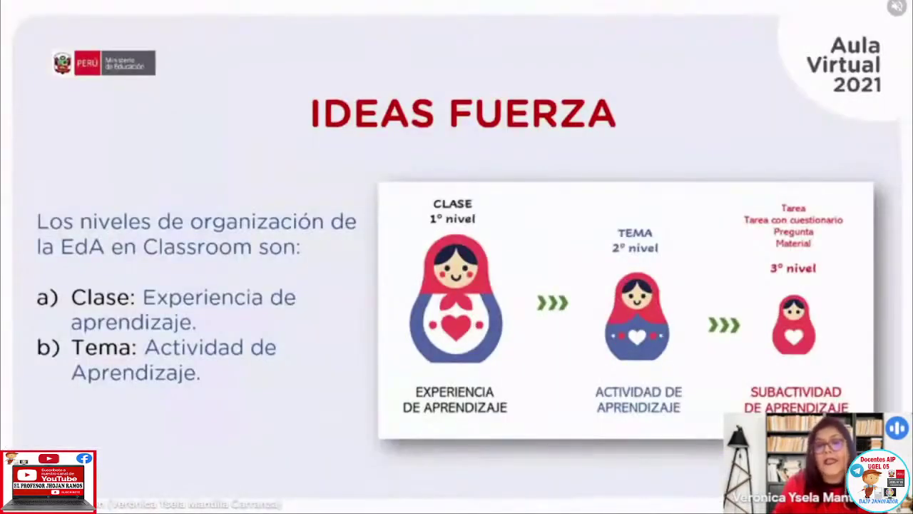
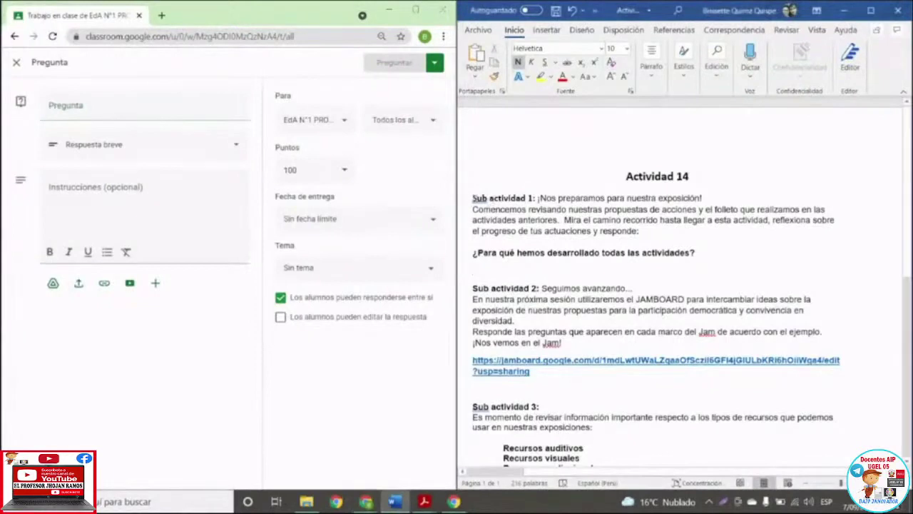
Copy the "Sub actividad 1:" label from the Word document into the title of the new question.
drag(472, 198, 538, 198)
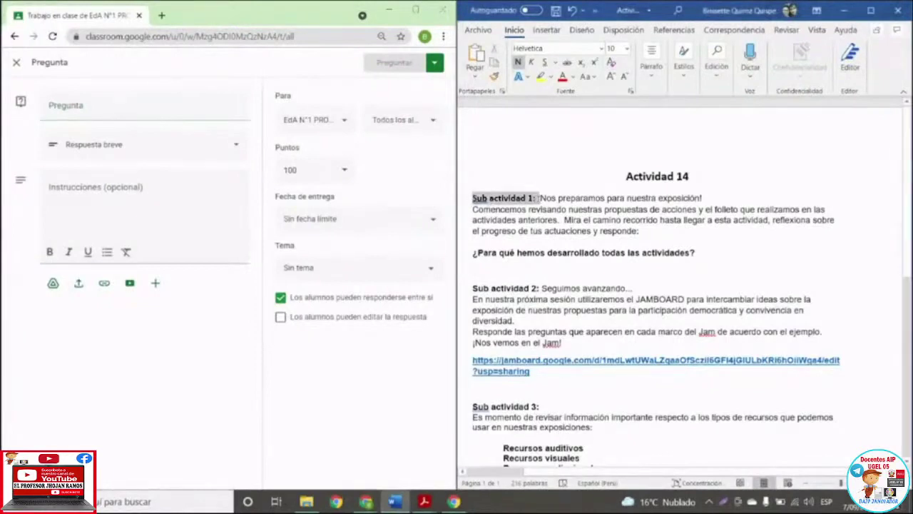
right_click(538, 198)
click(561, 226)
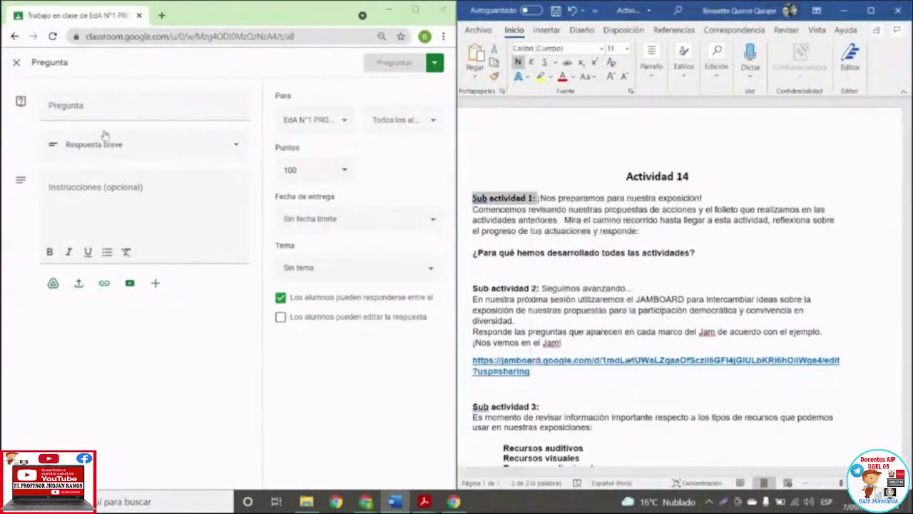
click(72, 109)
right_click(73, 109)
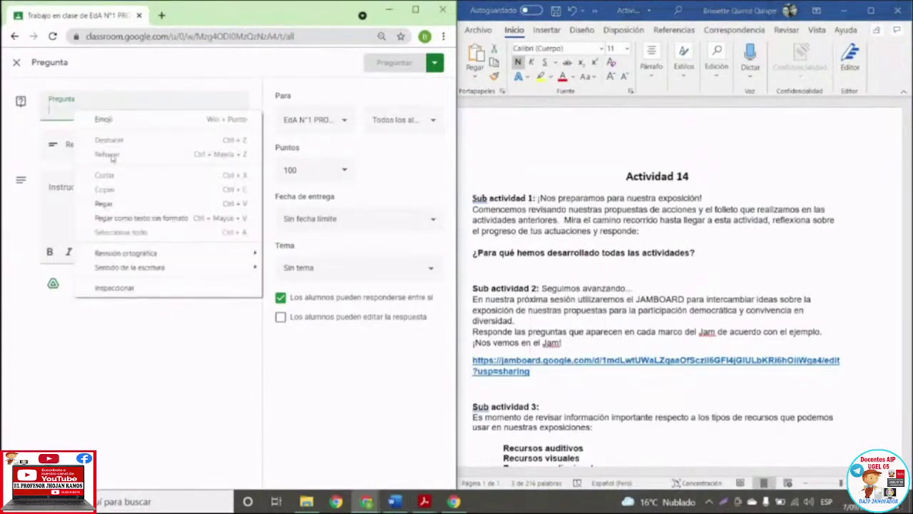
click(122, 202)
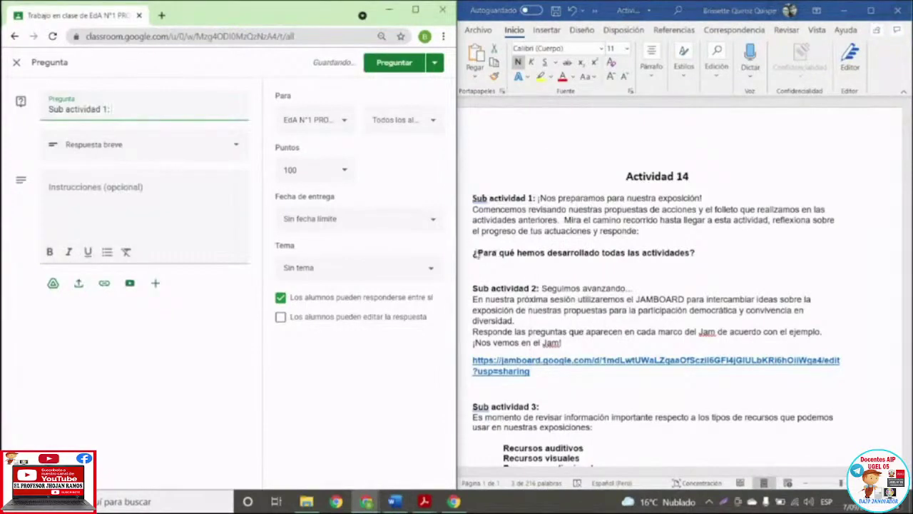
Append "¿Para qué hemos desarrollado todas las actividades?" from the Word document to the question title as plain text.
shift+click(478, 254)
click(478, 253)
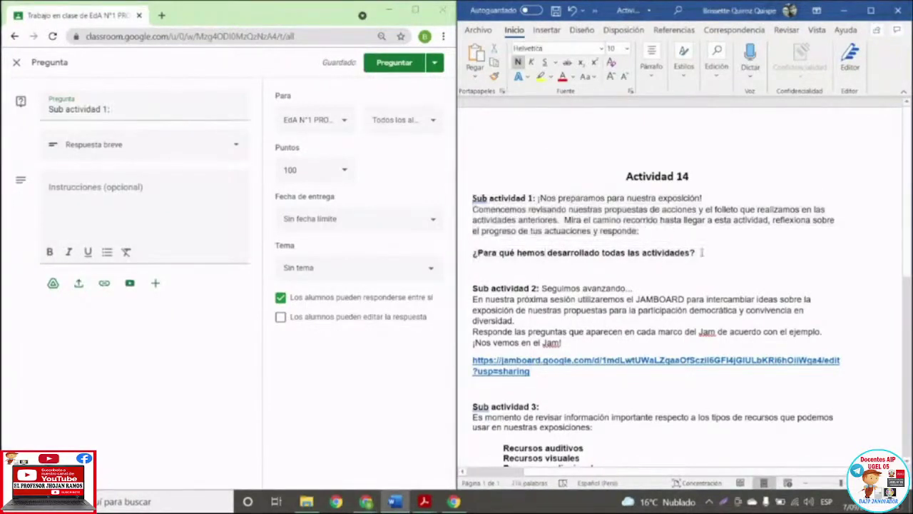
drag(702, 252, 475, 249)
right_click(495, 252)
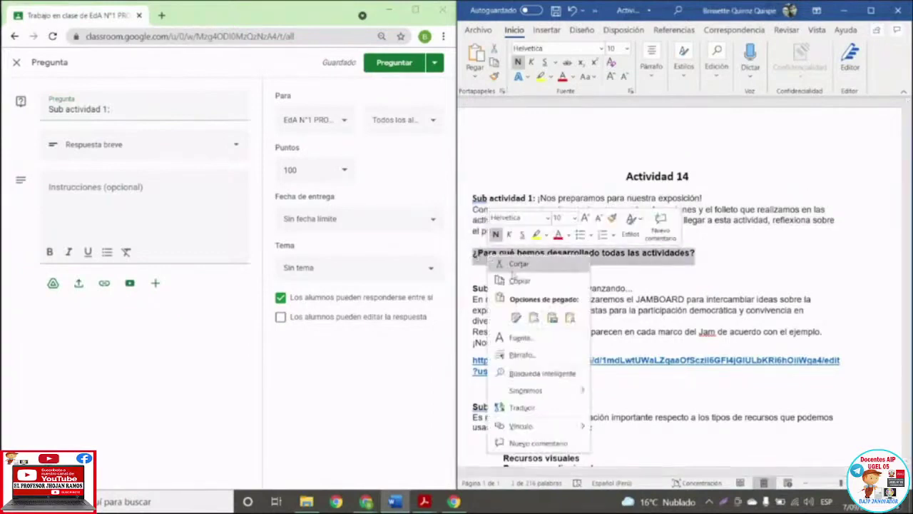
click(515, 277)
click(135, 111)
right_click(136, 114)
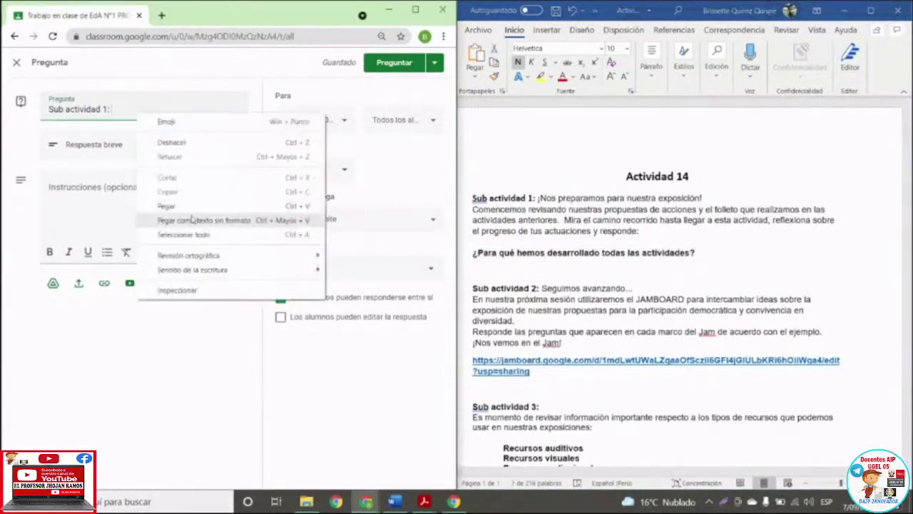
click(188, 221)
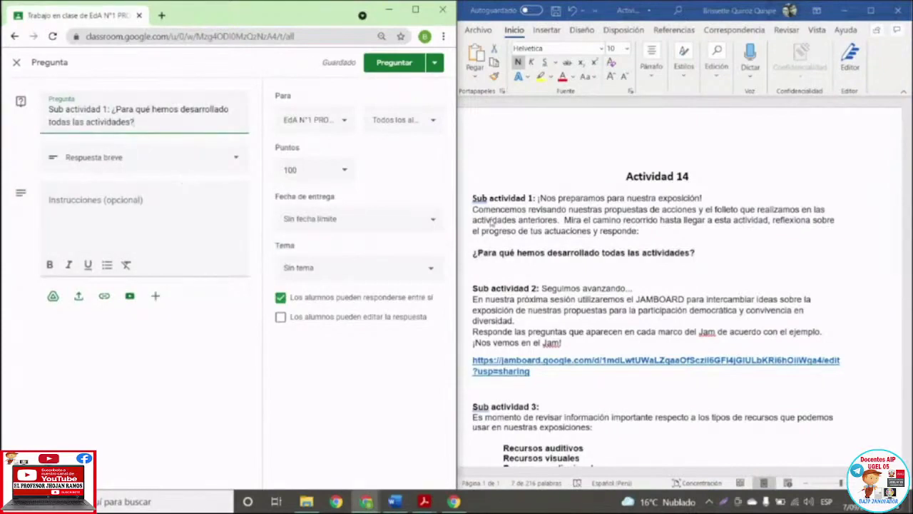
Copy the sub activity 1 text, from "Comencemos revisando nuestras propuestas" through its closing bold question, into the question's instructions.
click(471, 250)
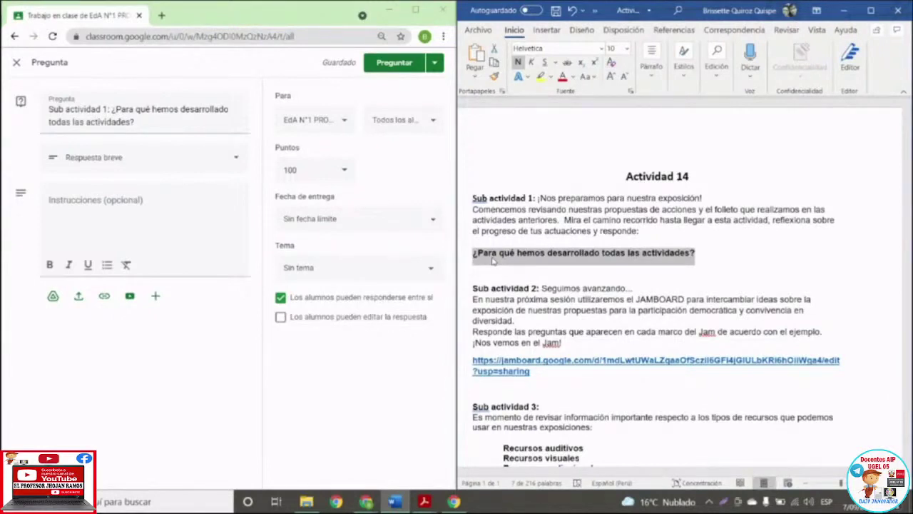
click(503, 241)
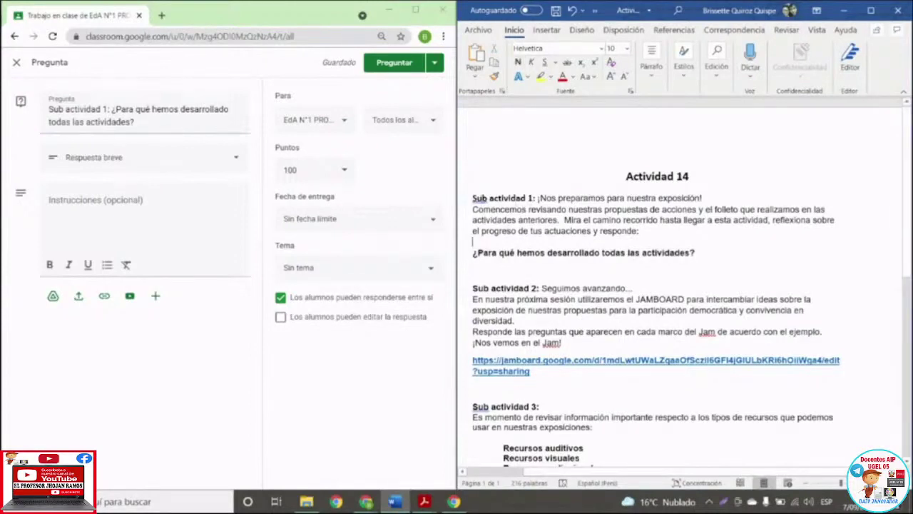
drag(472, 209, 709, 264)
right_click(578, 224)
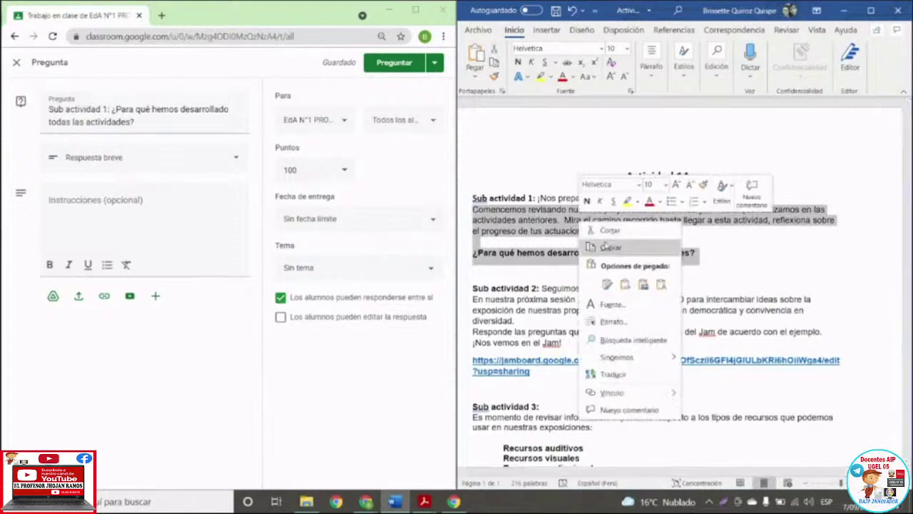
click(605, 250)
click(102, 203)
right_click(102, 207)
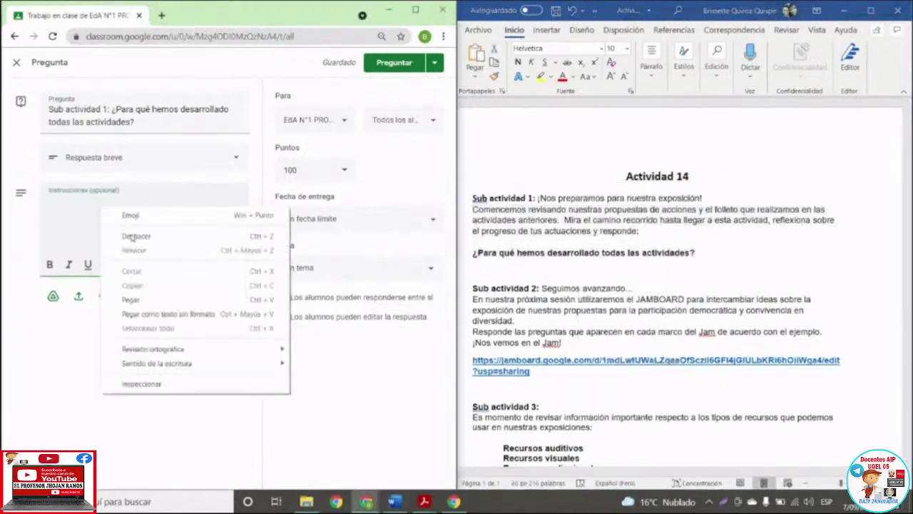
click(157, 302)
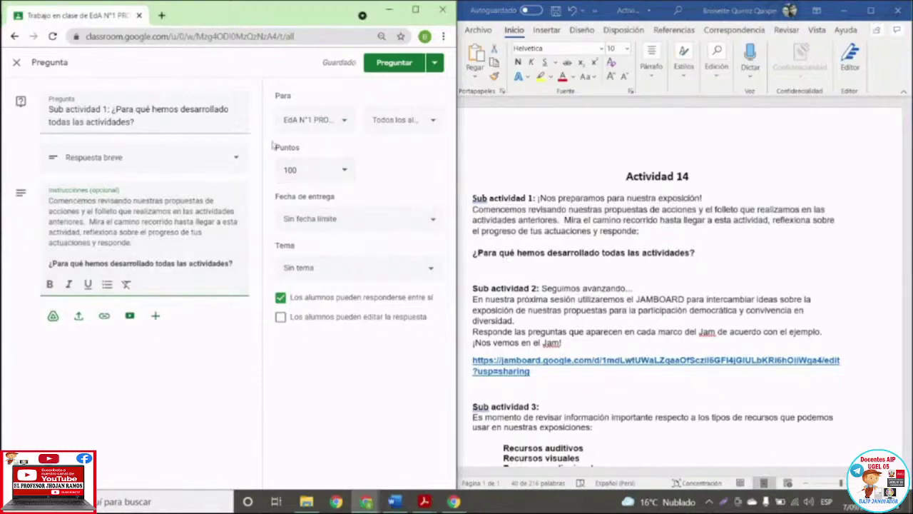
Set the question's points to "Sin calificar" and assign it to the topic "Act14 - Presentamos y difundimos".
click(346, 175)
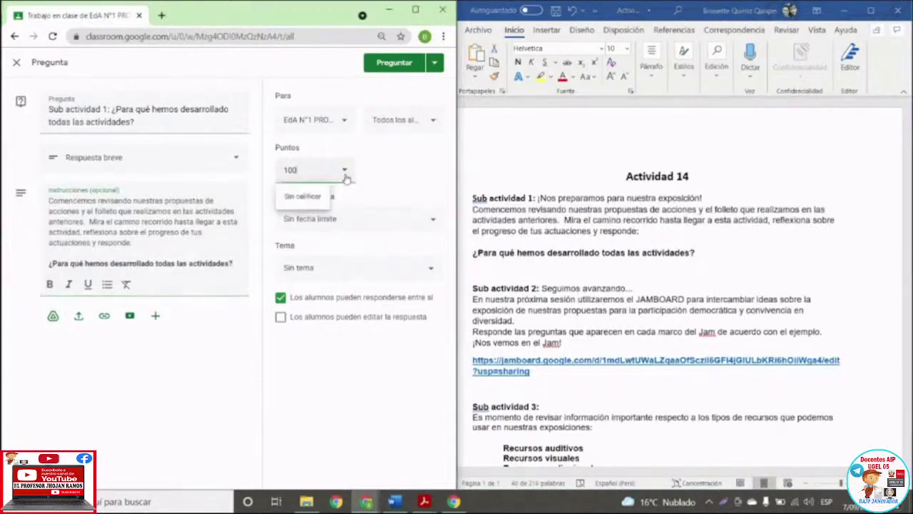
click(312, 201)
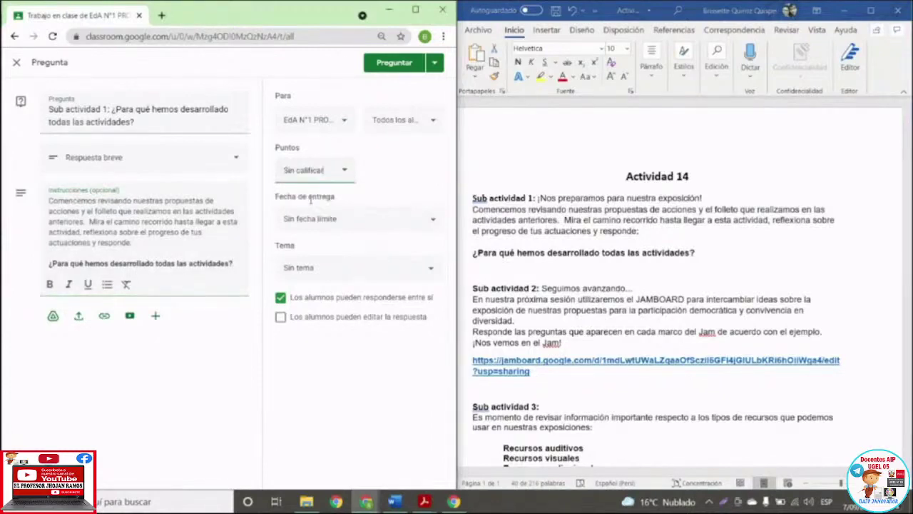
click(403, 274)
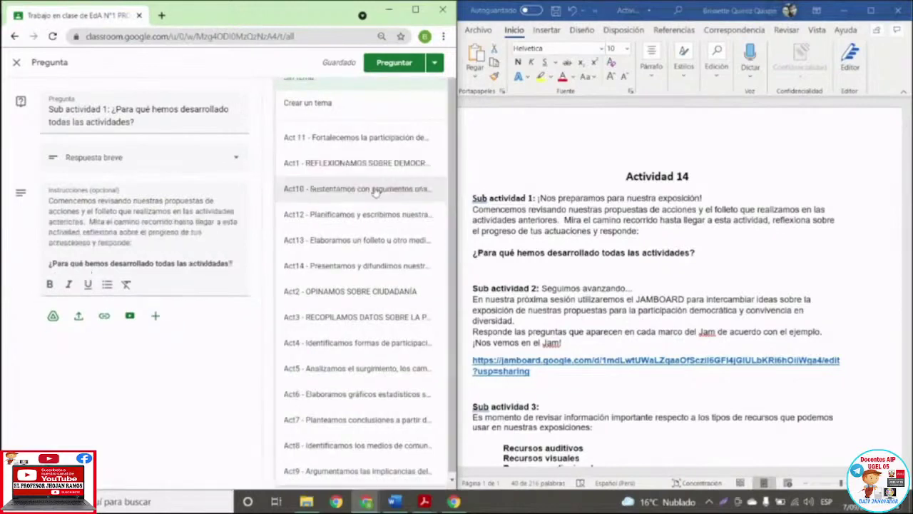
click(357, 268)
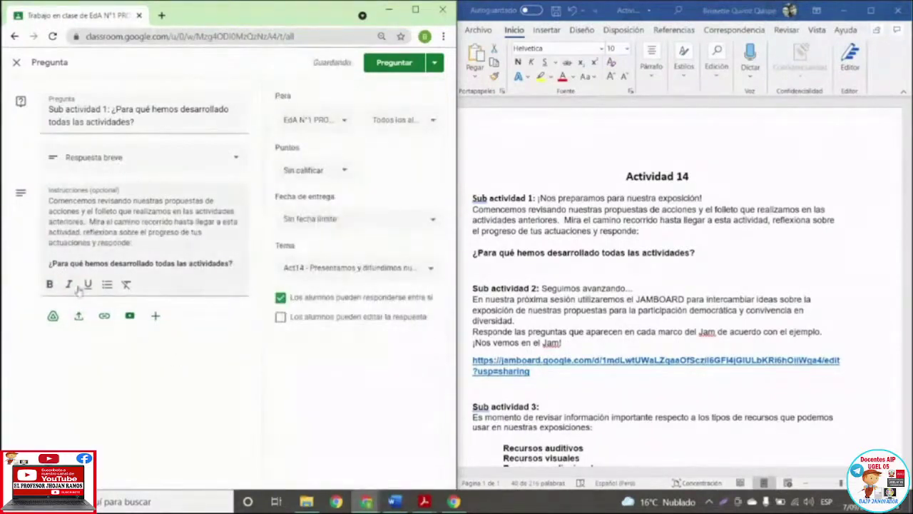
Highlight the "Actividad 14" heading in yellow in the Word document.
triple_click(653, 179)
click(700, 157)
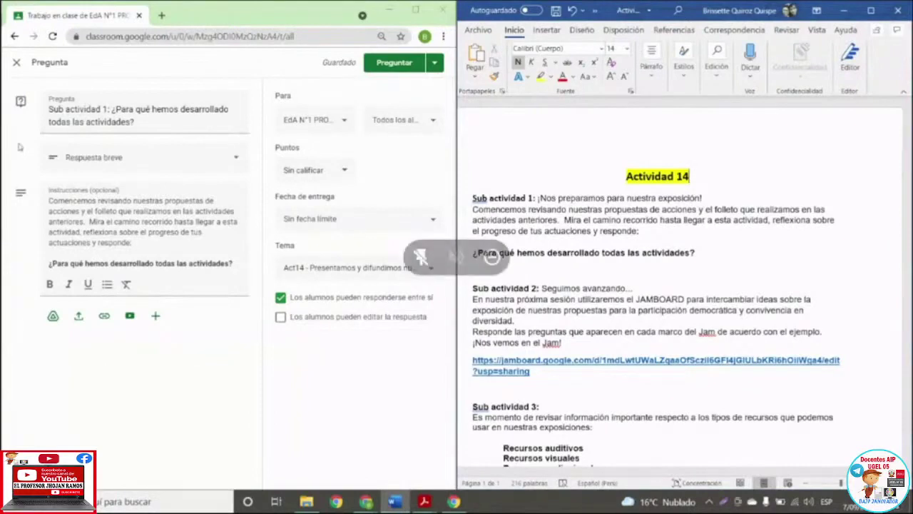
Publish the sub activity 1 question and review its entry under the Act14 topic in the maximized classroom window.
triple_click(105, 222)
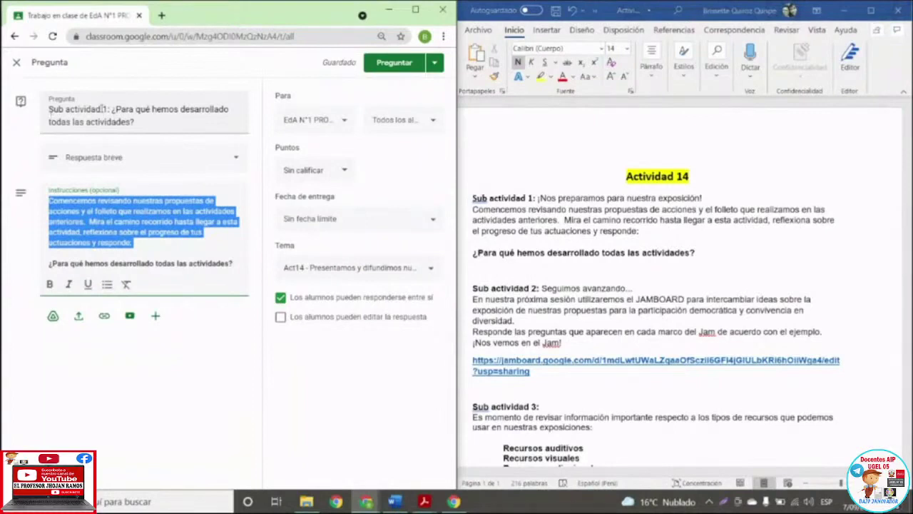
click(396, 65)
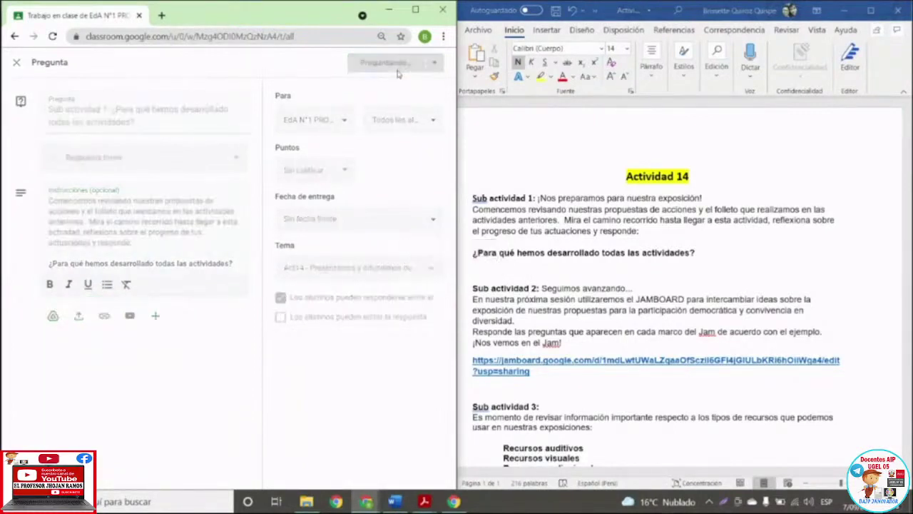
click(417, 13)
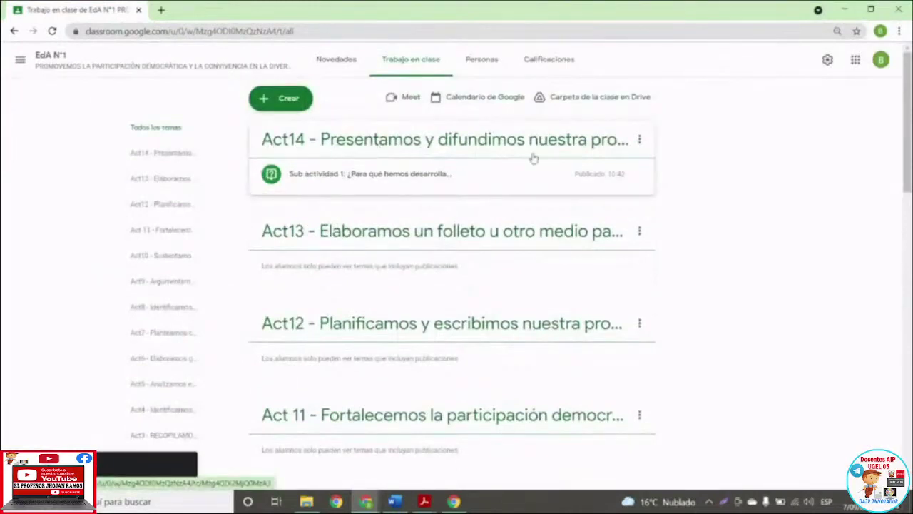
click(329, 184)
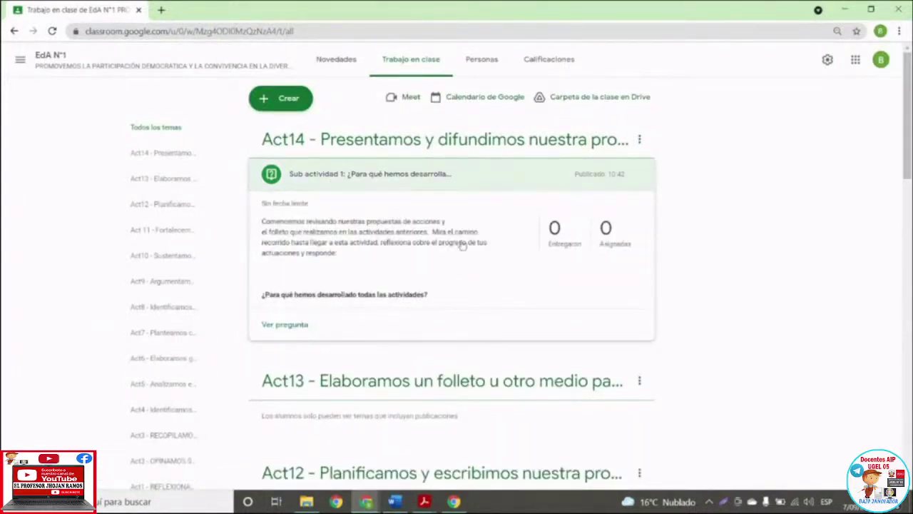
click(316, 183)
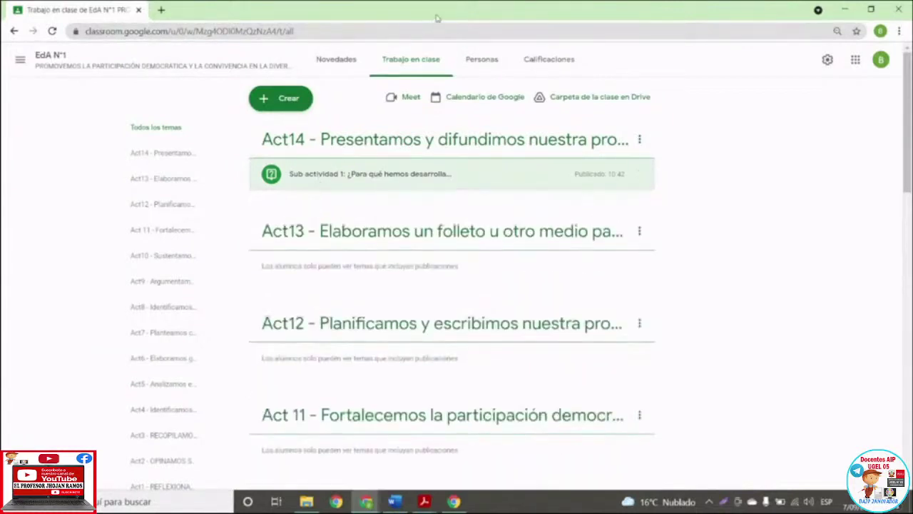
Place the classroom window beside the Word document again and start a new "Tarea" for sub activity 2.
drag(437, 18, 1, 214)
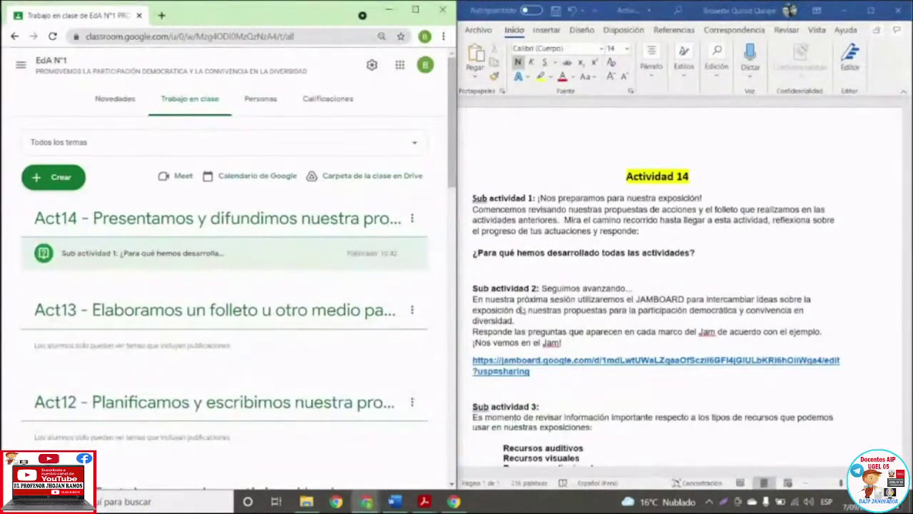
scroll(501, 328, down, 1)
scroll(505, 317, down, 1)
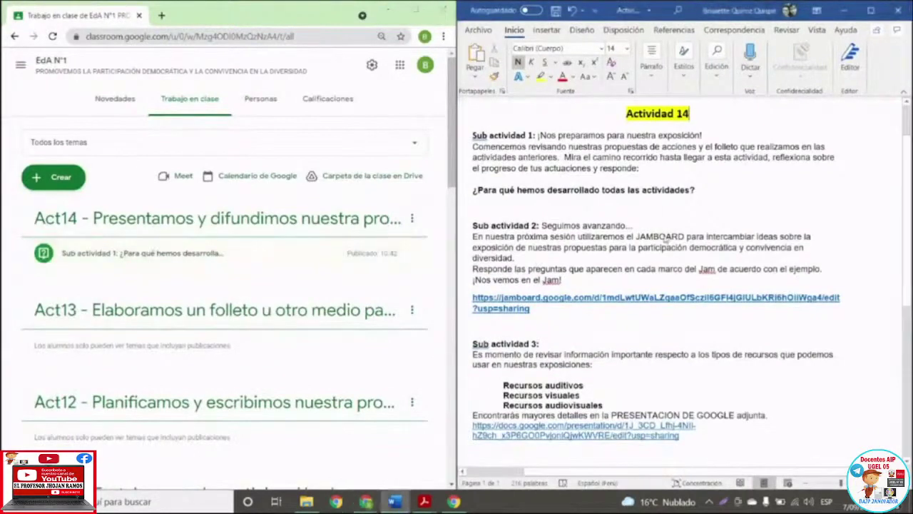
double_click(660, 236)
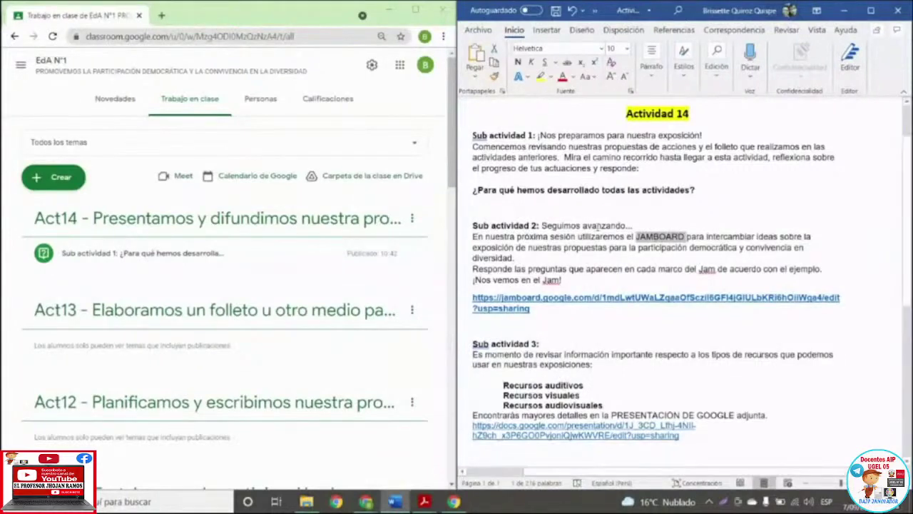
click(43, 186)
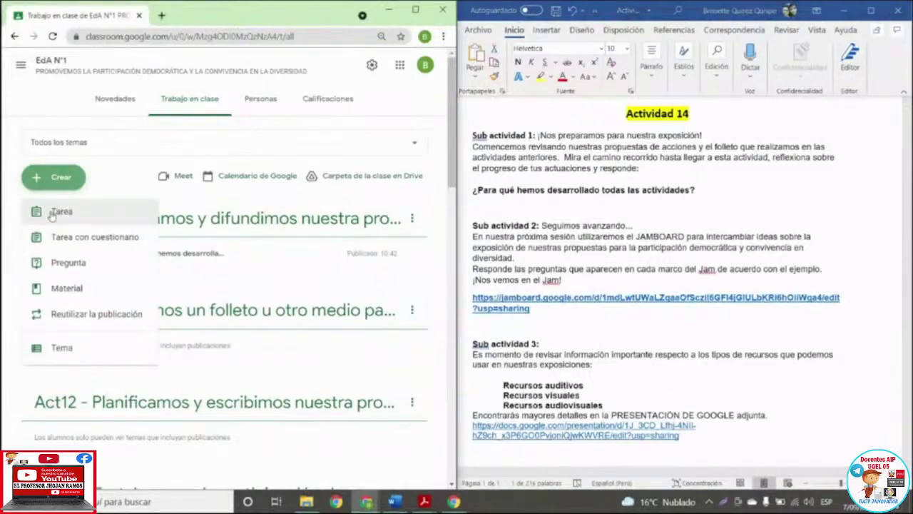
click(52, 214)
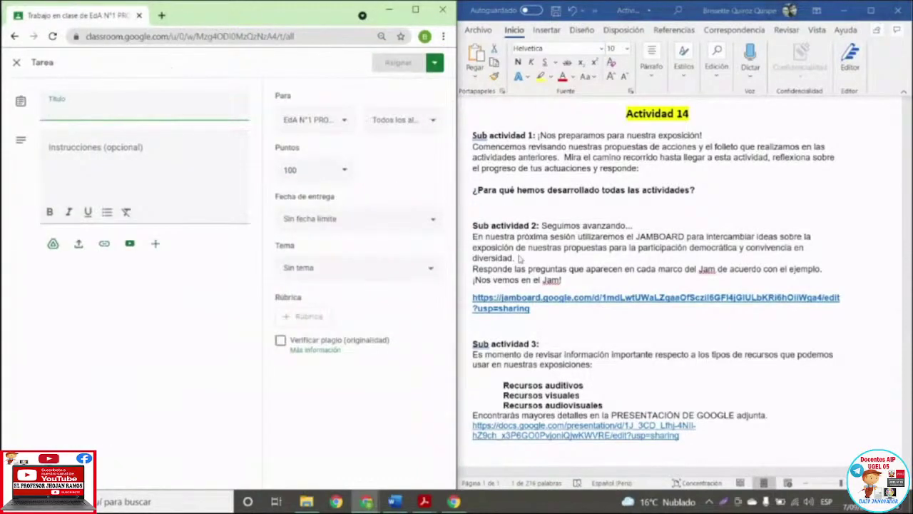
Copy the sub activity 2 text from "Seguimos avanzando..." to "¡Nos vemos en el Jam!" into the assignment's instructions as plain text.
click(473, 237)
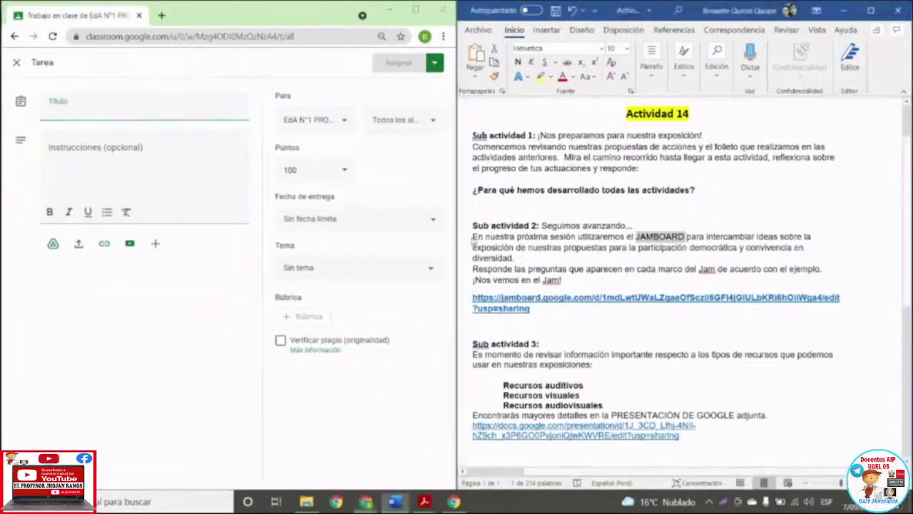
drag(473, 237, 568, 279)
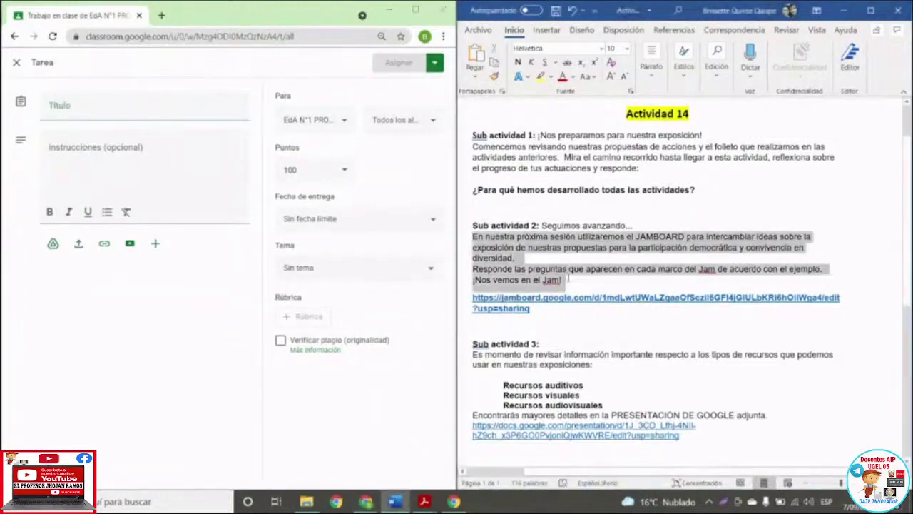
click(544, 226)
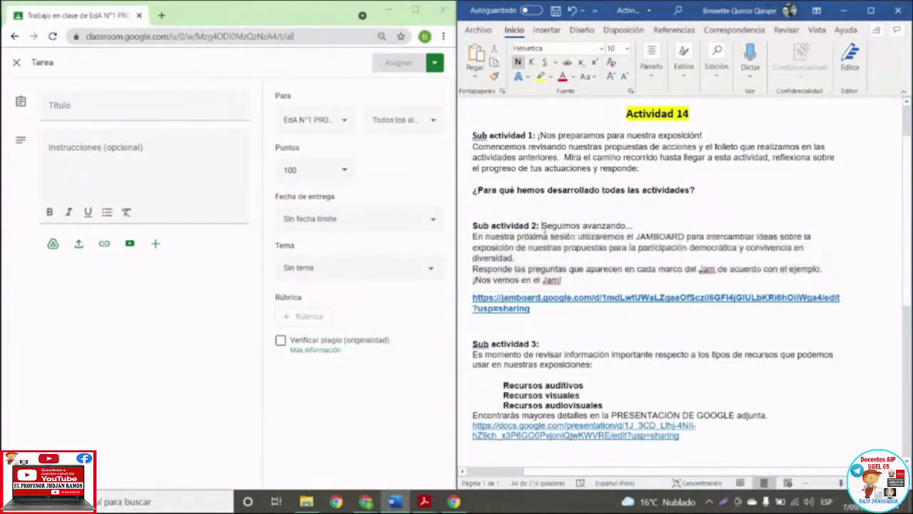
shift+click(568, 269)
shift+click(571, 280)
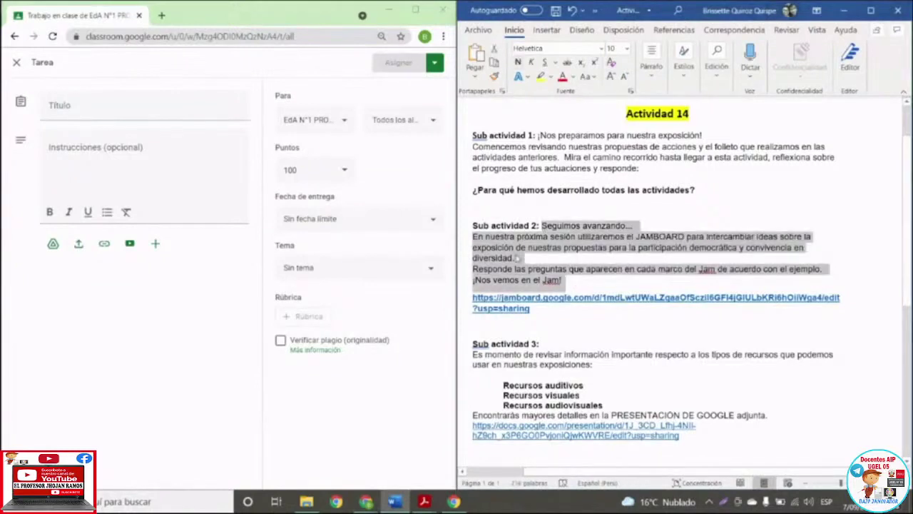
right_click(515, 251)
click(542, 271)
click(100, 168)
right_click(99, 169)
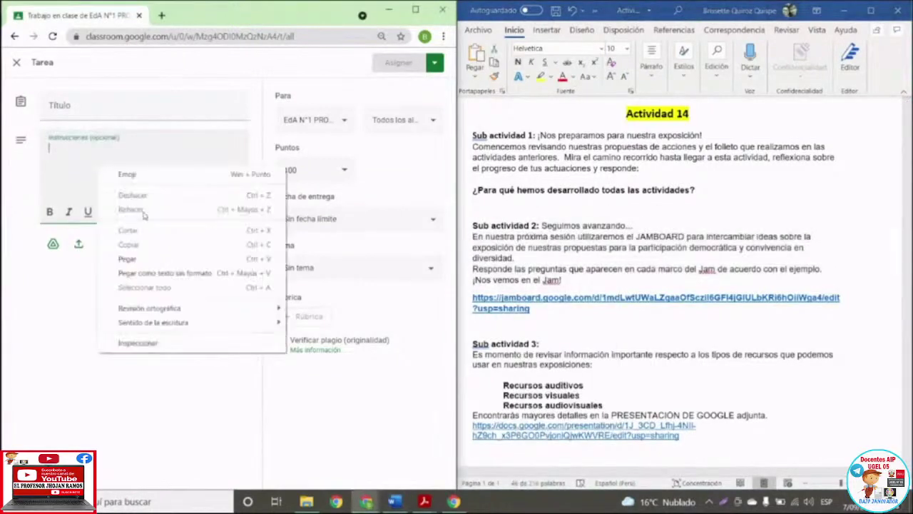
click(151, 275)
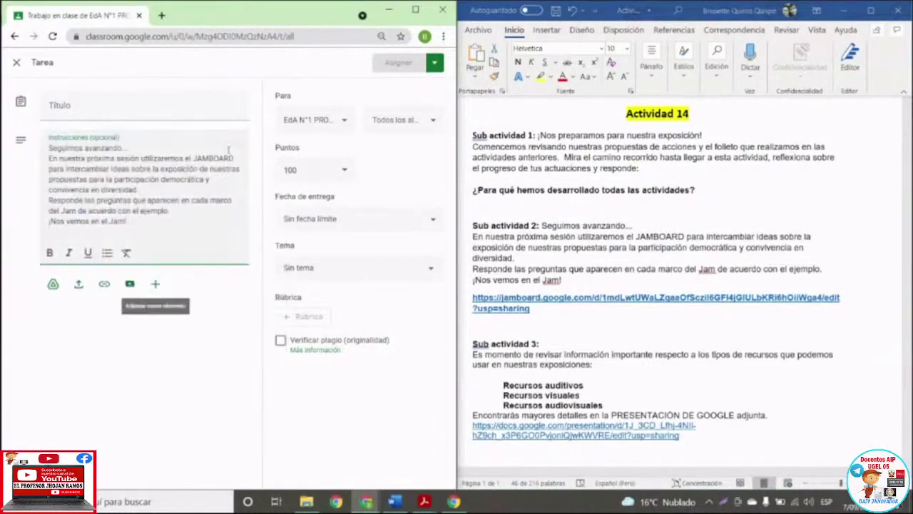
Copy the "Sub actividad 2:" heading from the Word document into the assignment's title.
click(470, 225)
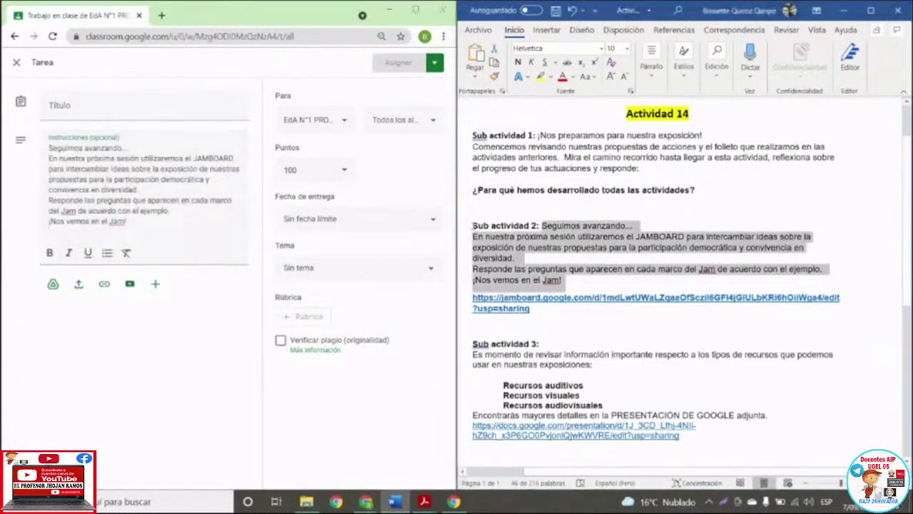
drag(473, 225, 541, 225)
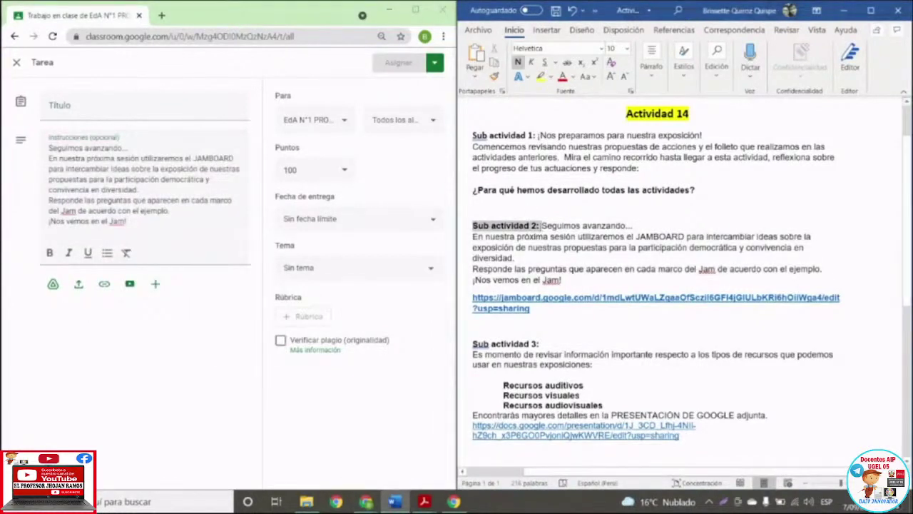
right_click(536, 230)
click(563, 266)
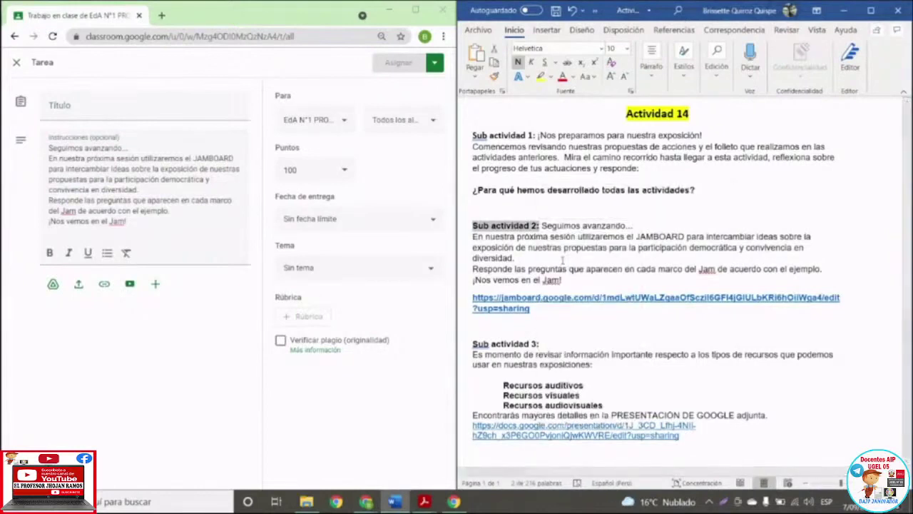
click(120, 104)
right_click(121, 106)
click(165, 214)
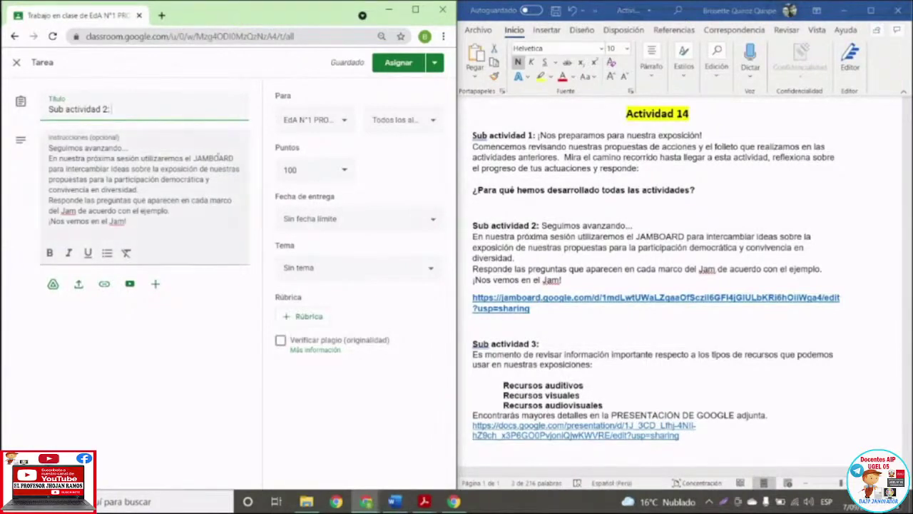
Append the phrase "intercambiar ideas sobre la exposición" from the Word document to the assignment's title.
key(alt+Tab)
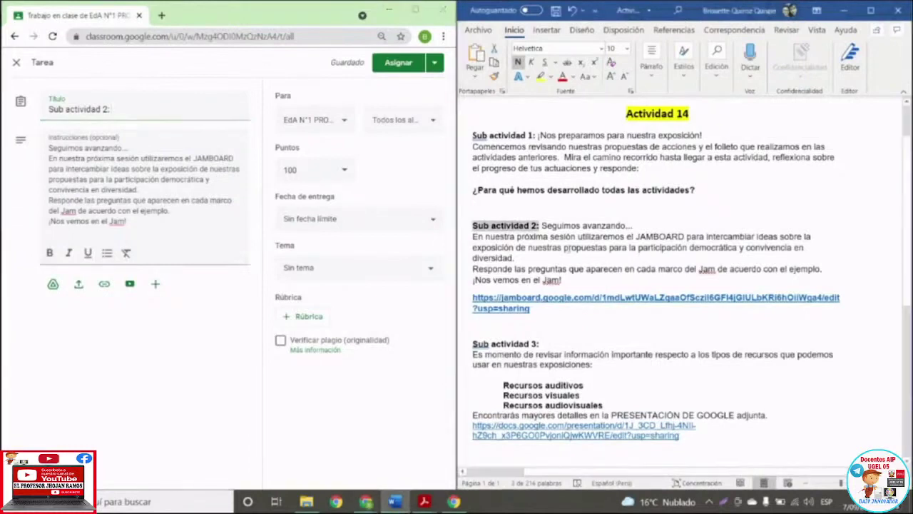
click(567, 248)
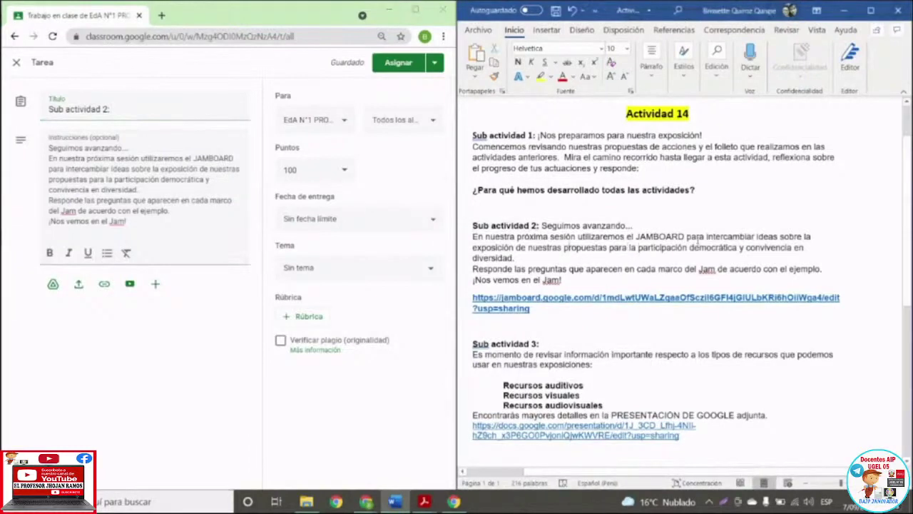
drag(707, 237, 525, 248)
right_click(514, 249)
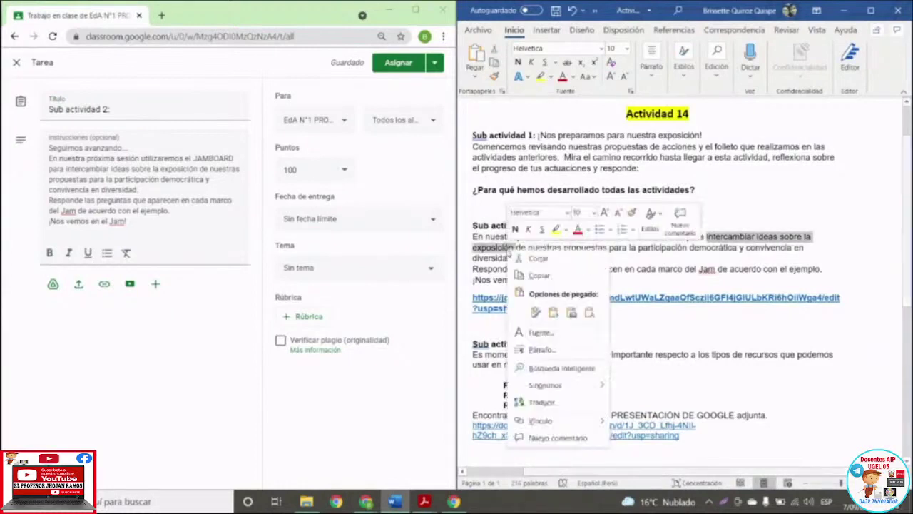
click(540, 271)
click(176, 110)
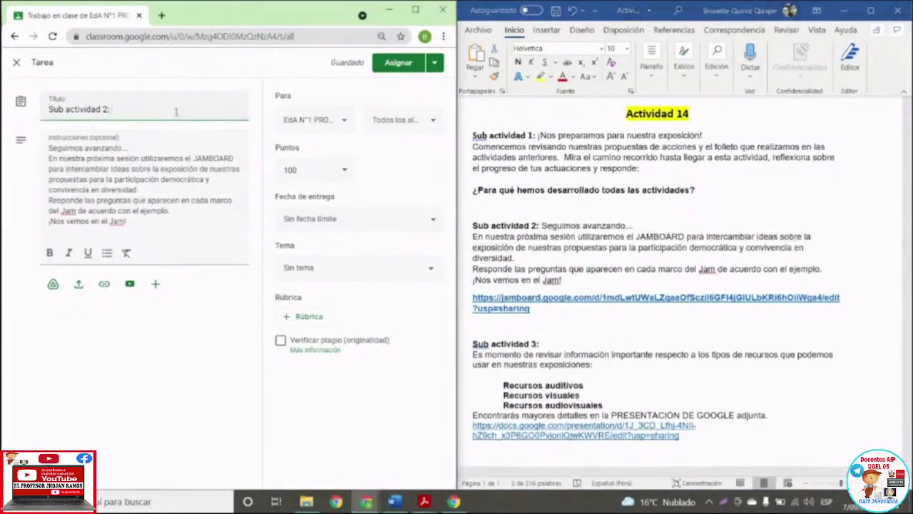
key(ctrl+v)
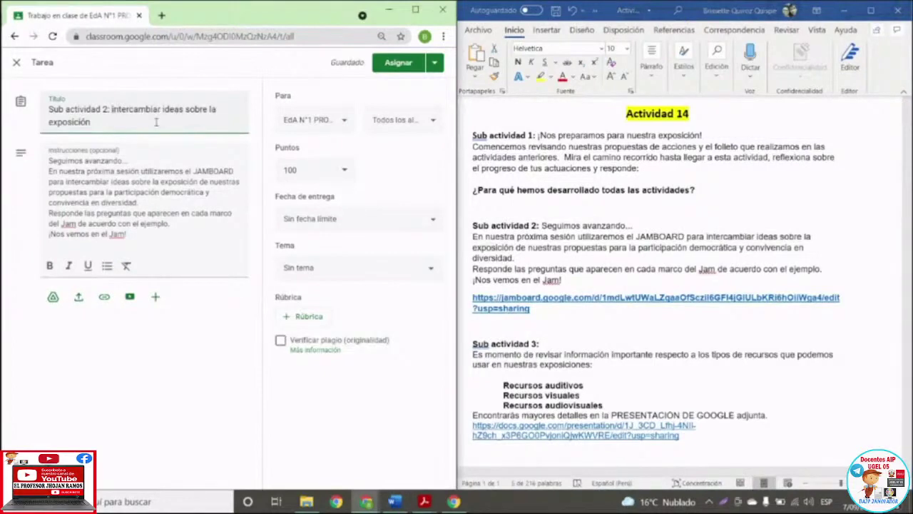
Reword the title's added phrase to begin with "Intercambio" in place of "intercambiar".
text(I)
key(Delete)
key(Delete)
key(Delete)
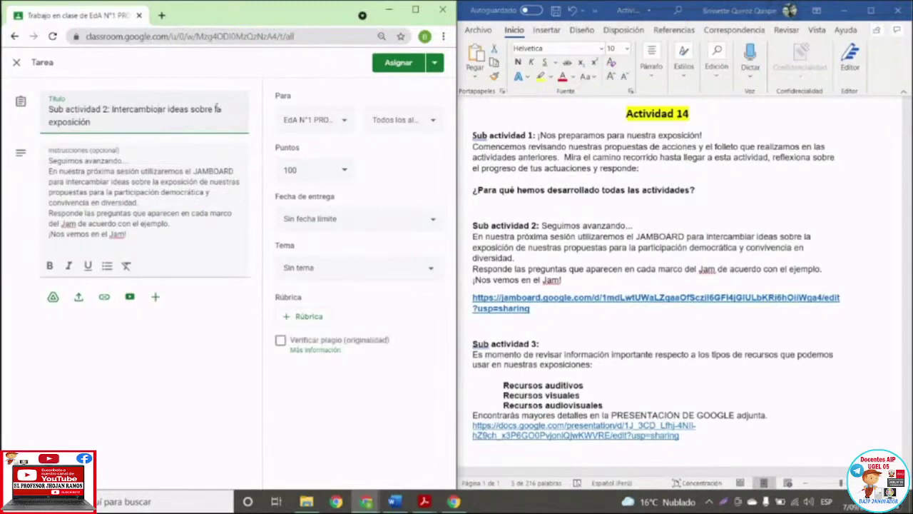
text(o)
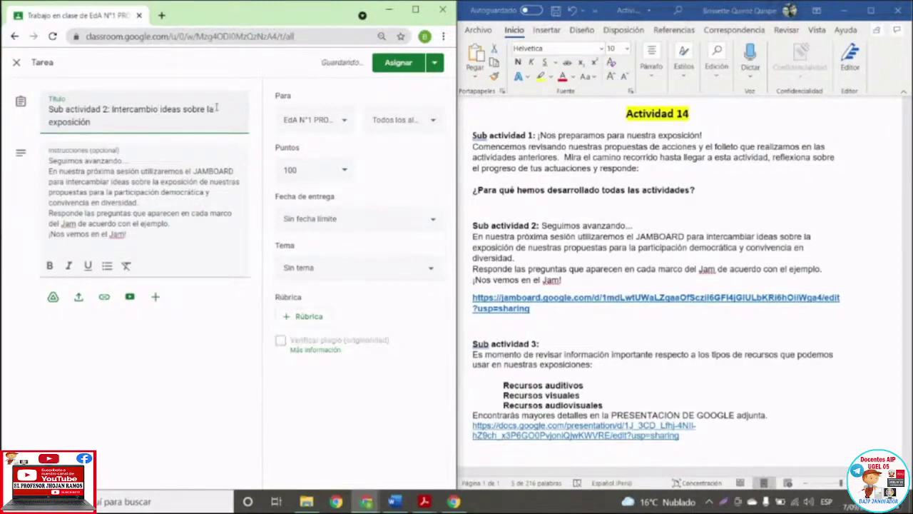
Attach the recent Google Drive Jamboard "Subact2_PLANIFICAMOS NUESTRA EXPOSICIÓN" to the assignment, with the classroom window maximized.
click(51, 304)
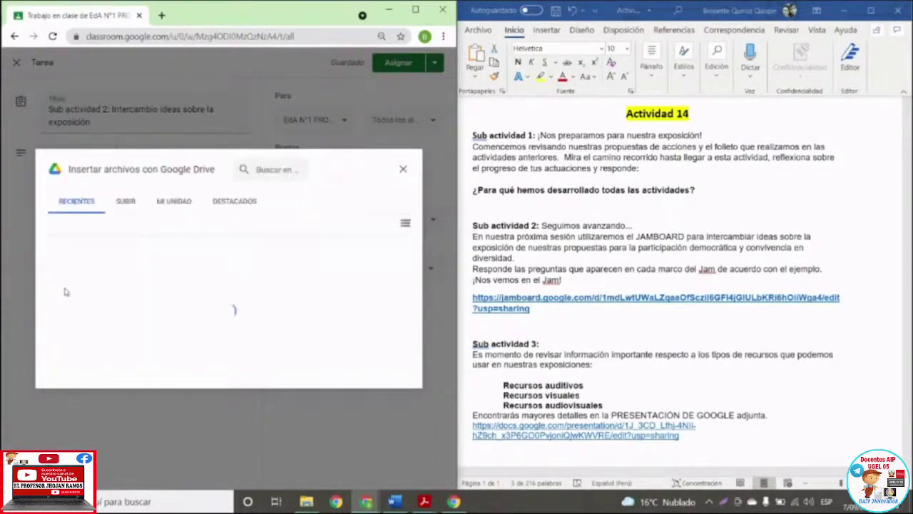
click(415, 10)
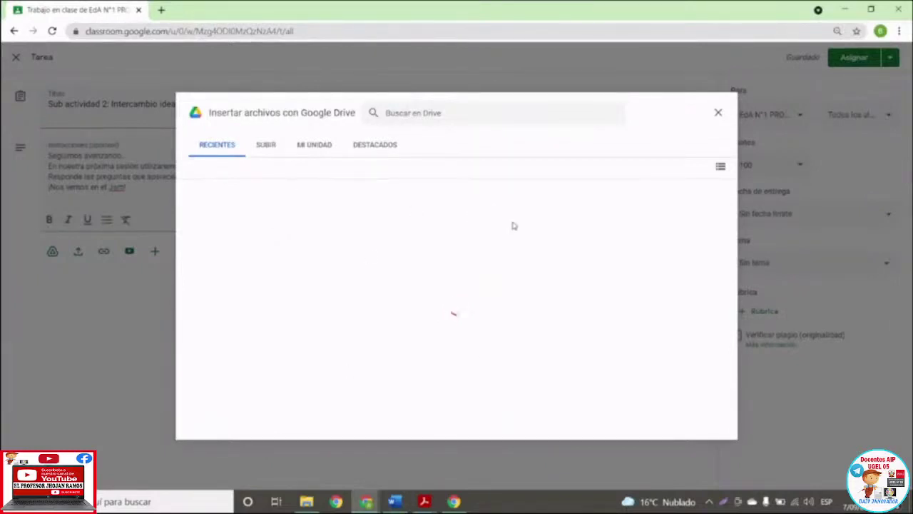
click(267, 149)
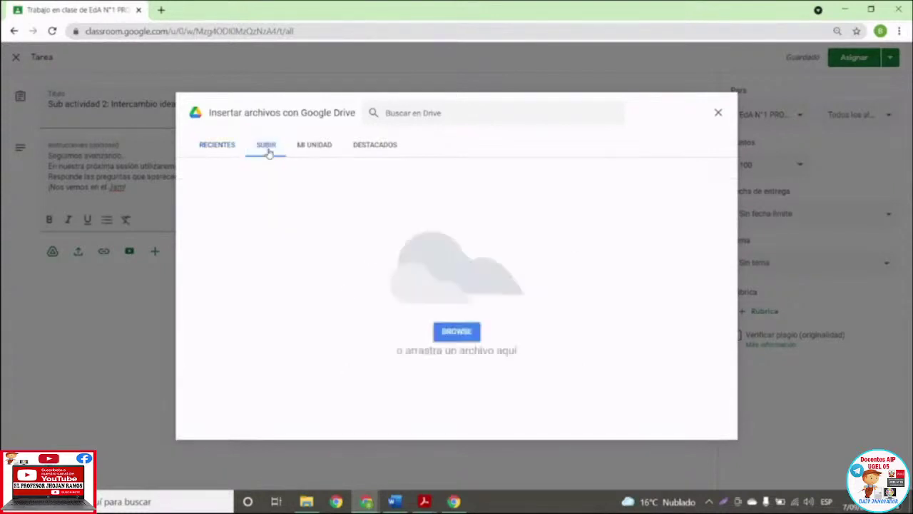
click(228, 147)
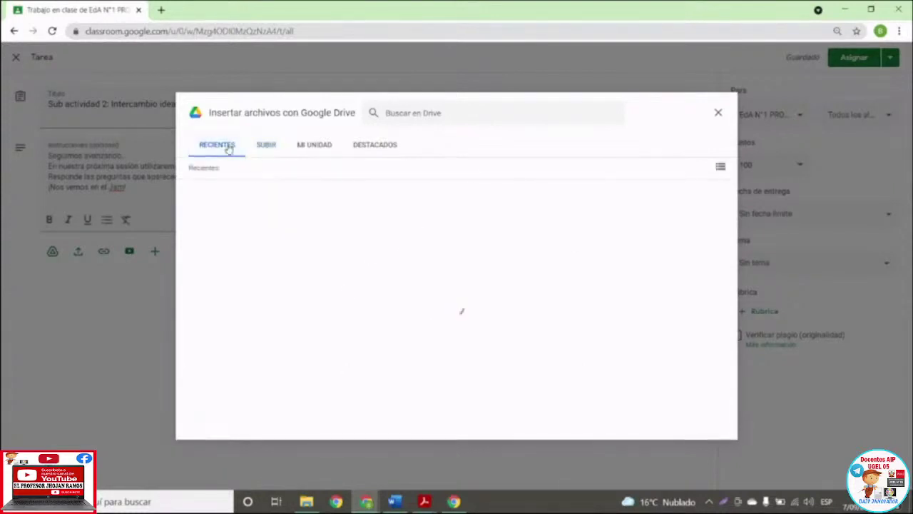
click(390, 117)
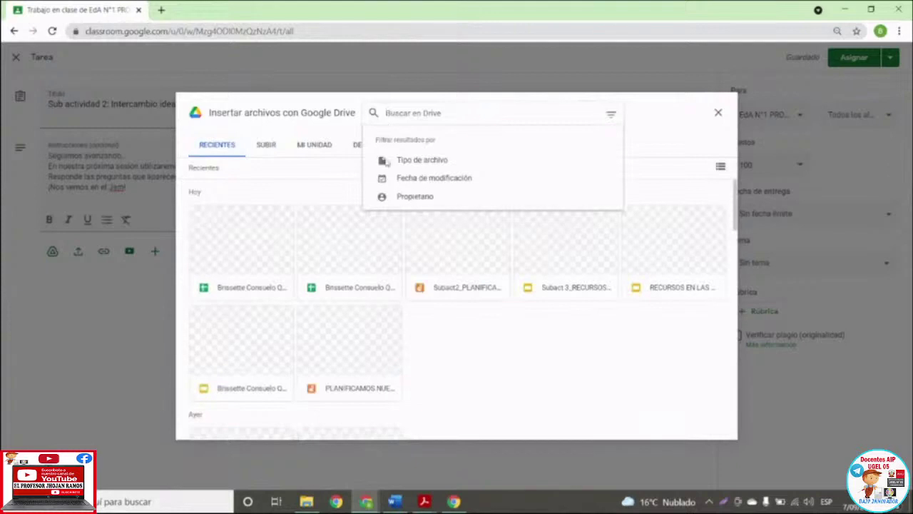
click(469, 264)
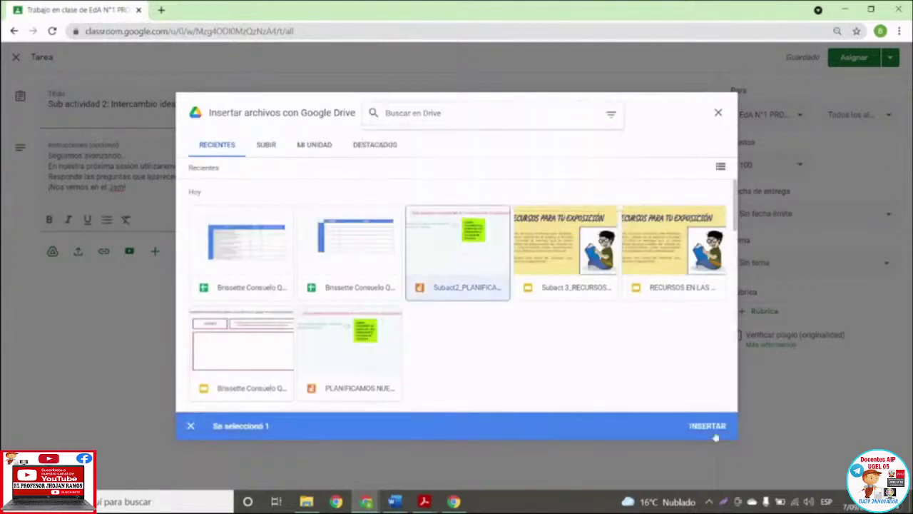
click(714, 434)
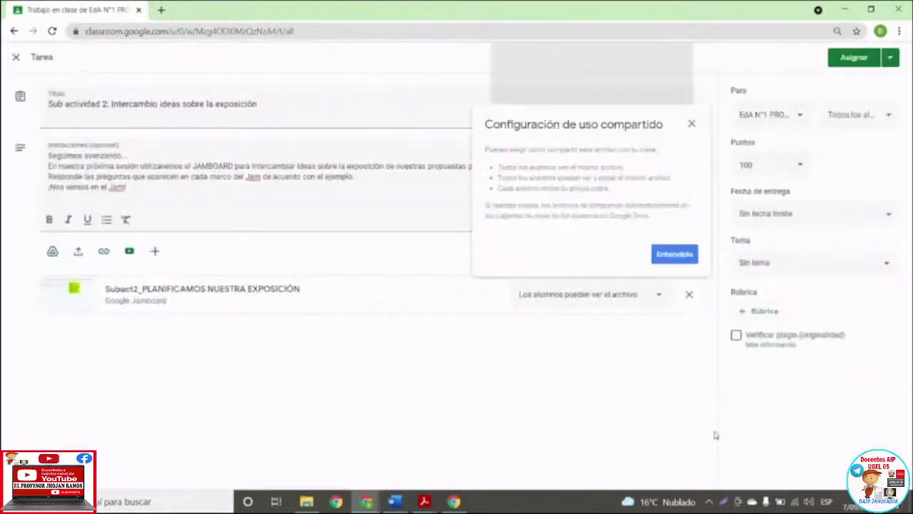
Dismiss the sharing notice and set the attached Jamboard's permission to "Los alumnos pueden editar el archivo".
click(691, 123)
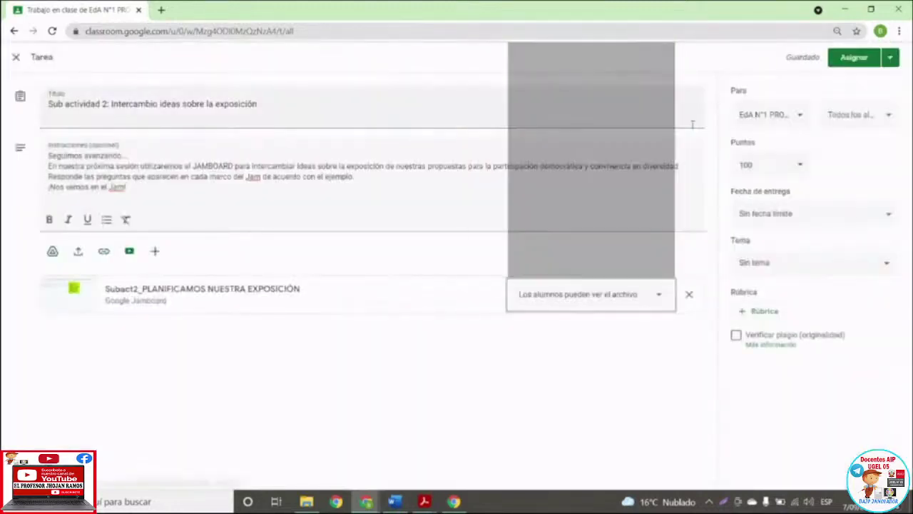
click(602, 304)
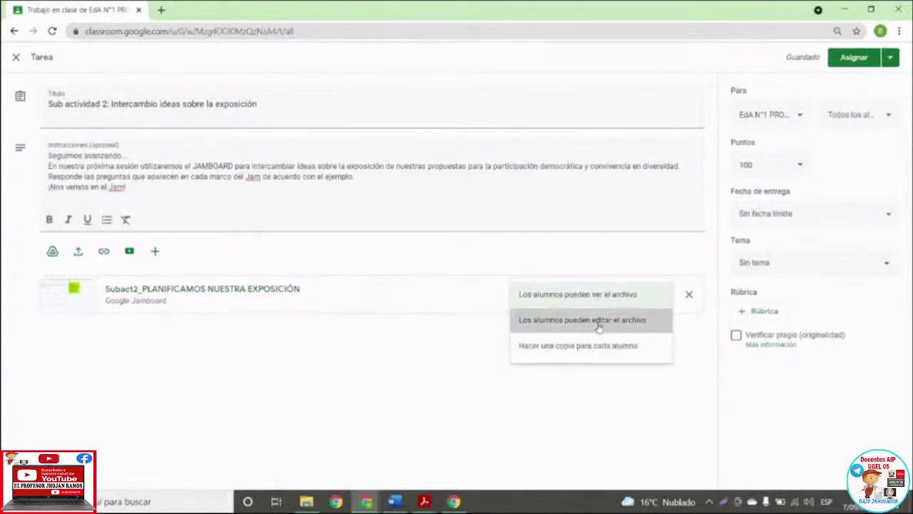
click(598, 320)
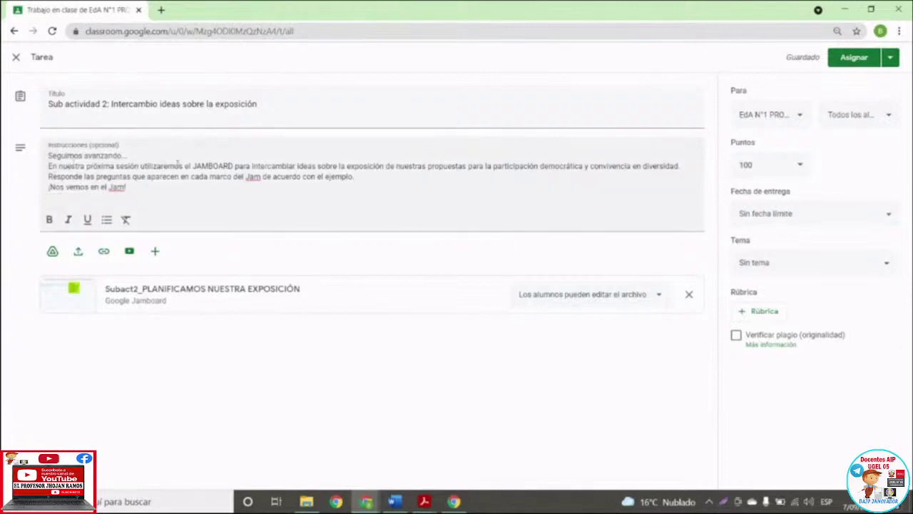
Make "Seguimos avanzando..." bold in the instructions and add blank lines after it and before "¡Nos vemos en el Jam!".
triple_click(118, 154)
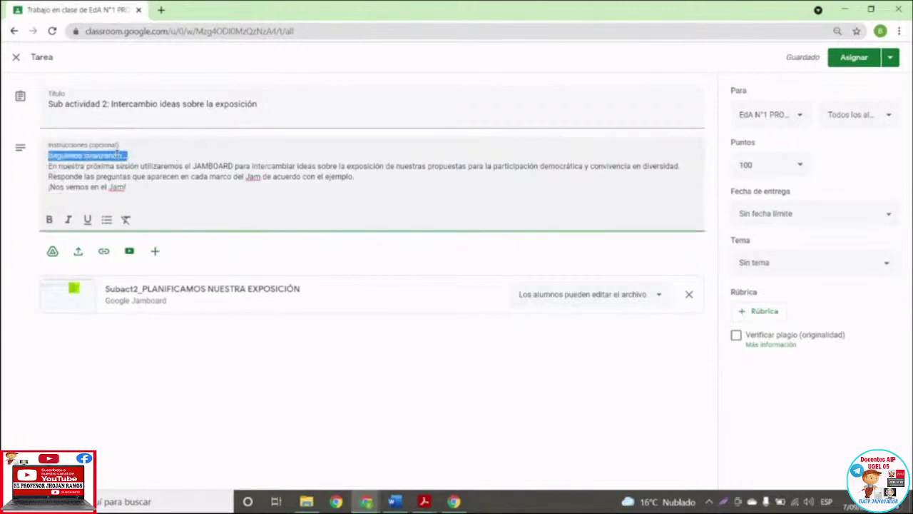
click(49, 219)
click(146, 158)
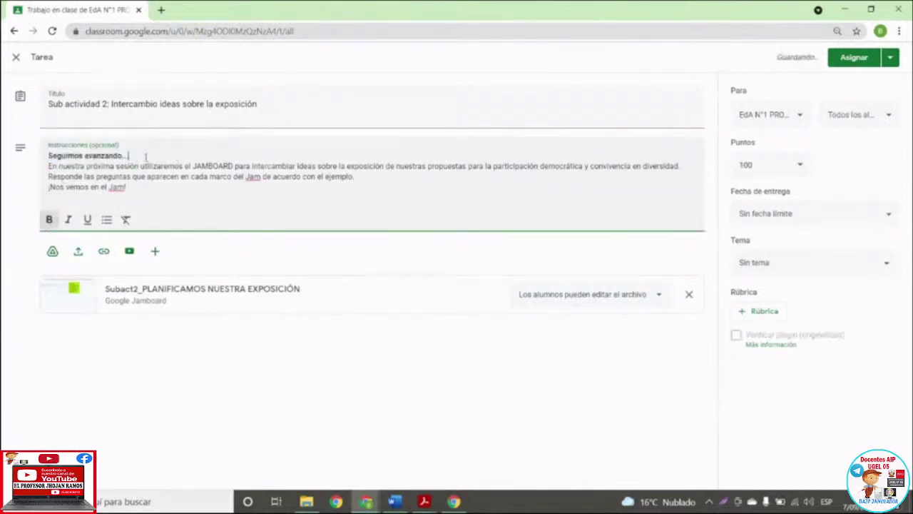
key(Return)
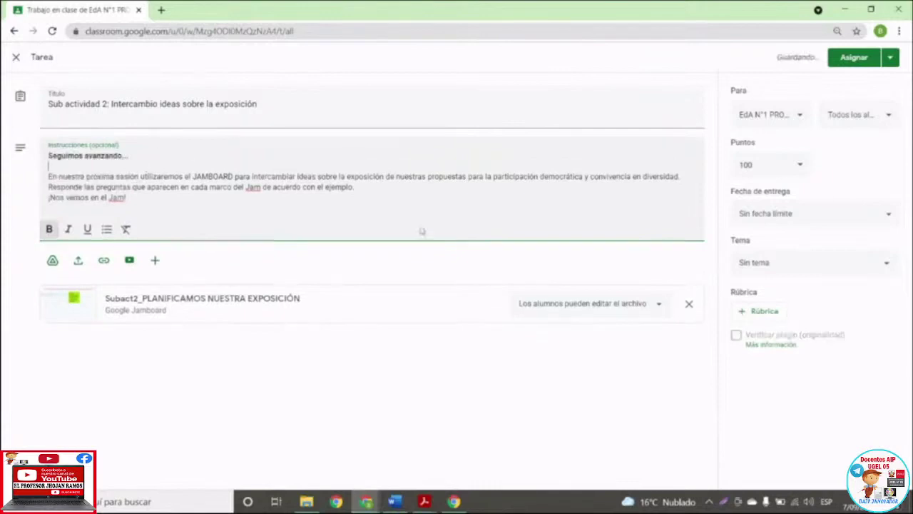
click(48, 199)
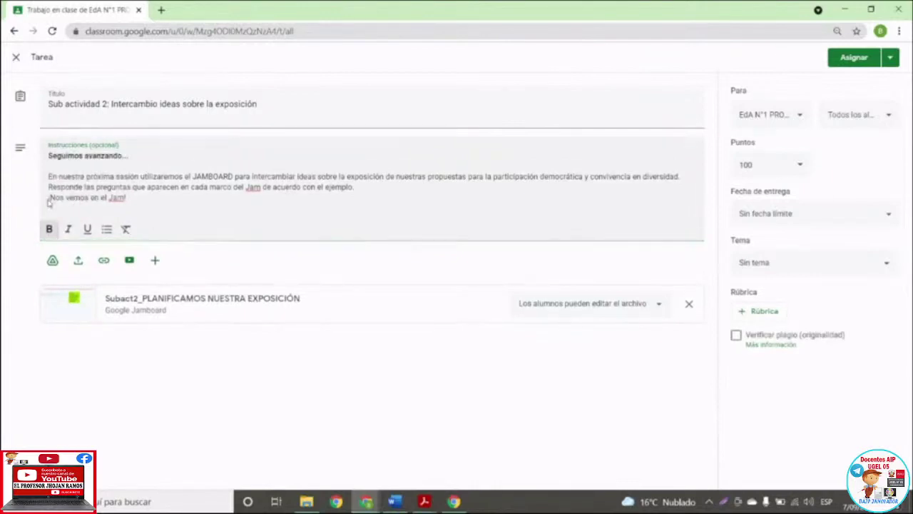
key(Return)
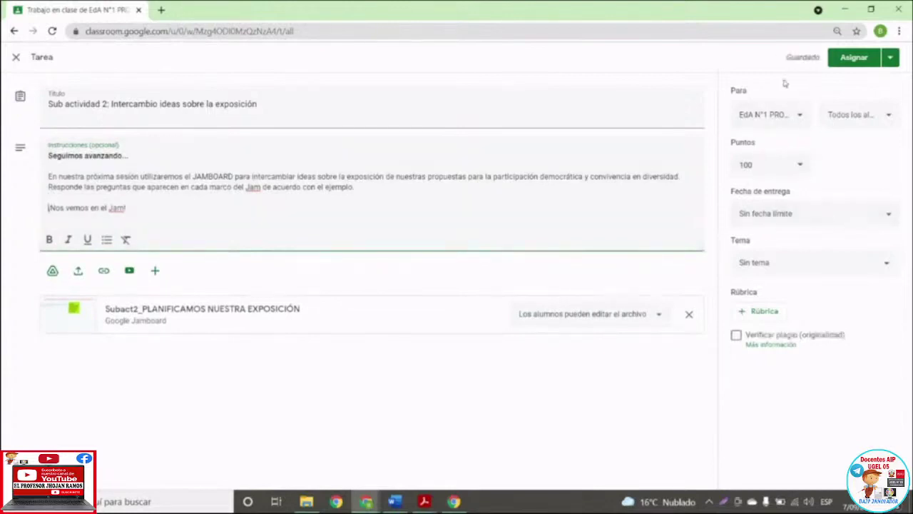
Assign the sub activity 2 task as "Sin calificar" under the topic "Act14 - Presentamos y difundimos nuestra...".
click(799, 167)
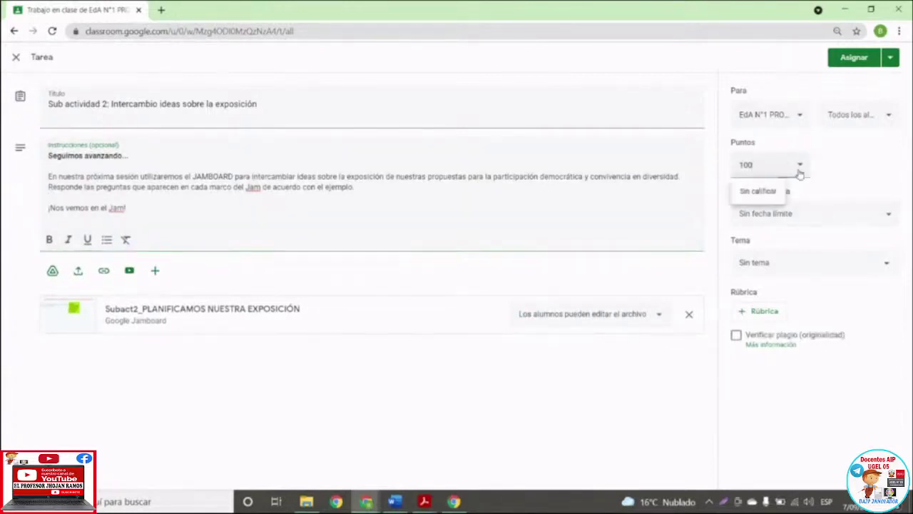
click(757, 191)
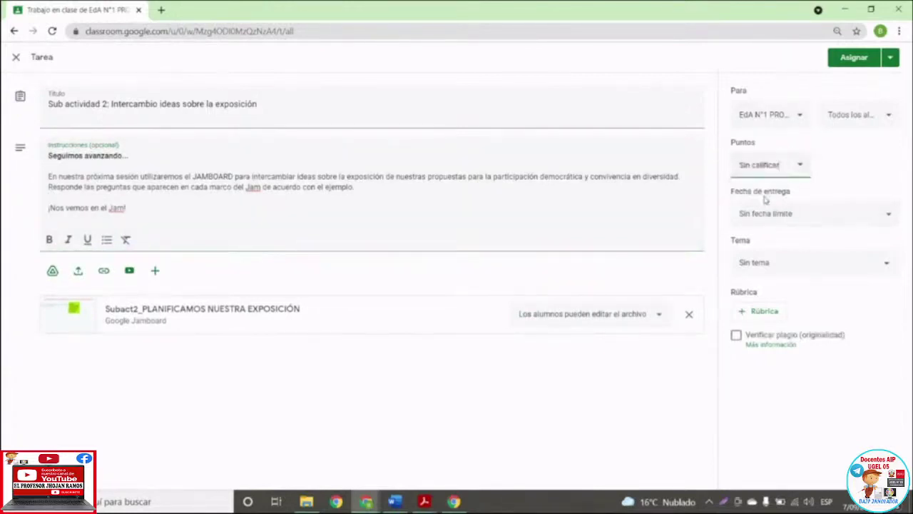
click(775, 271)
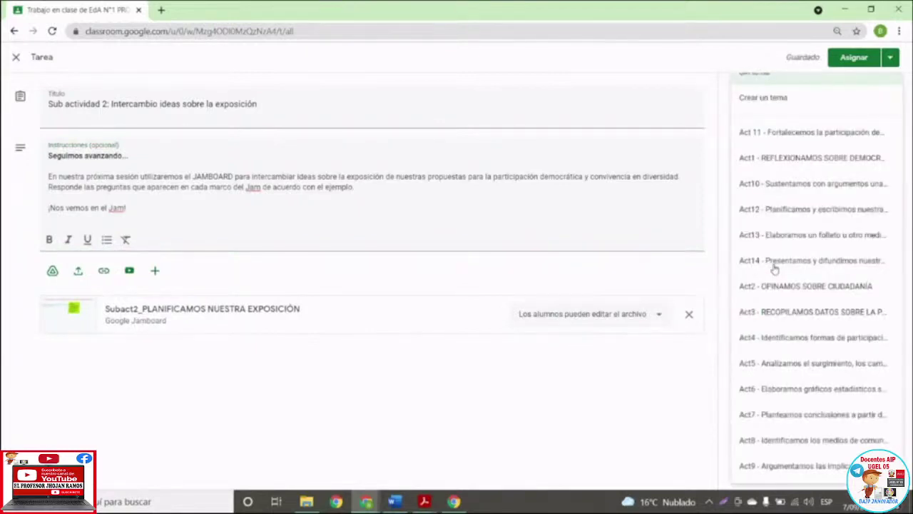
click(775, 262)
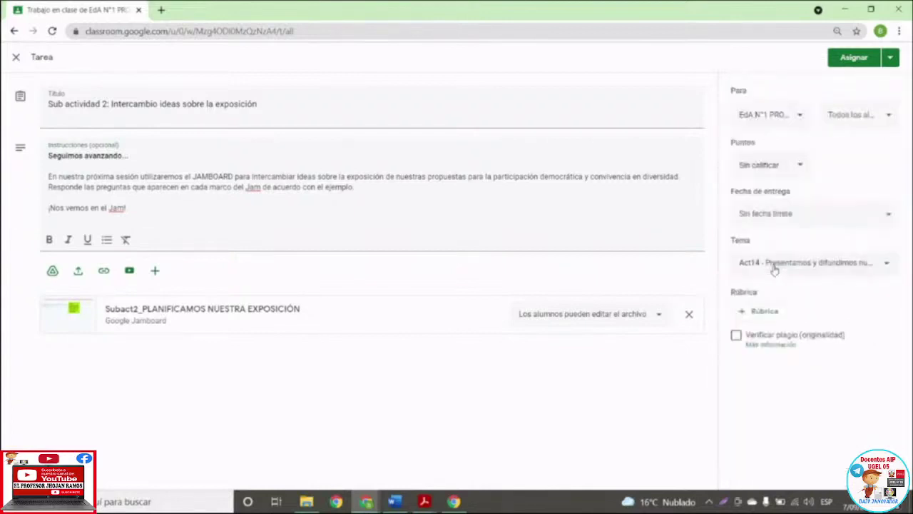
click(856, 58)
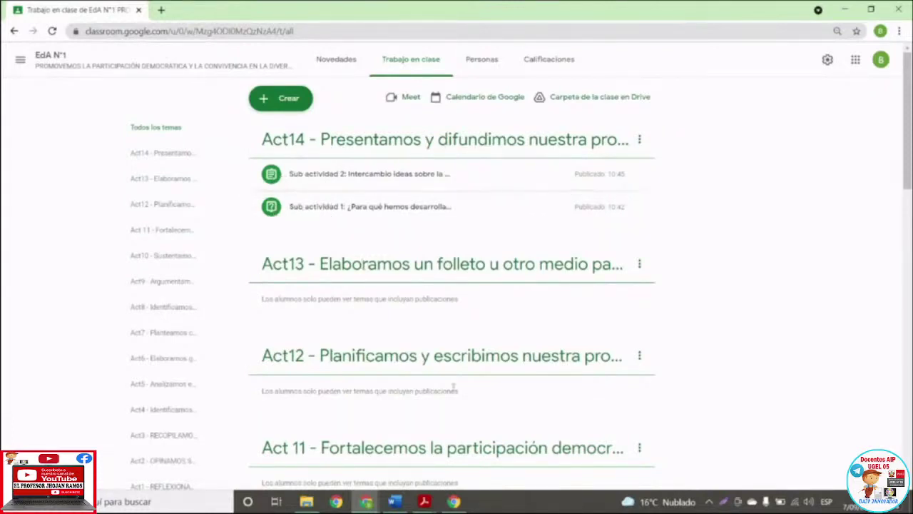
Check the sub activity 3 text in the Word document and start a new "Material" post in the classroom.
click(394, 501)
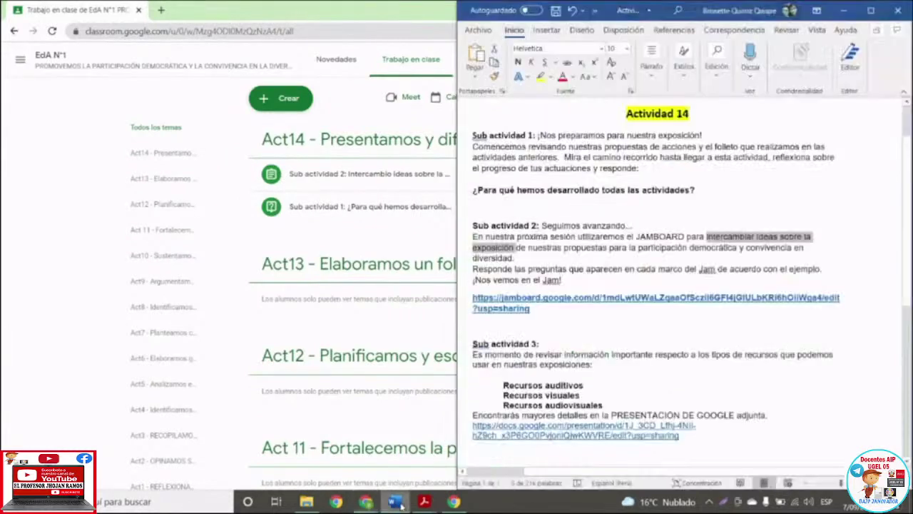
scroll(630, 354, down, 2)
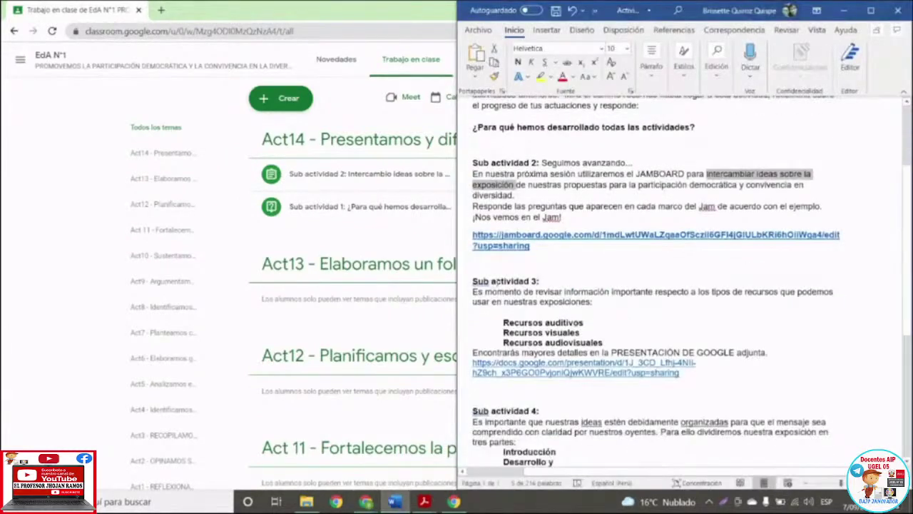
click(280, 98)
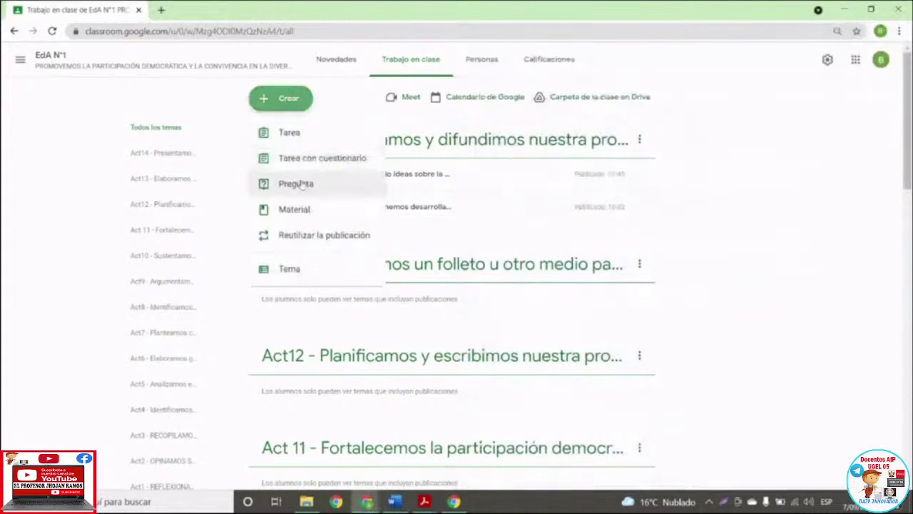
click(302, 209)
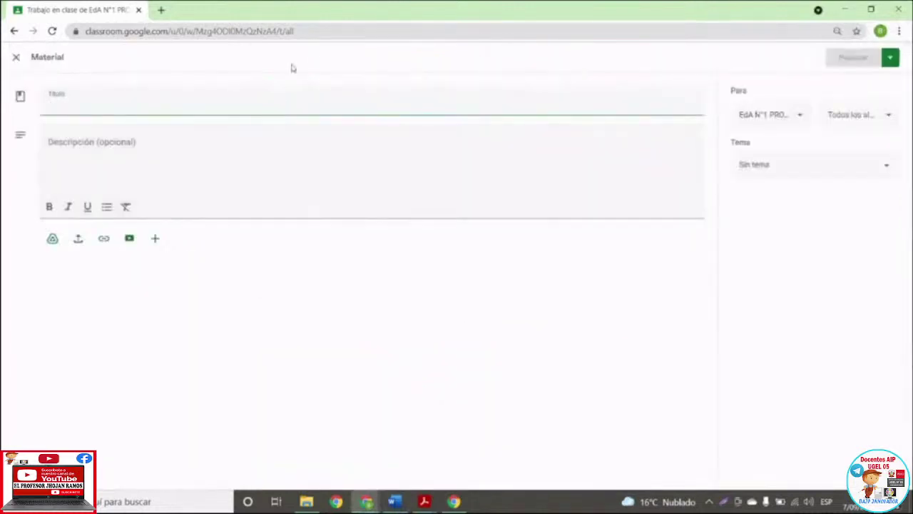
Place the classroom beside the Word document and copy the sub activity 3 text, without its heading and link, into the material's description.
drag(336, 10, 3, 14)
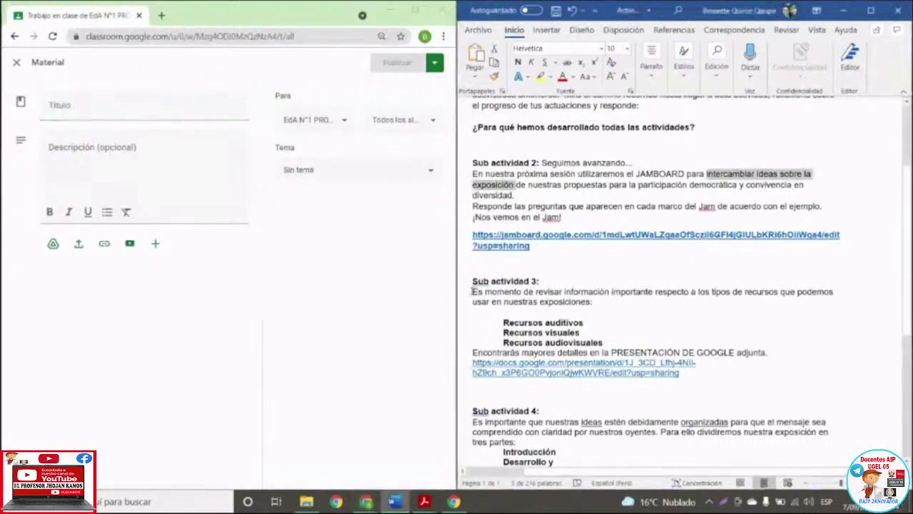
drag(472, 292, 787, 355)
right_click(561, 305)
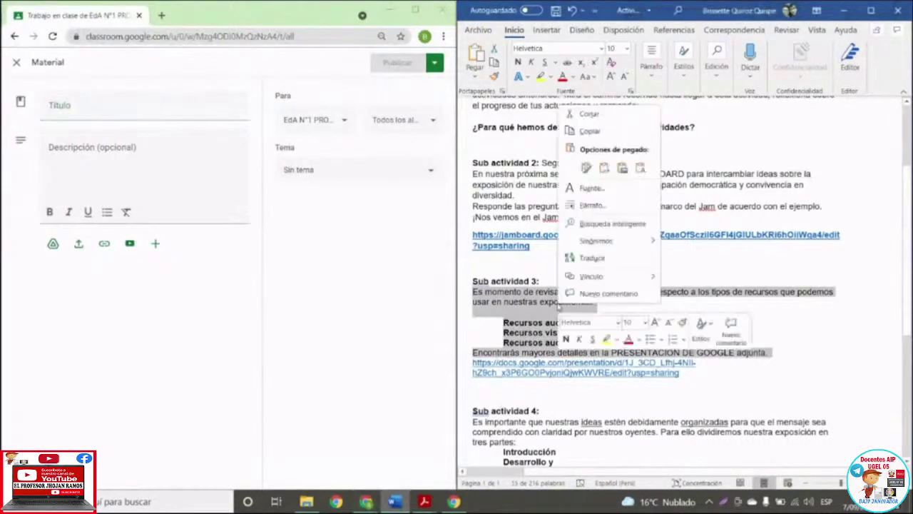
click(605, 132)
click(107, 157)
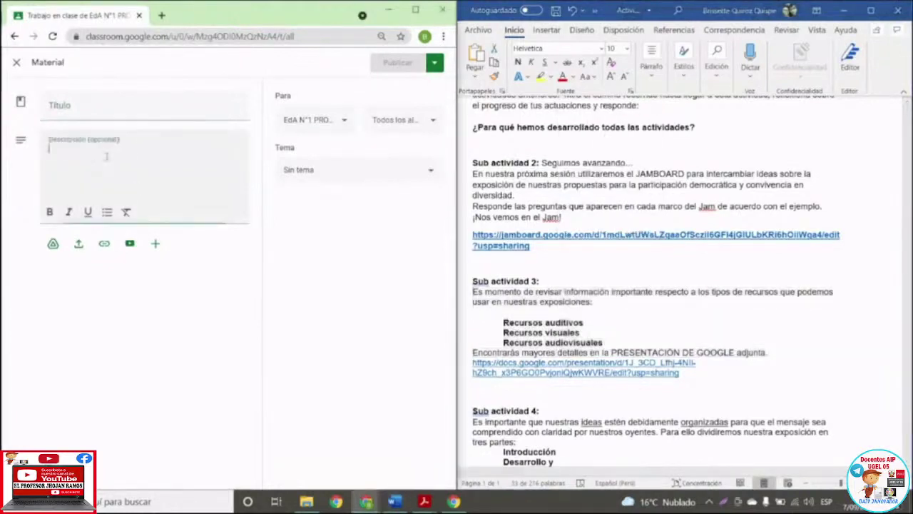
right_click(107, 158)
click(150, 254)
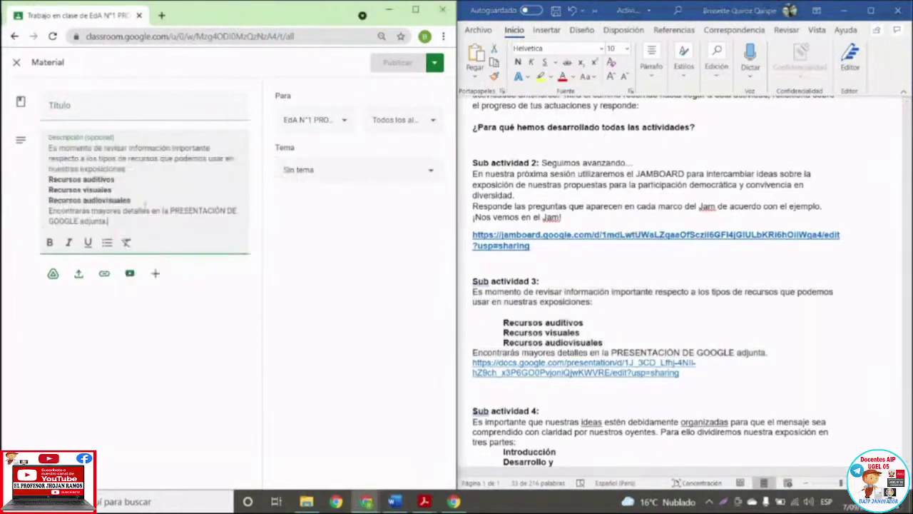
Format the lines "Recursos auditivos", "Recursos visuales" and "Recursos audiovisuales" in the description as a bulleted list.
drag(131, 201, 48, 179)
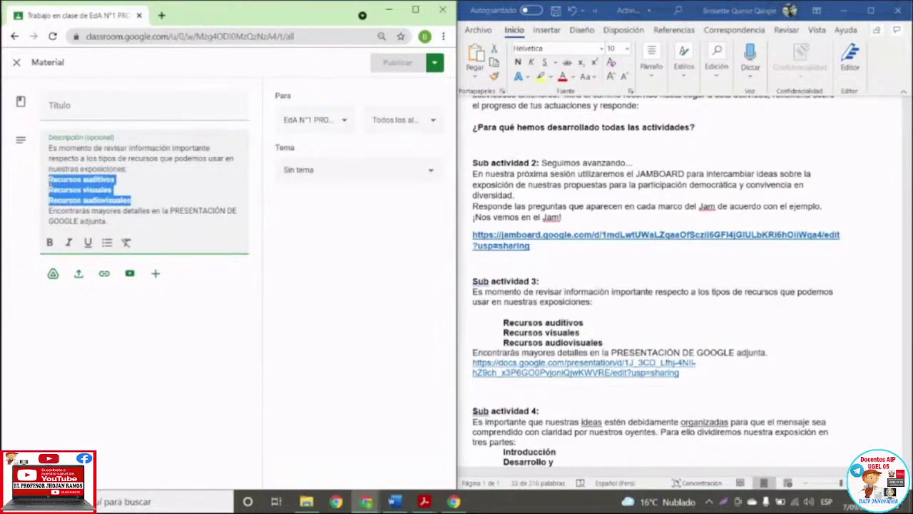
click(106, 243)
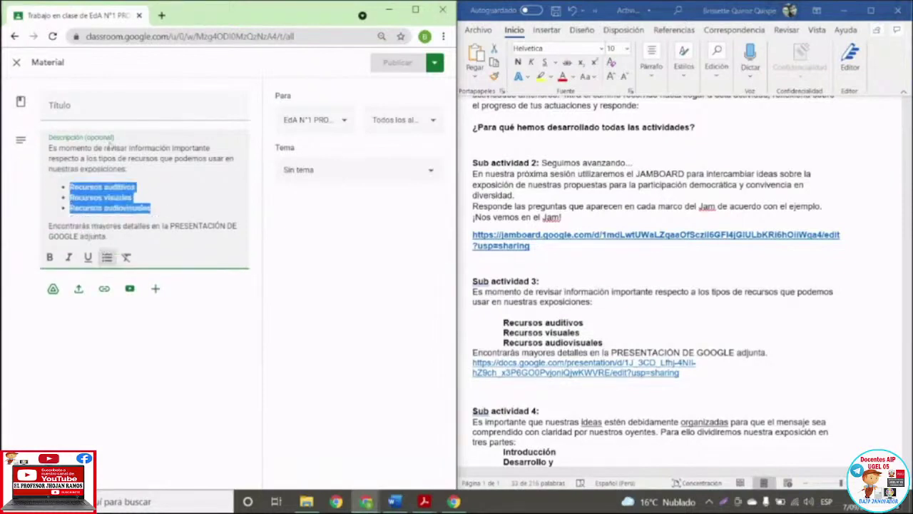
click(215, 151)
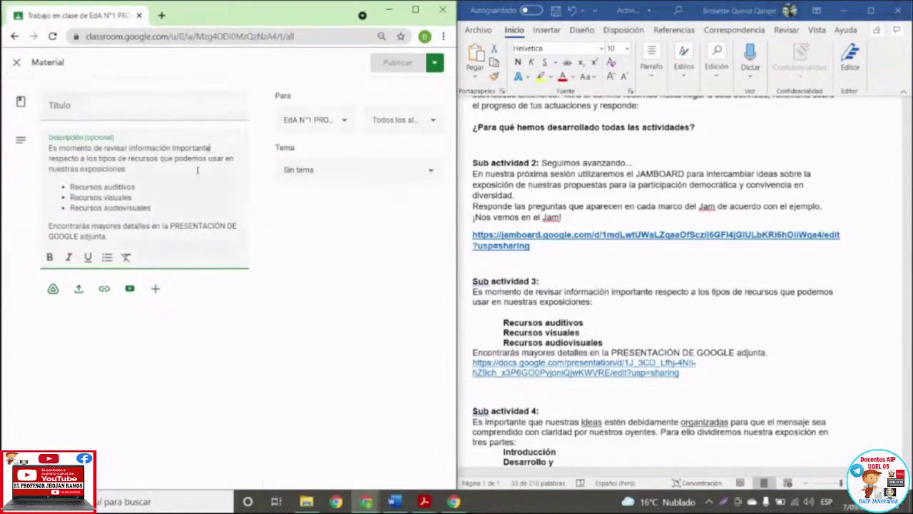
Title the material "Sub actividad 3: Presentación sobre los tipos de recursos", copying the heading from the Word document.
triple_click(523, 282)
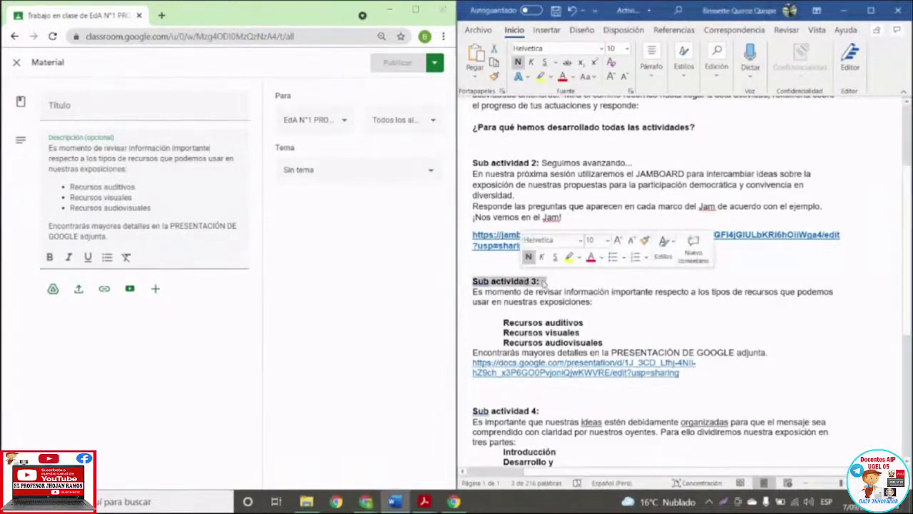
right_click(544, 282)
click(576, 309)
click(141, 108)
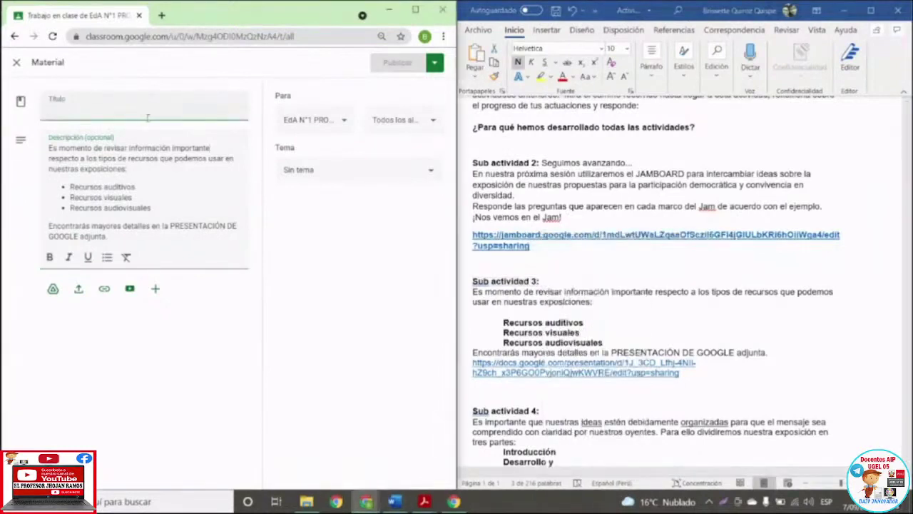
key(ctrl+v)
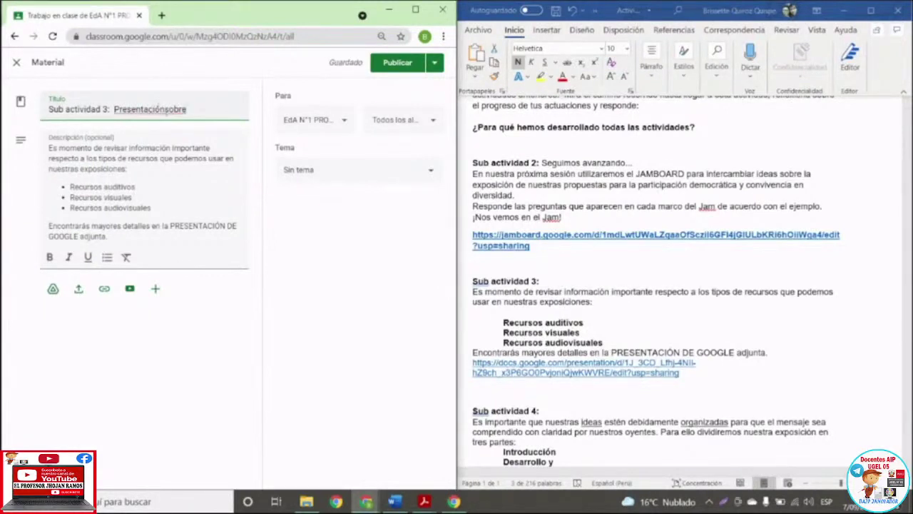
text(sobre)
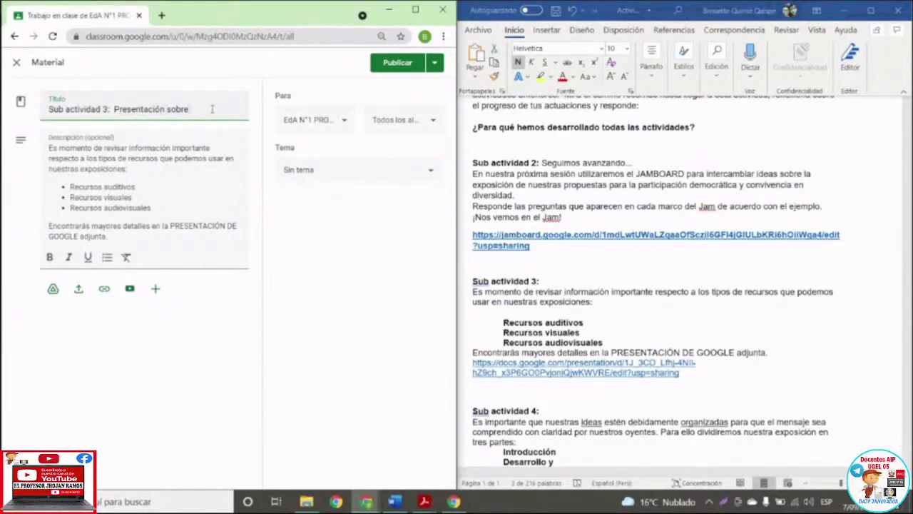
text( los tipos de recursos)
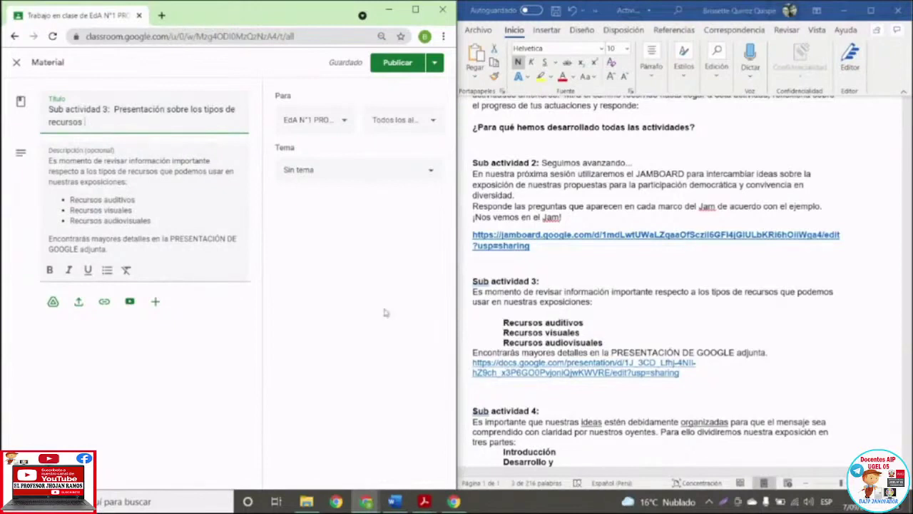
Attach the Google Slides file "Subact 3_RECURSOS EN LAS EXPOSICIONES" from Google Drive to the material.
click(53, 301)
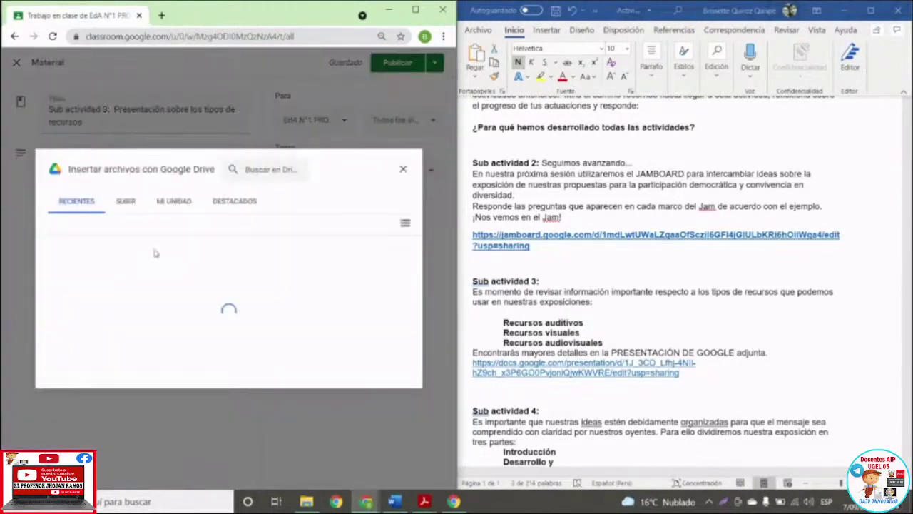
click(415, 12)
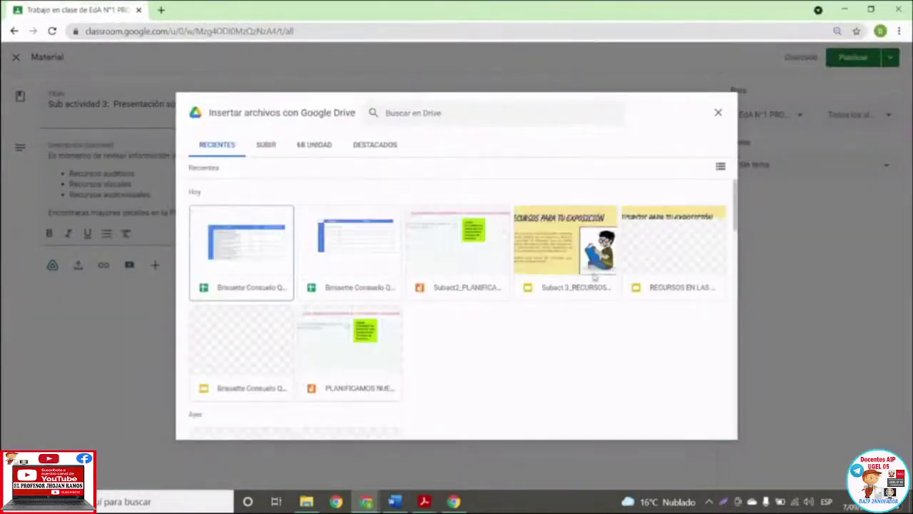
click(580, 252)
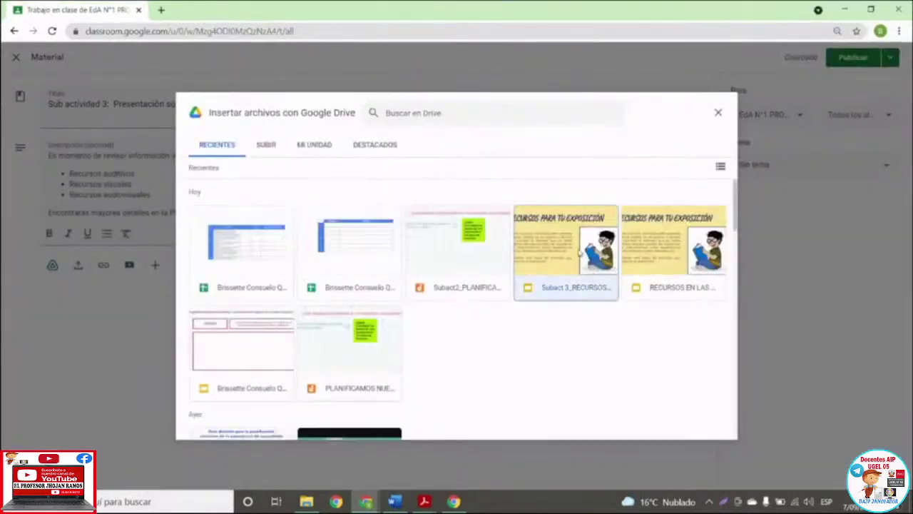
double_click(579, 252)
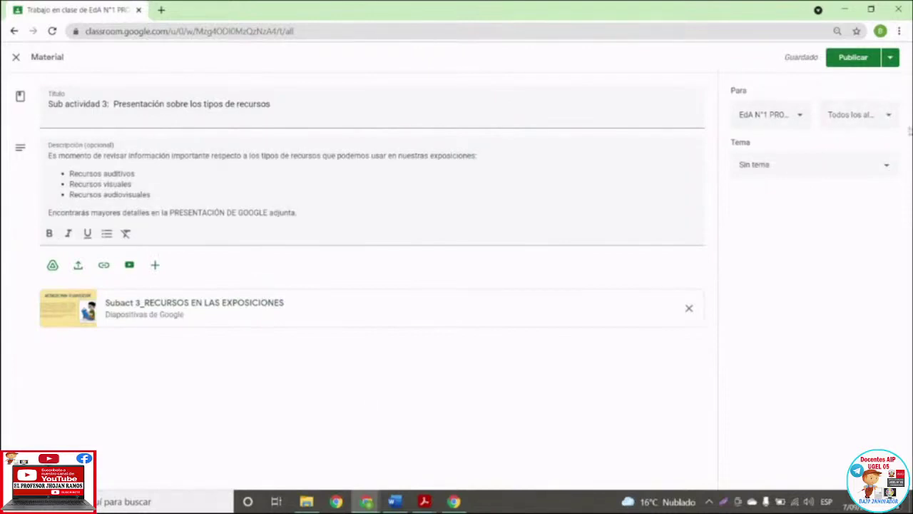
Assign the material to the topic "Act14 - Difundimos nuestra propuesta de..." and publish it.
click(826, 173)
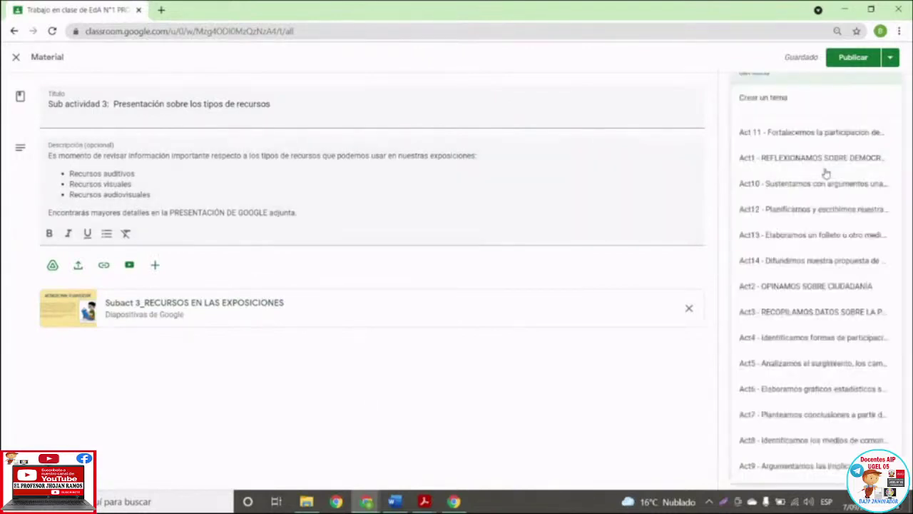
click(791, 264)
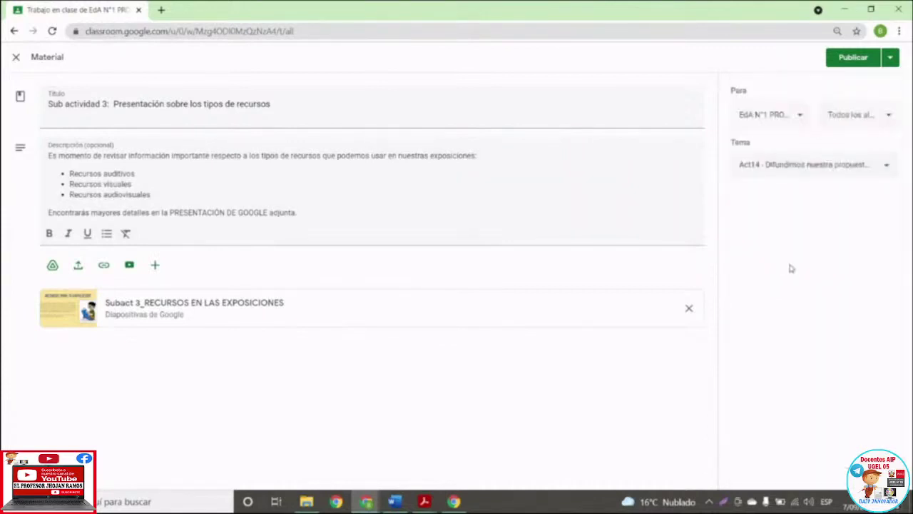
click(800, 170)
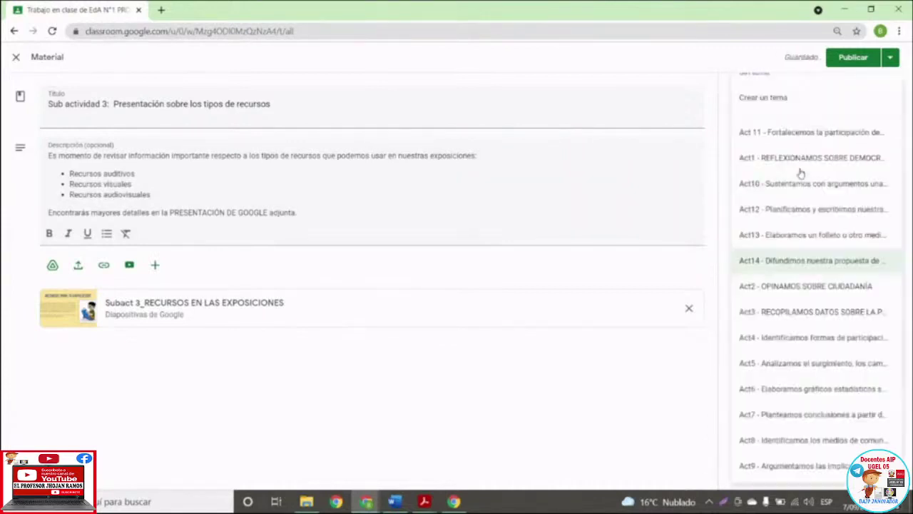
click(784, 264)
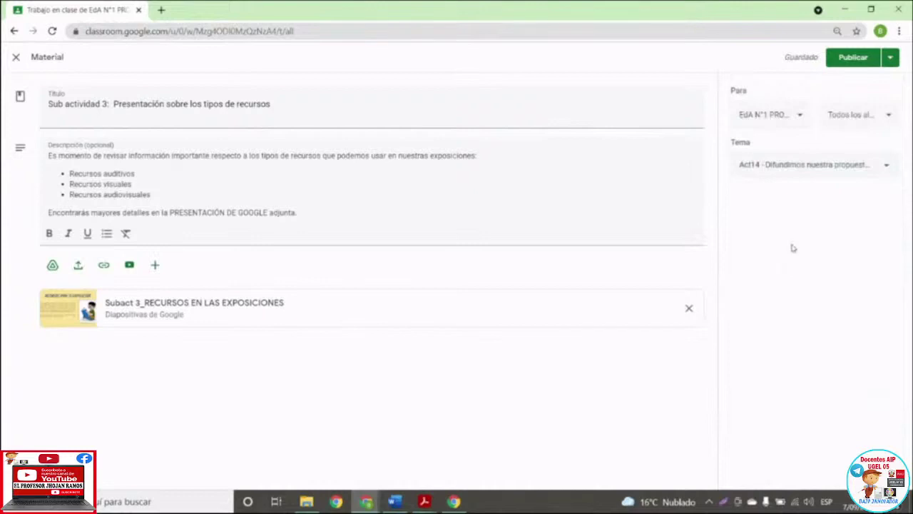
click(855, 60)
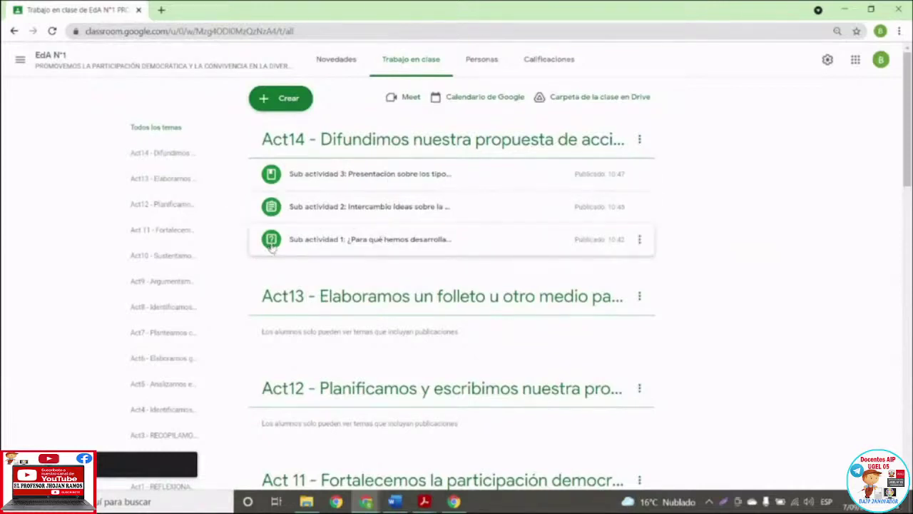
key(ctrl+plus)
key(ctrl+plus)
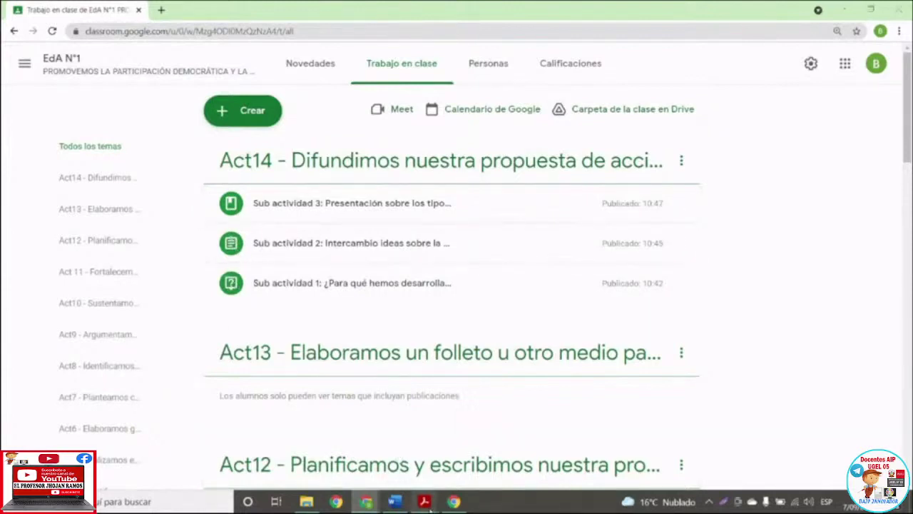
Switch to the activity 14 PDF in Adobe Acrobat Reader and review its opening question and the exposition planning section.
mouse_move(424, 502)
click(483, 467)
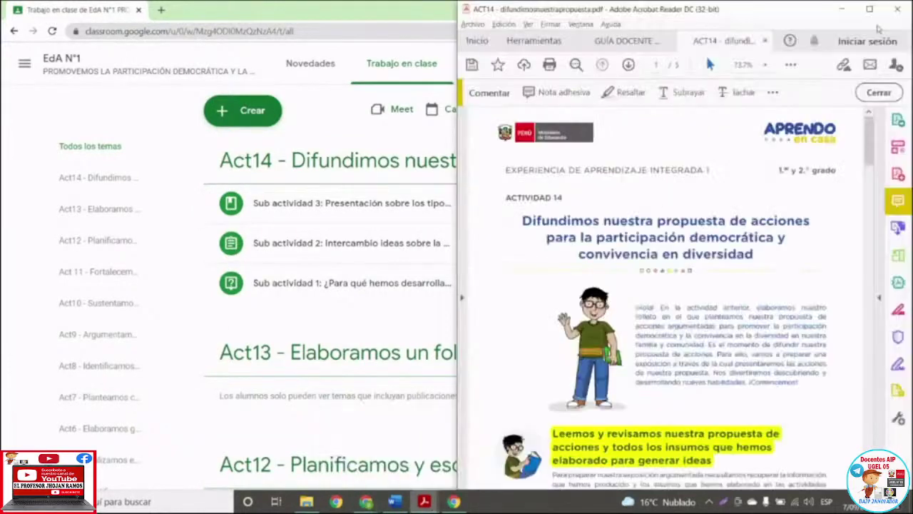
click(869, 10)
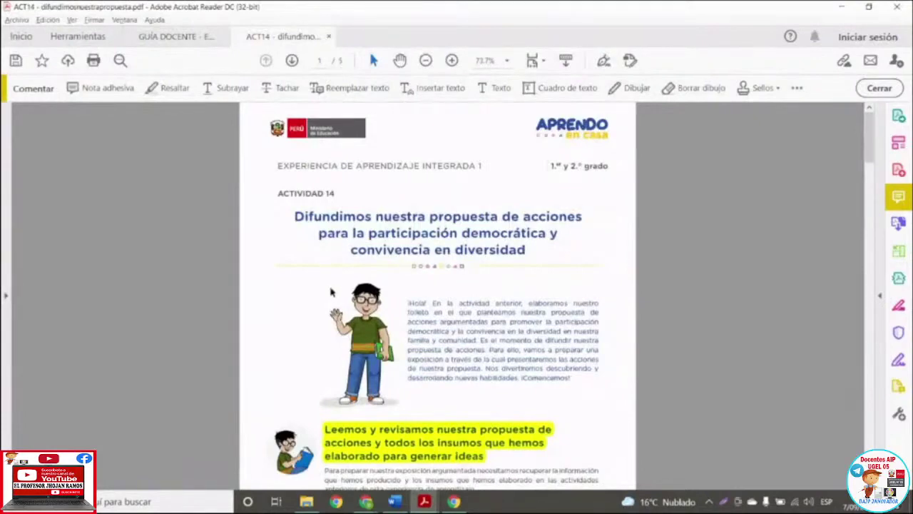
scroll(382, 347, down, 5)
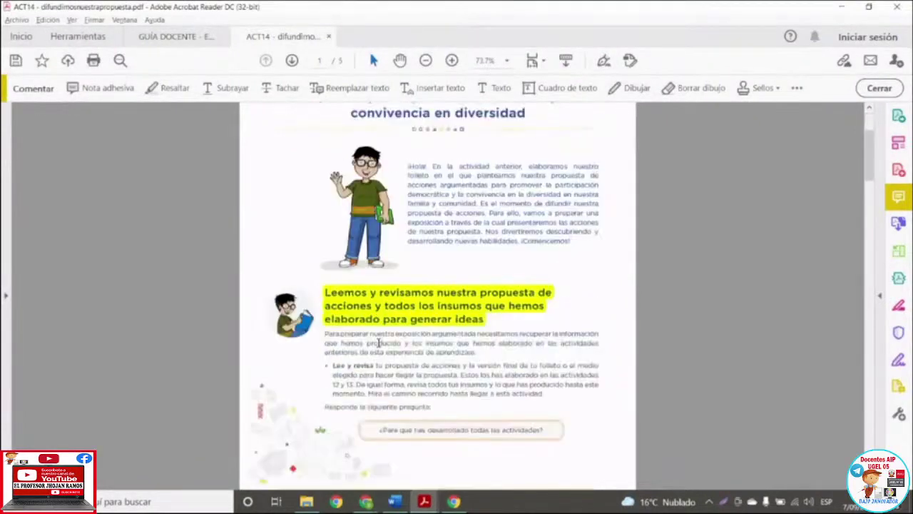
scroll(382, 347, down, 1)
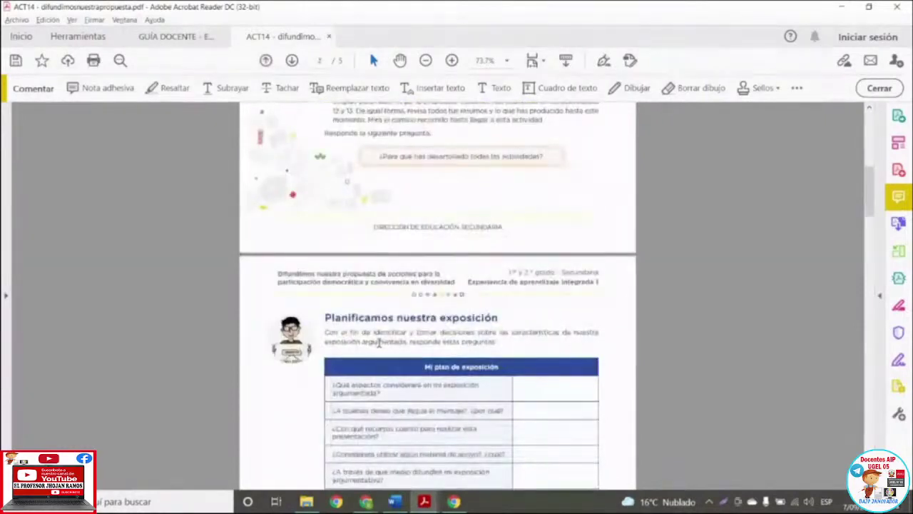
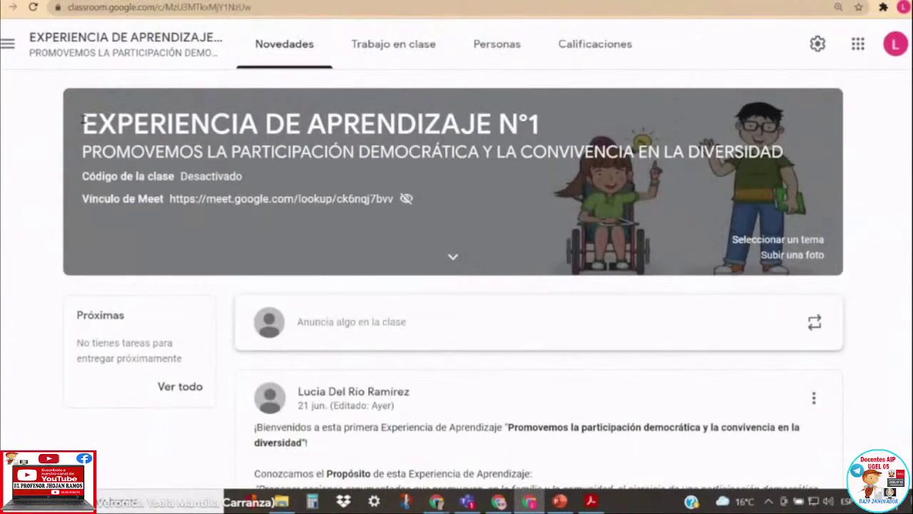
Review the class "EXPERIENCIA DE APRENDIZAJE N°1" in Google Classroom: its header, welcome announcement, and the activity 14 announcement with its attachments and comments.
drag(84, 121, 538, 126)
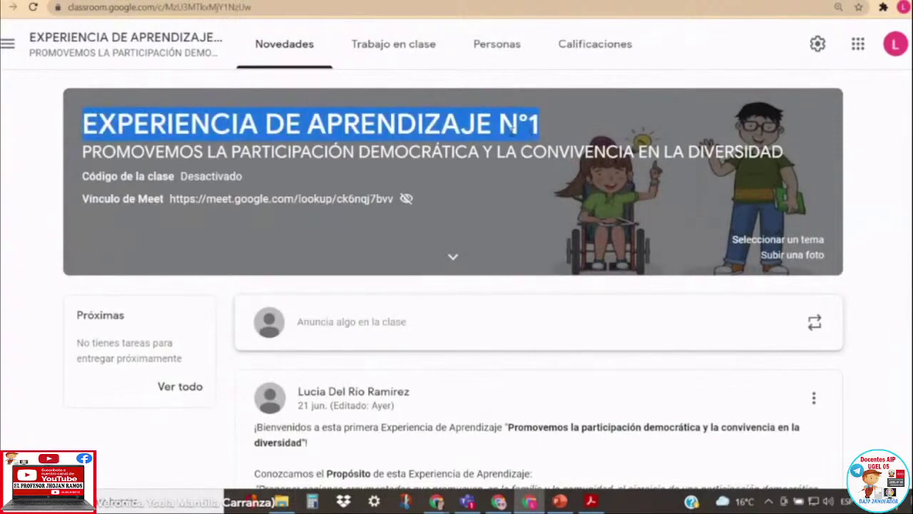
click(437, 179)
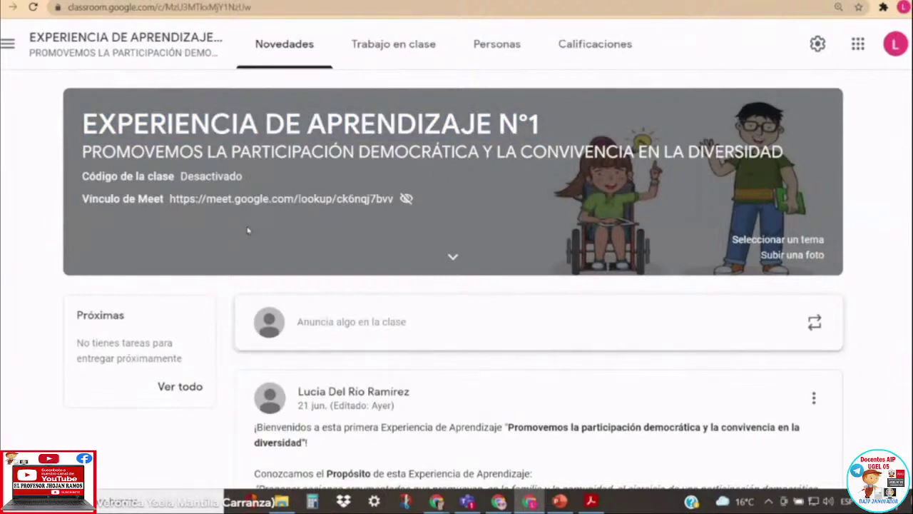
scroll(248, 230, down, 3)
scroll(248, 231, down, 1)
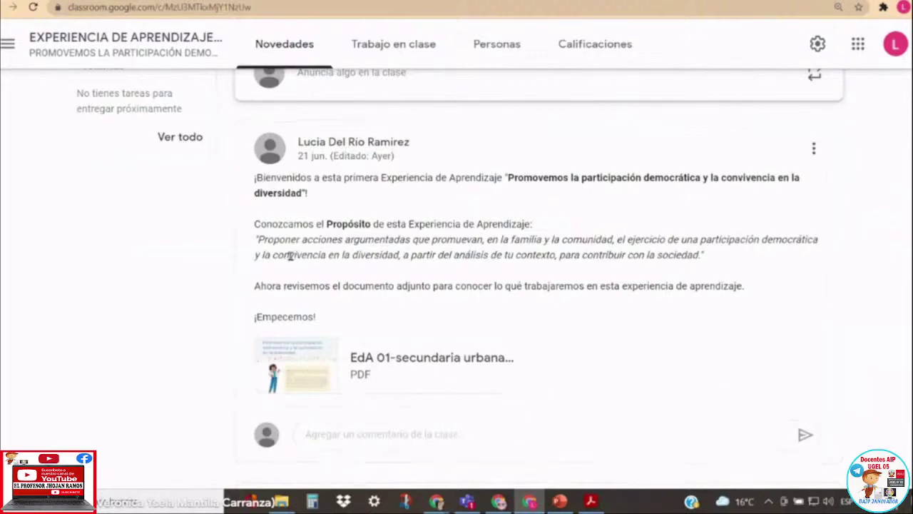
scroll(355, 236, down, 1)
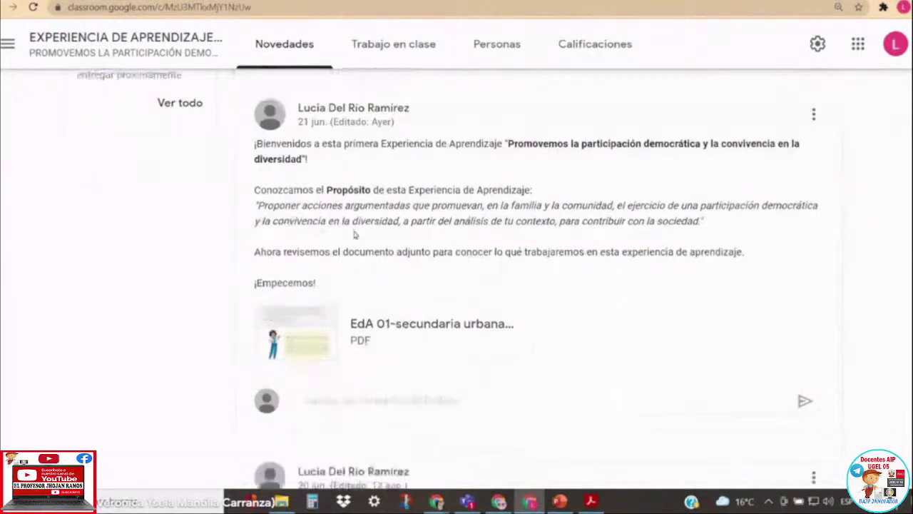
scroll(354, 239, down, 2)
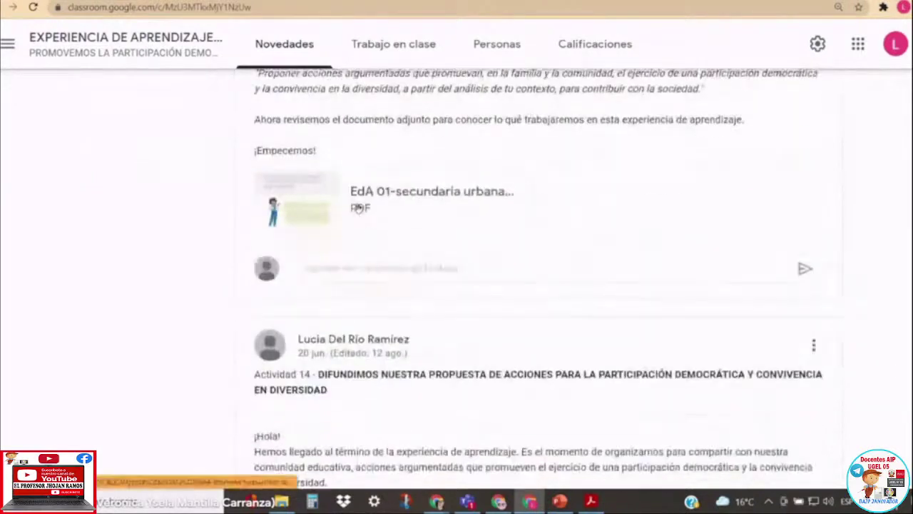
scroll(450, 239, down, 2)
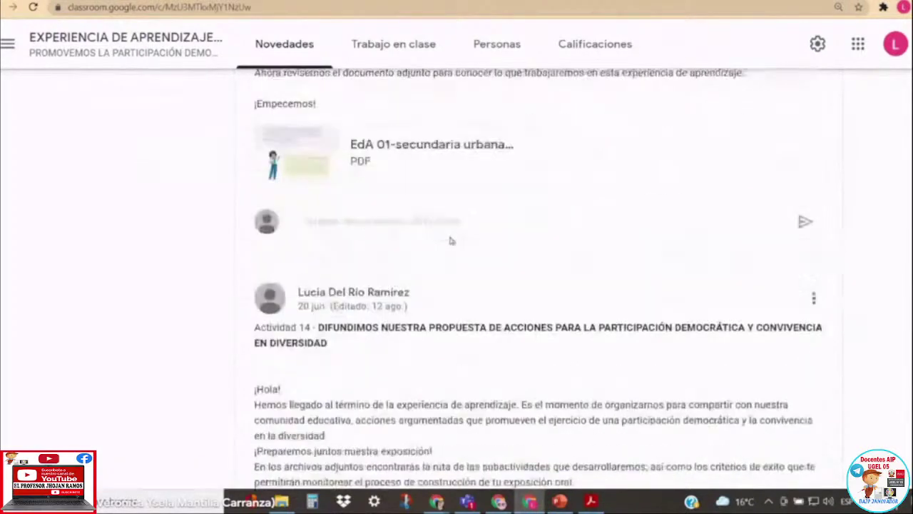
scroll(449, 241, down, 1)
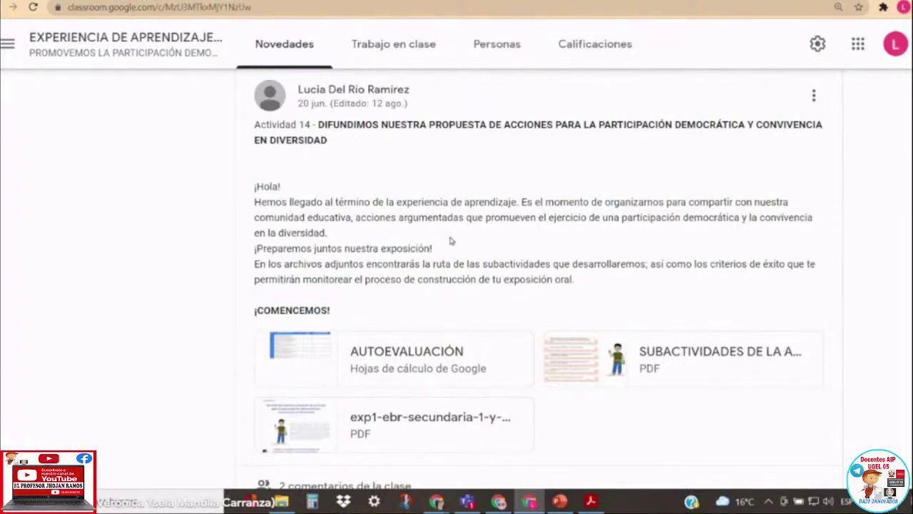
scroll(451, 241, down, 1)
scroll(451, 242, down, 3)
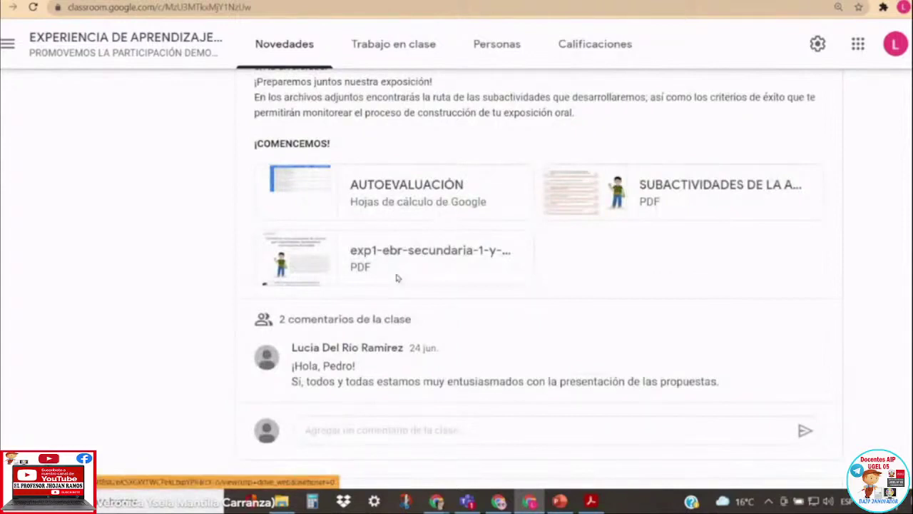
View the activity 14 announcement's attached PDFs, the activity guide and "SUBACTIVIDADES DE LA ACTIVIDAD N°14.pdf", and return to the announcement.
click(397, 279)
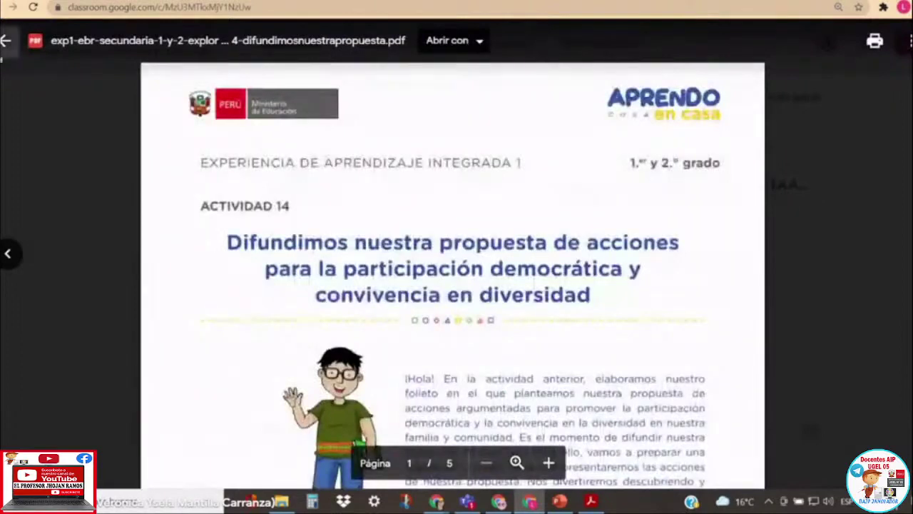
click(5, 41)
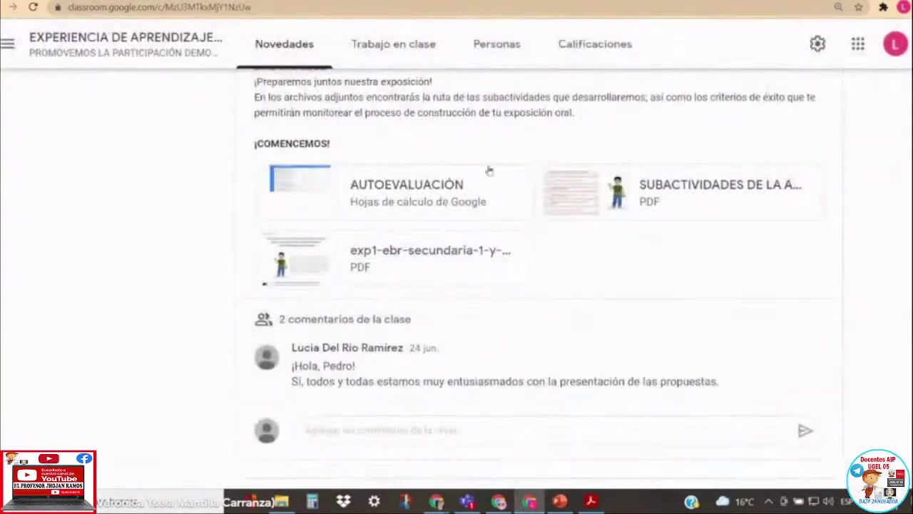
click(654, 185)
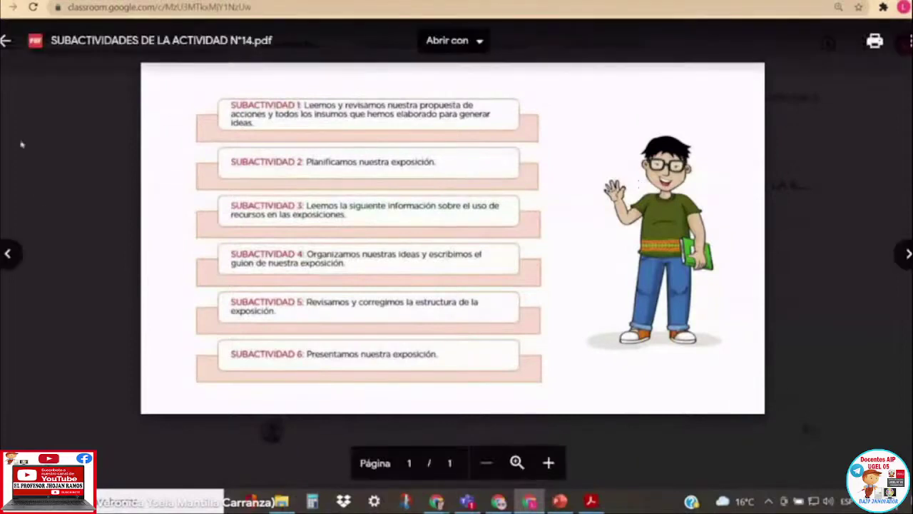
click(6, 40)
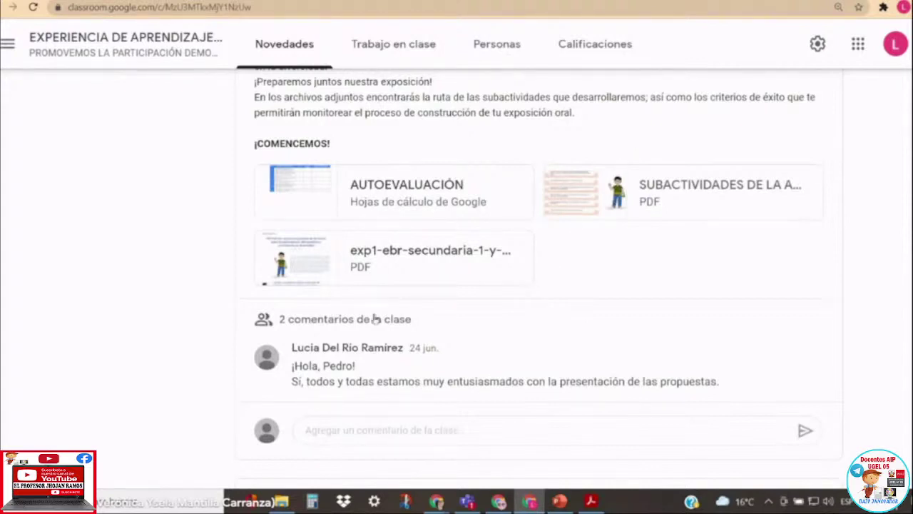
Review the class's classwork: its topic list and the sub-activities under "act14 - Difundimos nuestras propuestas".
click(394, 45)
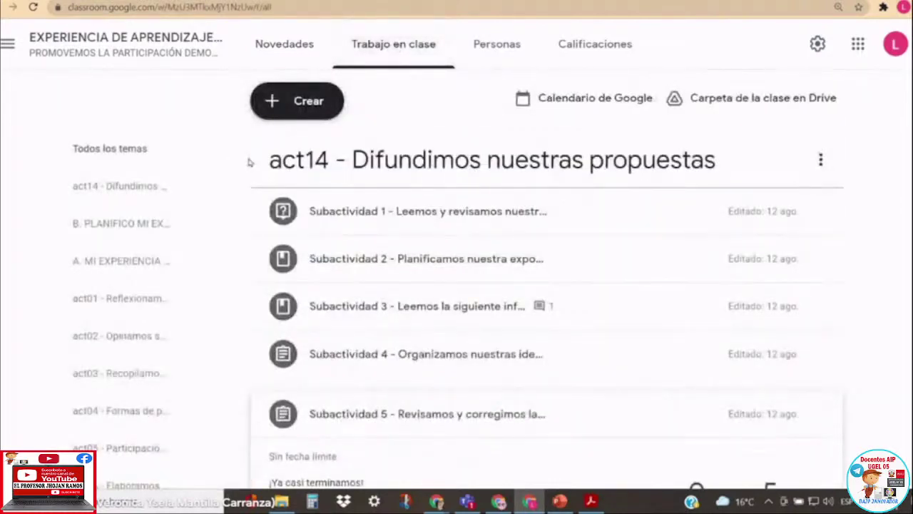
scroll(170, 202, down, 3)
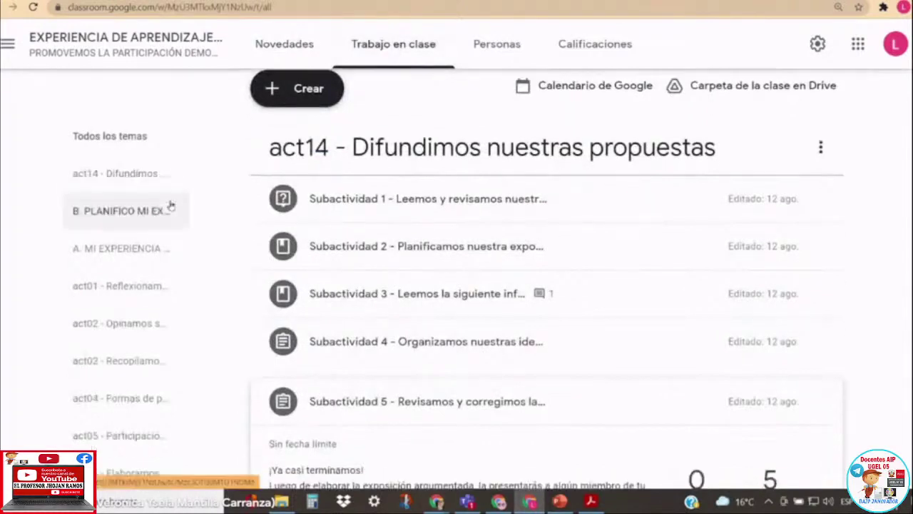
scroll(130, 242, down, 3)
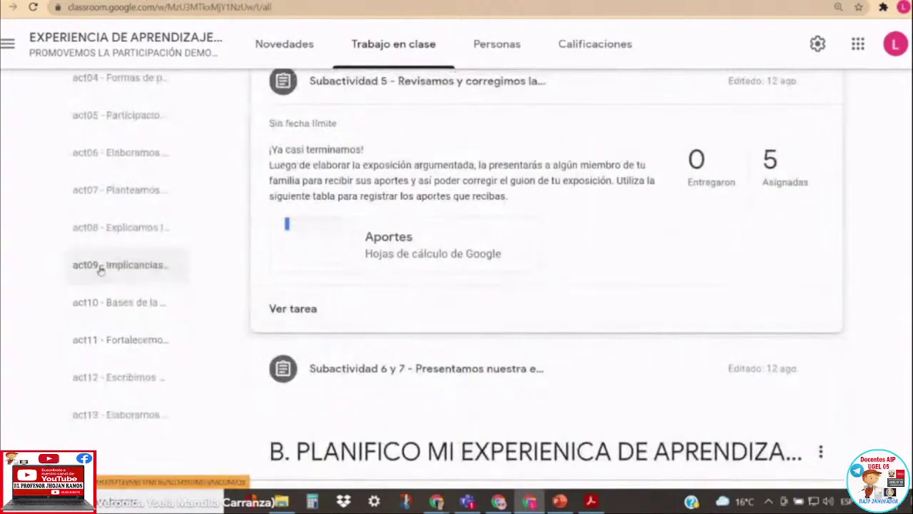
scroll(93, 235, up, 4)
scroll(145, 235, up, 2)
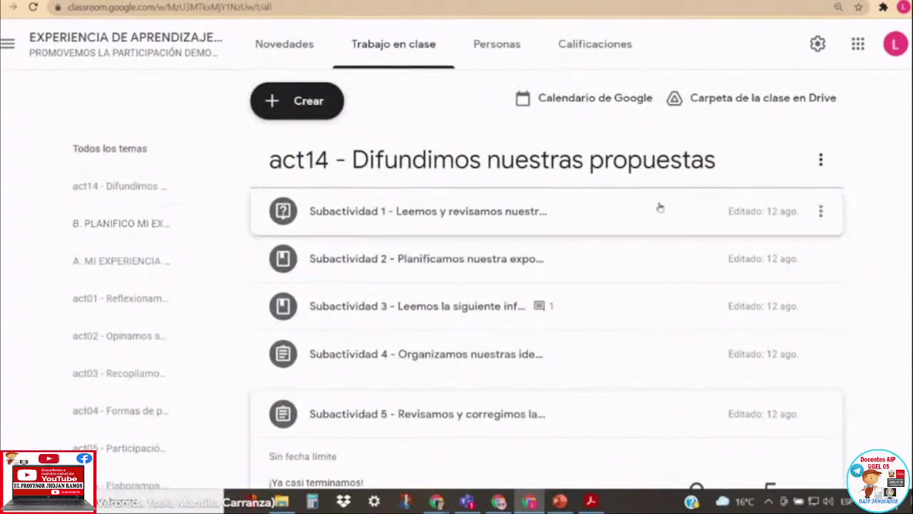
scroll(887, 162, down, 1)
scroll(887, 161, up, 1)
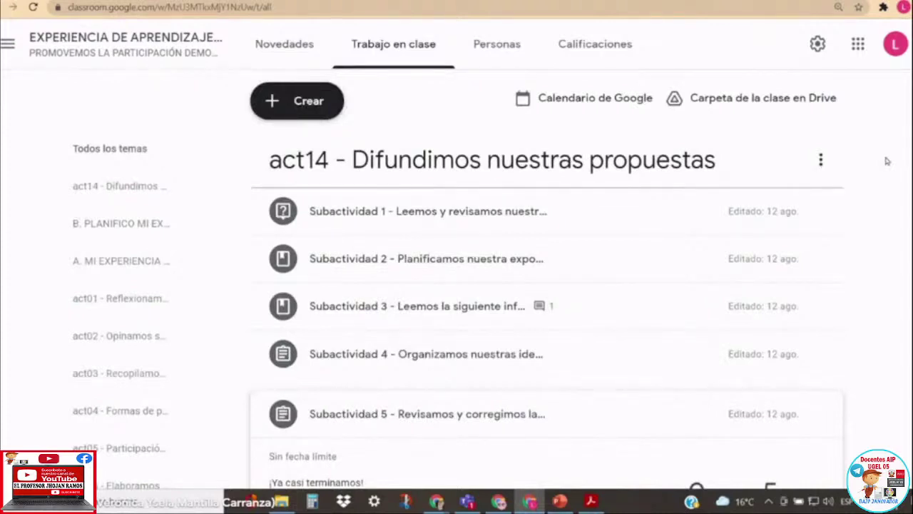
Revisit the class announcements, and expand the Subactividad 1 question and the Subactividad 2 material in classwork to read their instructions.
click(289, 32)
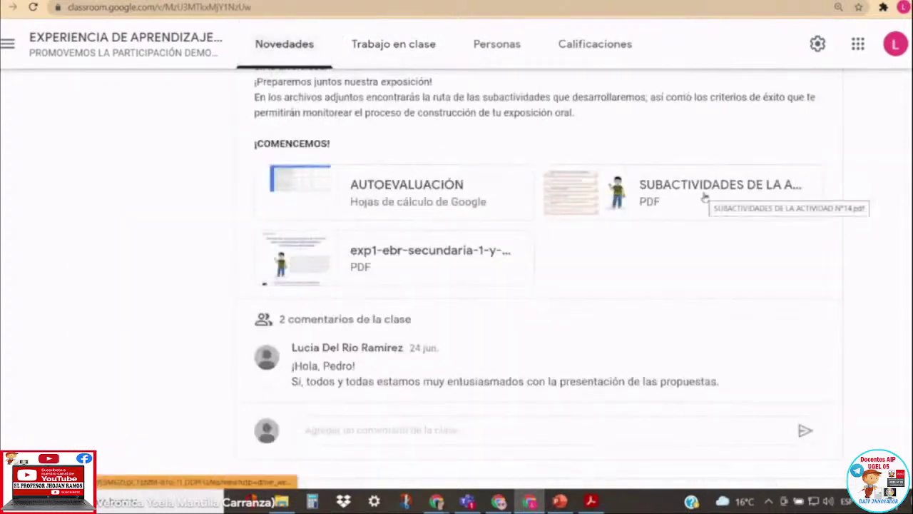
click(410, 56)
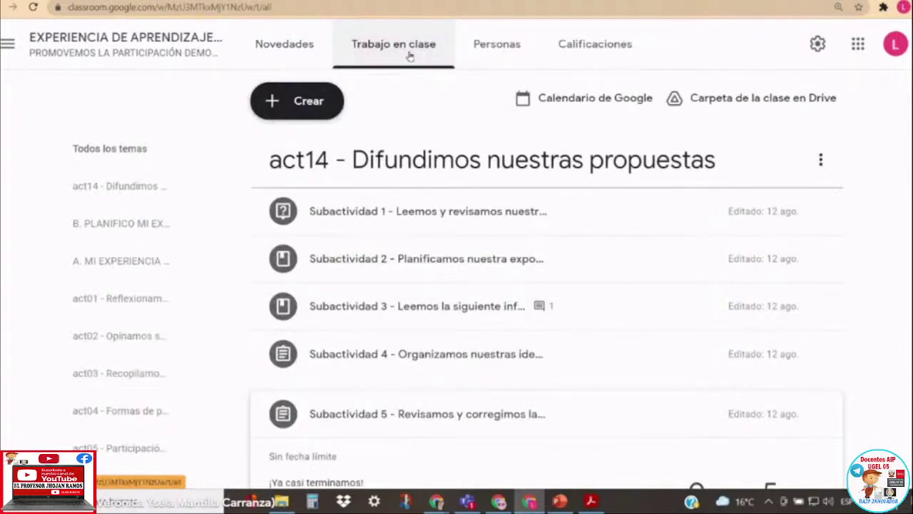
scroll(499, 150, down, 2)
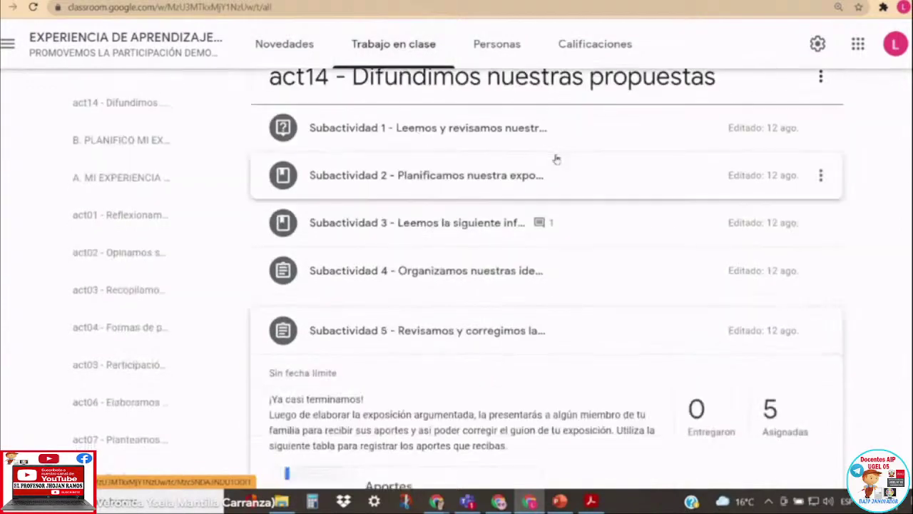
click(451, 136)
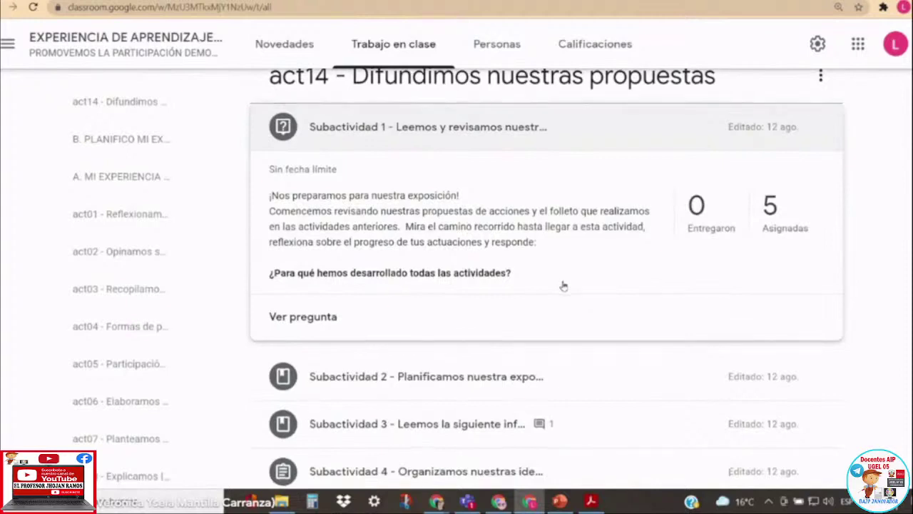
scroll(564, 286, down, 3)
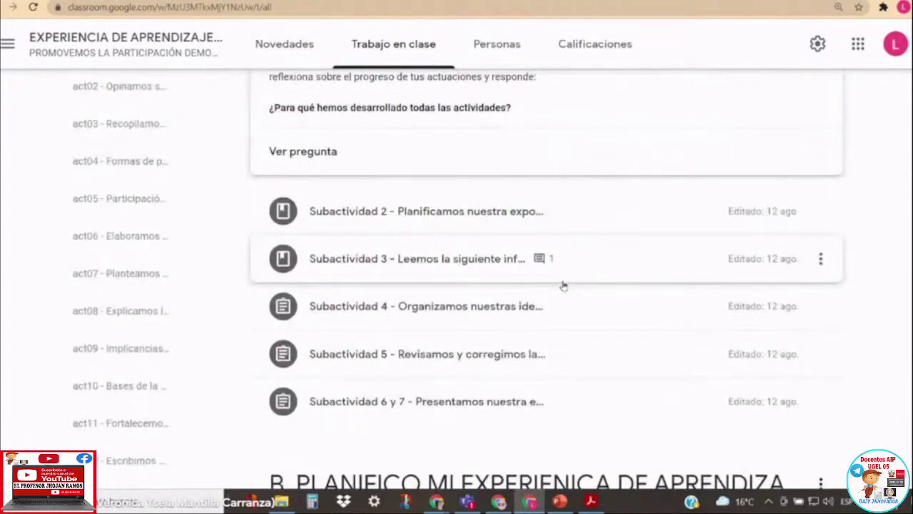
click(439, 208)
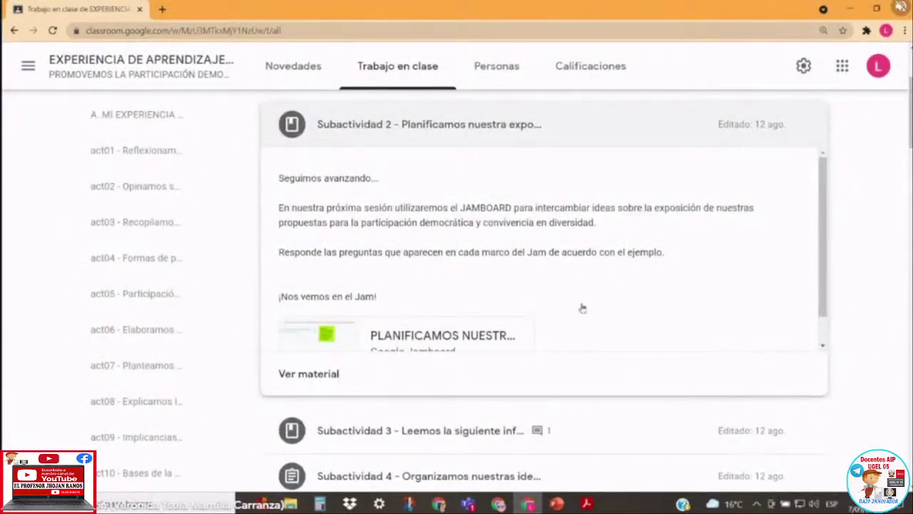
Expand the Subactividad 3 material and read through its description, attached presentation and class comment.
scroll(573, 309, down, 1)
scroll(387, 418, down, 1)
scroll(382, 417, down, 1)
click(418, 285)
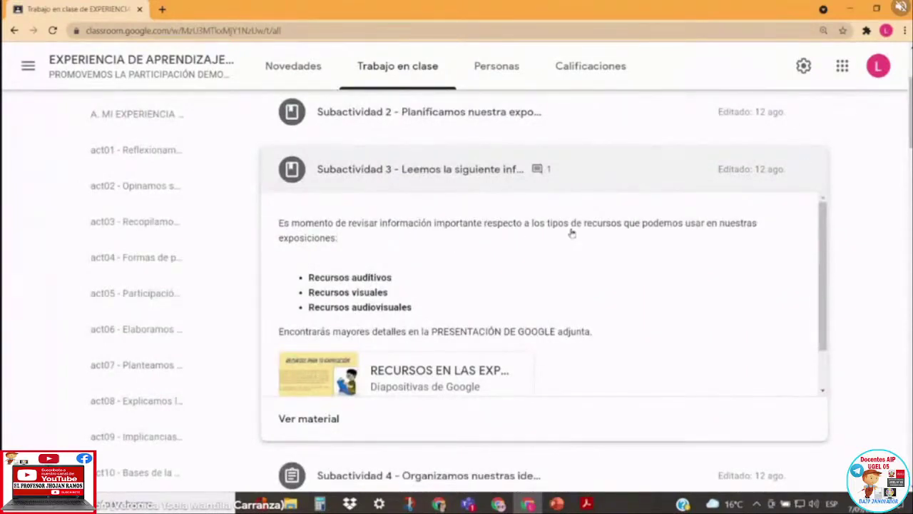
scroll(571, 233, down, 2)
scroll(571, 233, up, 2)
scroll(641, 252, down, 5)
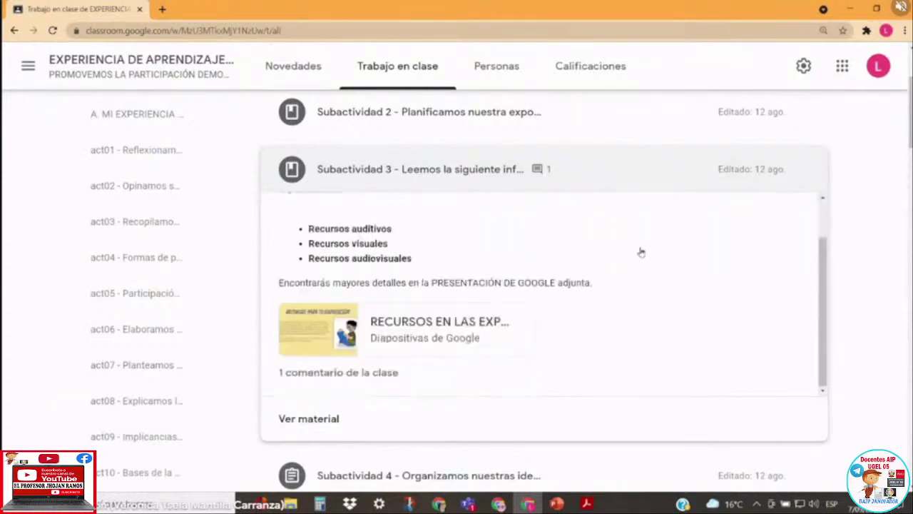
Open the Subactividad 3 presentation "RECURSOS EN LAS EXPOSICIONES" and look through its slides up to the last one.
click(302, 253)
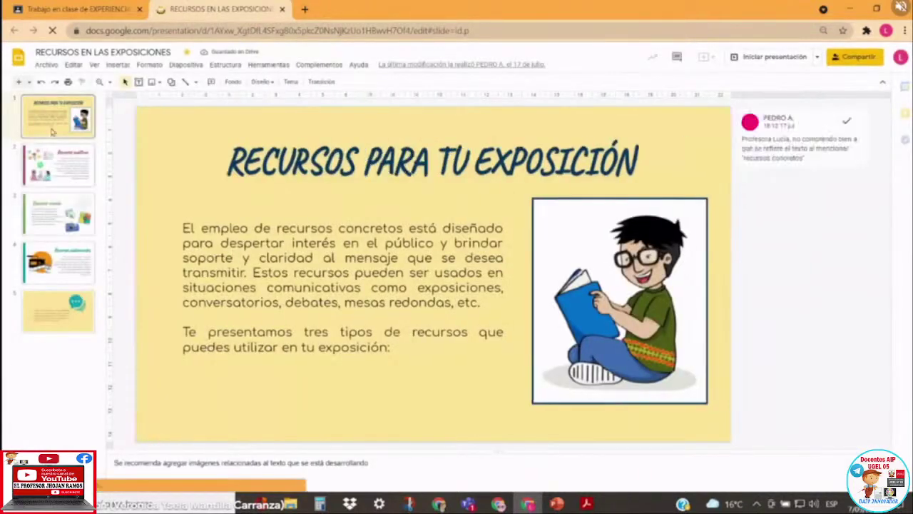
click(68, 179)
click(65, 212)
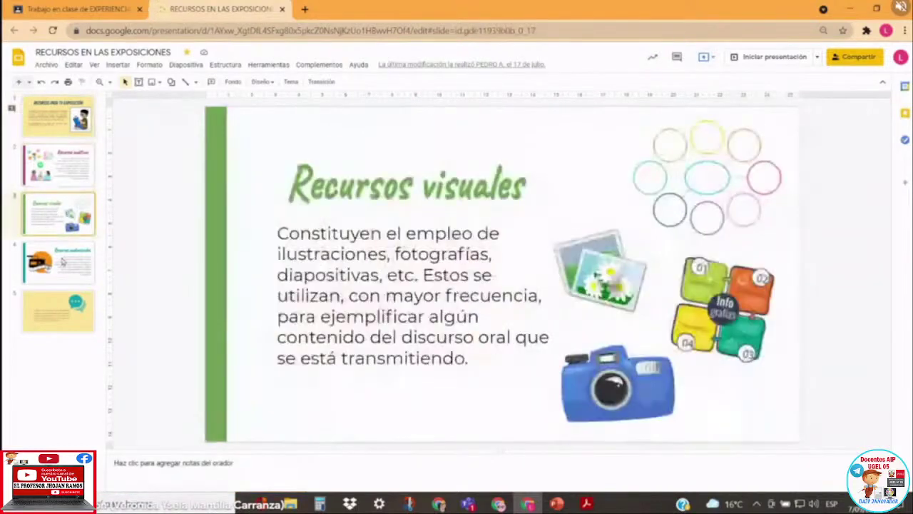
click(64, 262)
click(66, 317)
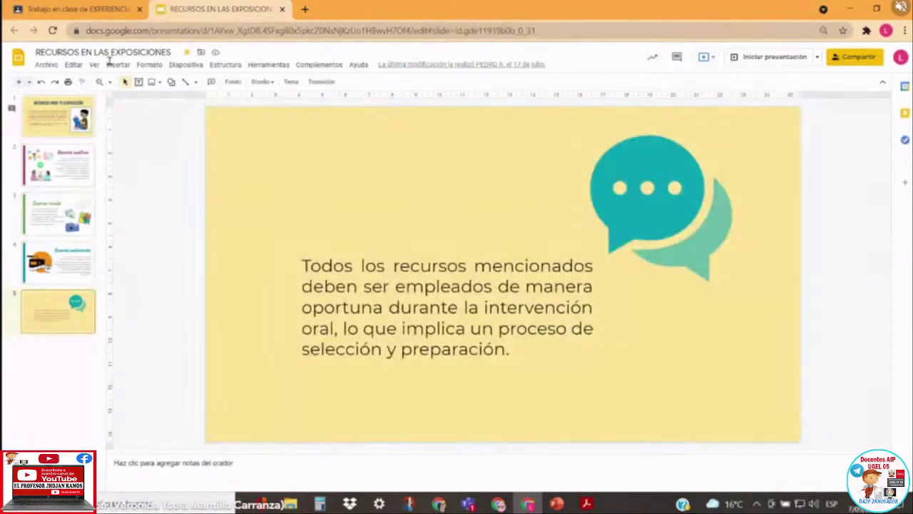
Return to the class's classwork and review the Subactividad 4 assignment with its attached Google Slides template.
click(37, 15)
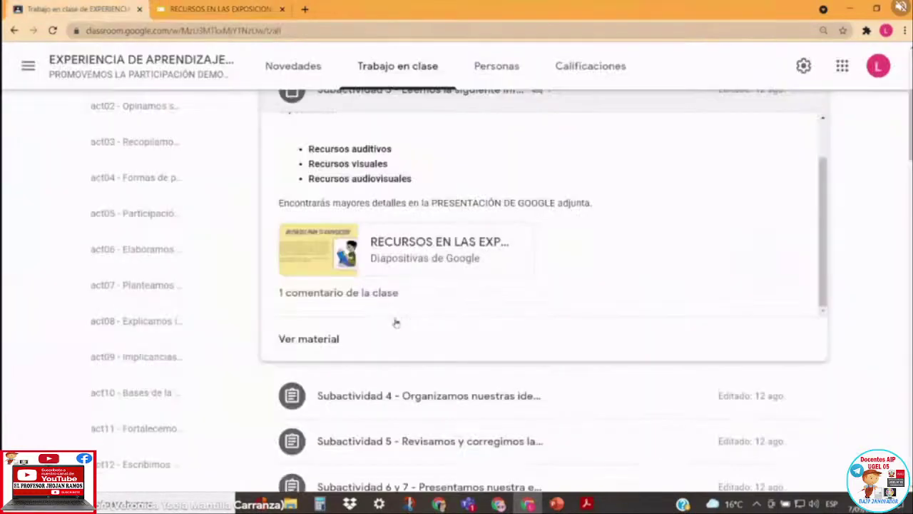
scroll(402, 326, down, 3)
click(442, 238)
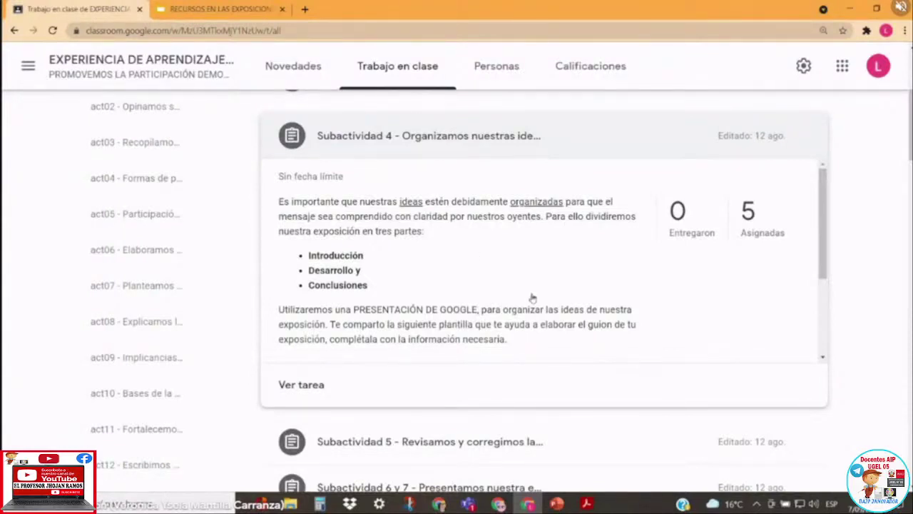
scroll(532, 299, down, 2)
scroll(532, 300, down, 1)
scroll(447, 271, down, 2)
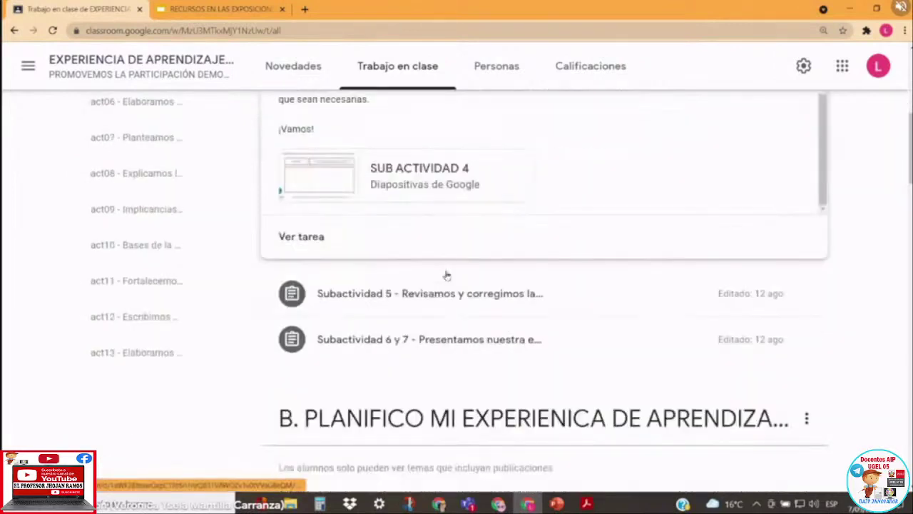
Expand the Subactividad 5 assignment and open its attached spreadsheet "Aportes".
scroll(440, 236, up, 1)
click(483, 274)
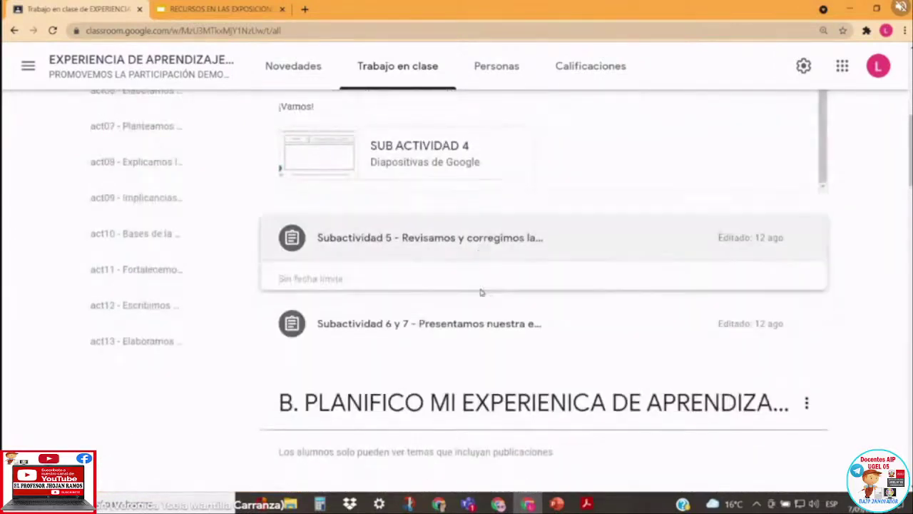
scroll(477, 236, up, 1)
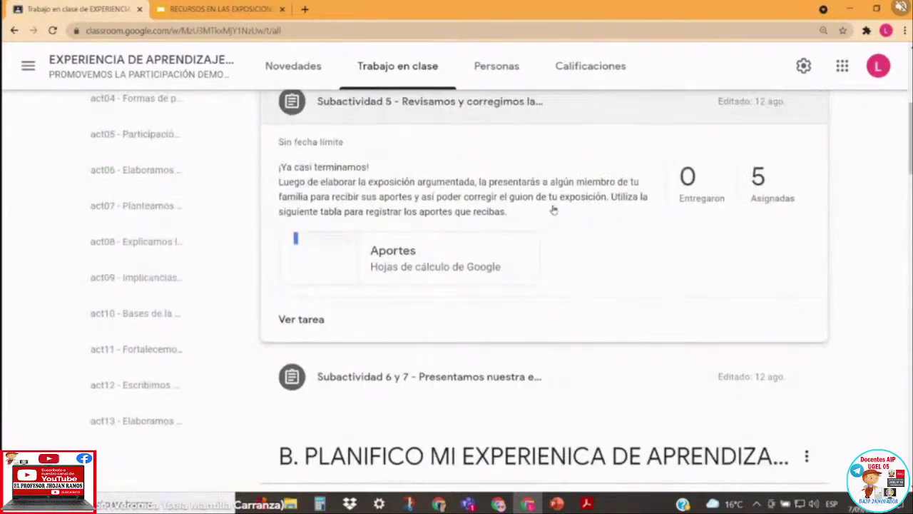
click(467, 252)
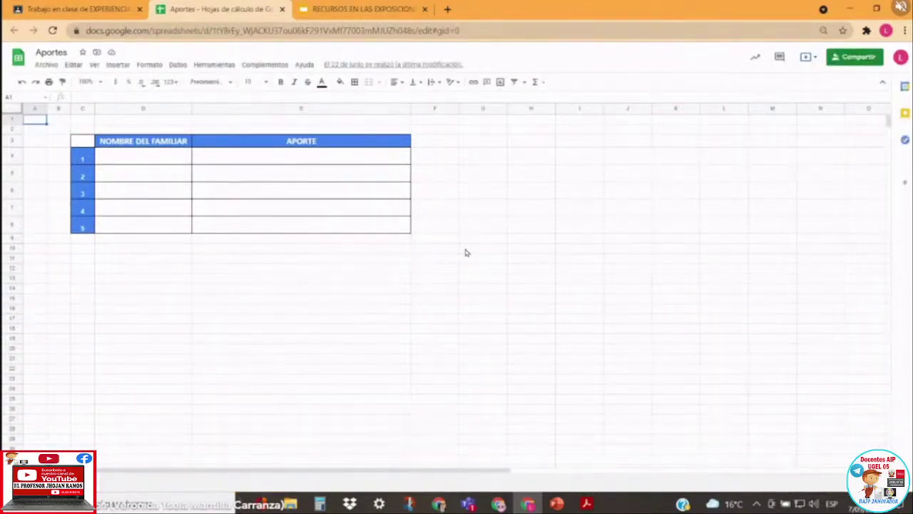
Return to the classwork page and read the Subactividad 6 y 7 assignment through to its attachment.
click(134, 7)
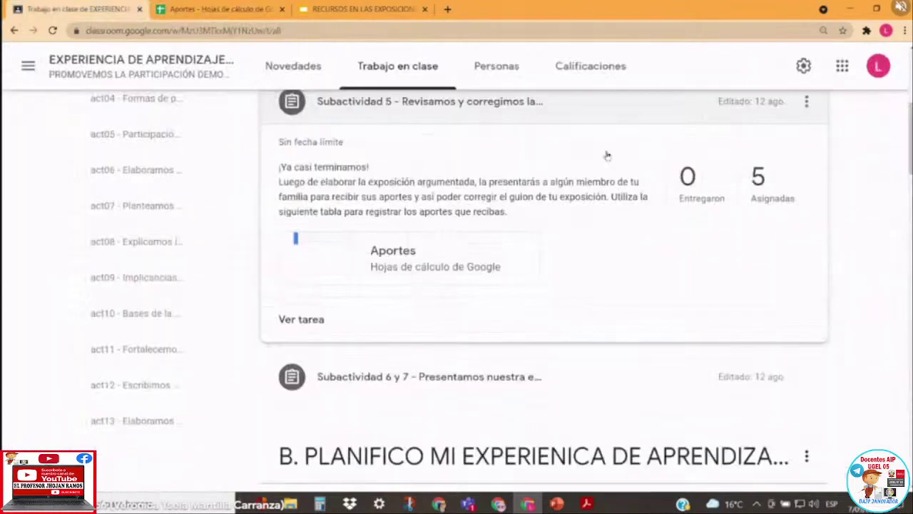
scroll(677, 245, down, 3)
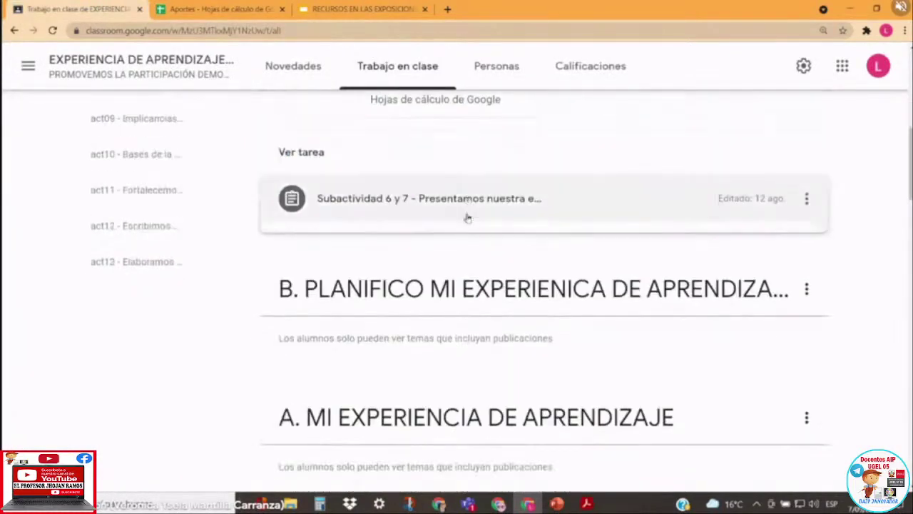
click(468, 218)
scroll(589, 193, up, 2)
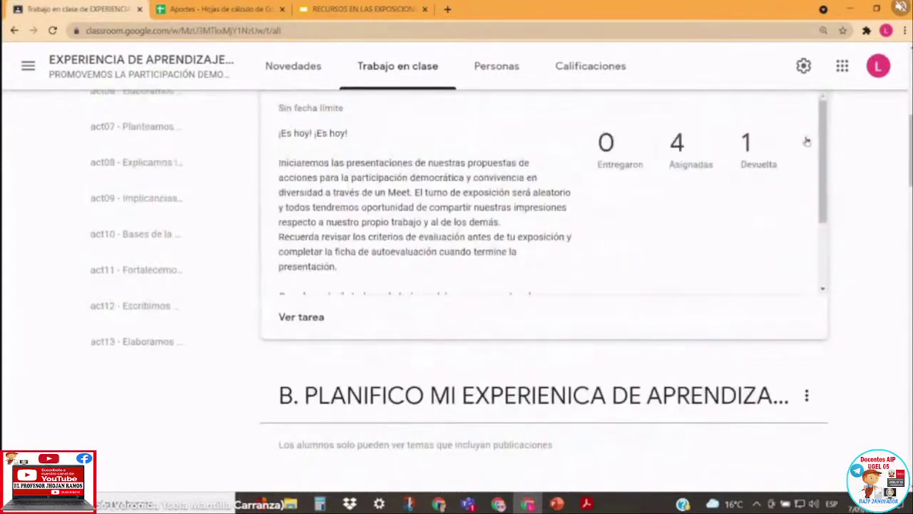
mouse_move(821, 132)
mouse_down()
mouse_move(822, 195)
mouse_move(822, 144)
mouse_up()
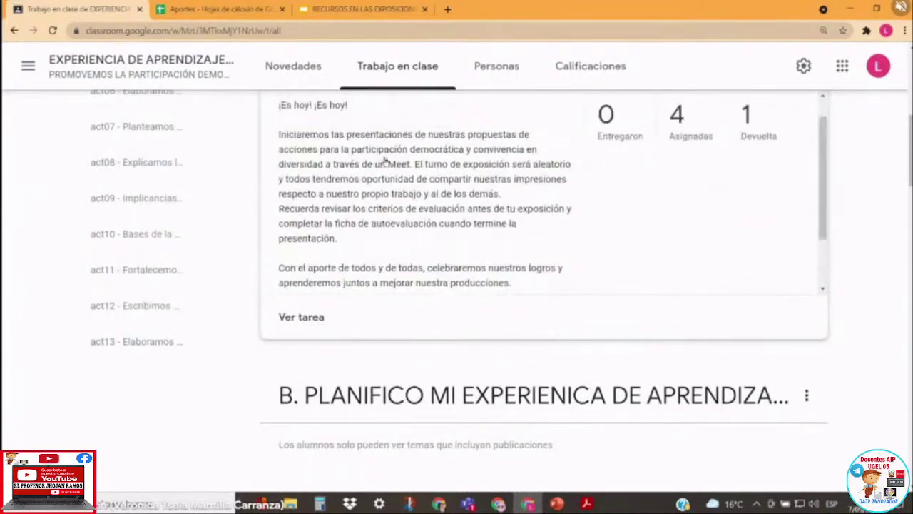
scroll(514, 206, up, 2)
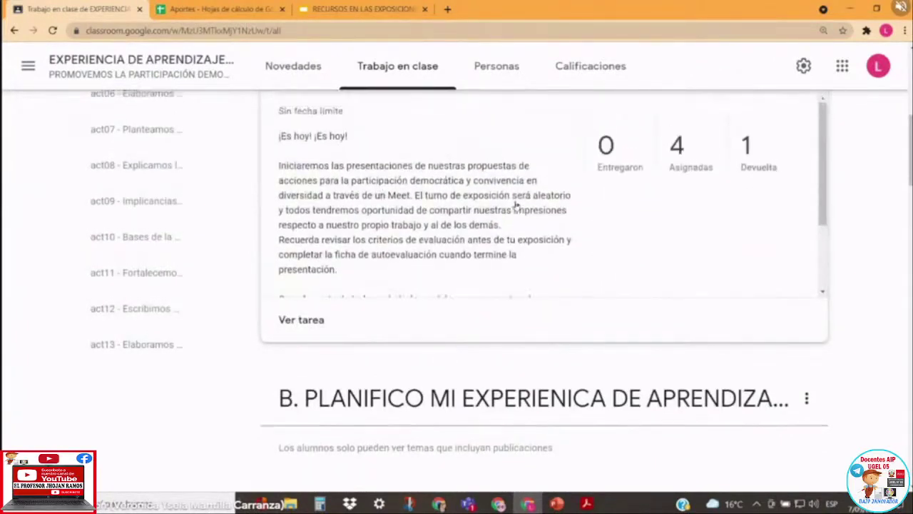
scroll(516, 207, up, 1)
drag(822, 187, 815, 288)
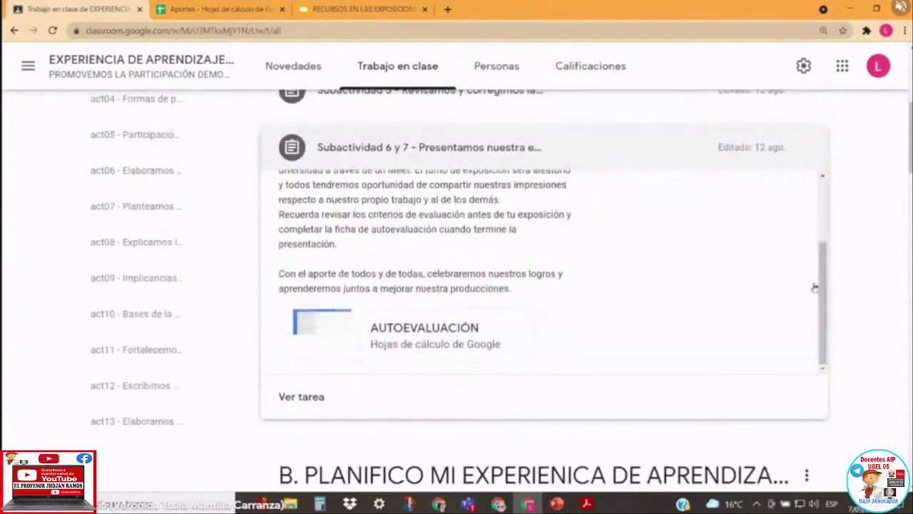
Open the "AUTOEVALUACIÓN" spreadsheet attached to Subactividad 6 y 7 and enlarge the browser zoom to read its evaluation criteria.
click(427, 328)
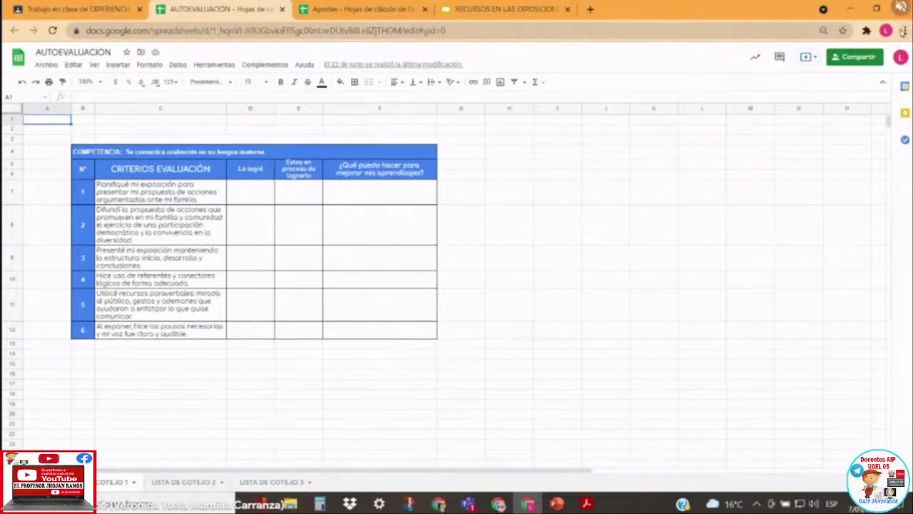
click(903, 31)
click(872, 143)
click(872, 142)
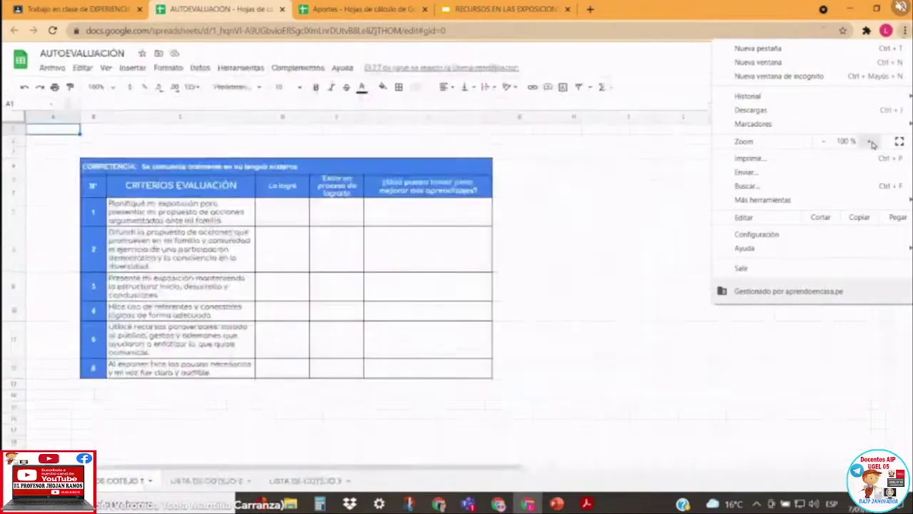
click(872, 143)
click(702, 443)
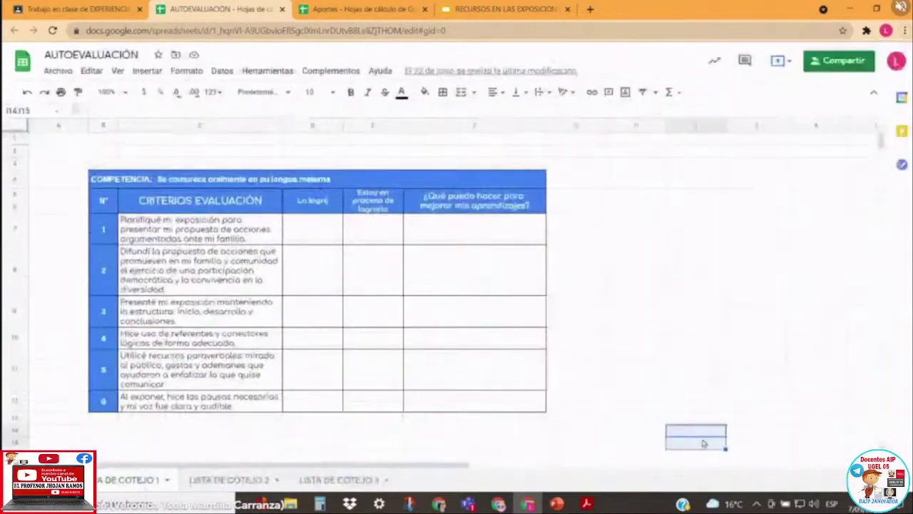
Return to the example class's classwork page, reduce the browser zoom and review the sub-activities under the topic "act14 - Difundimos nuestras propuestas".
click(114, 12)
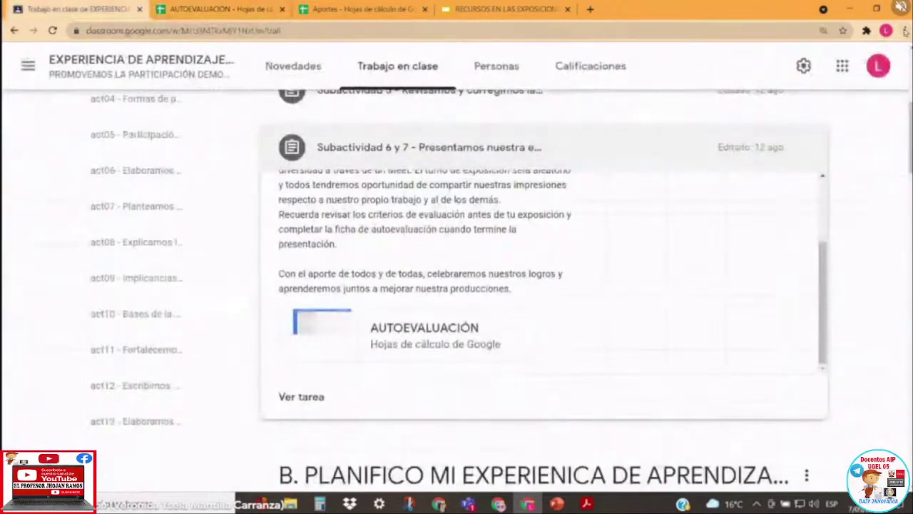
click(905, 31)
click(822, 143)
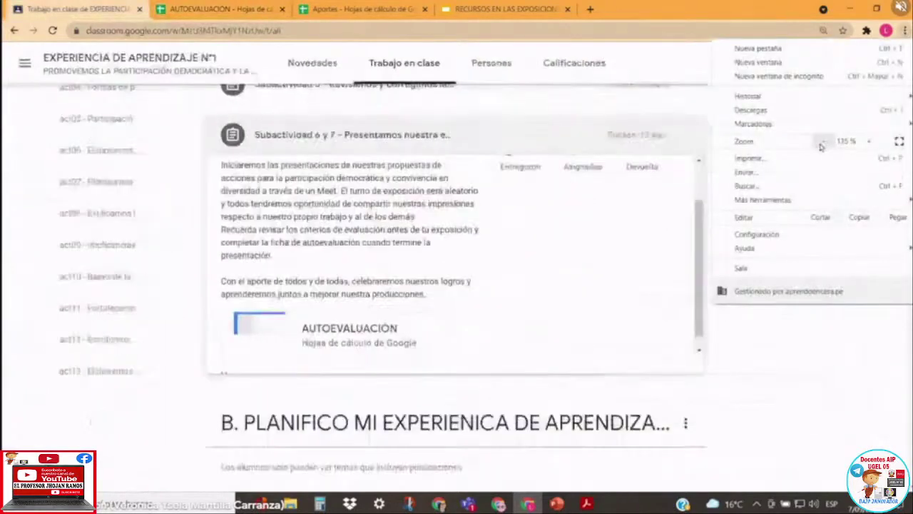
click(822, 143)
click(699, 184)
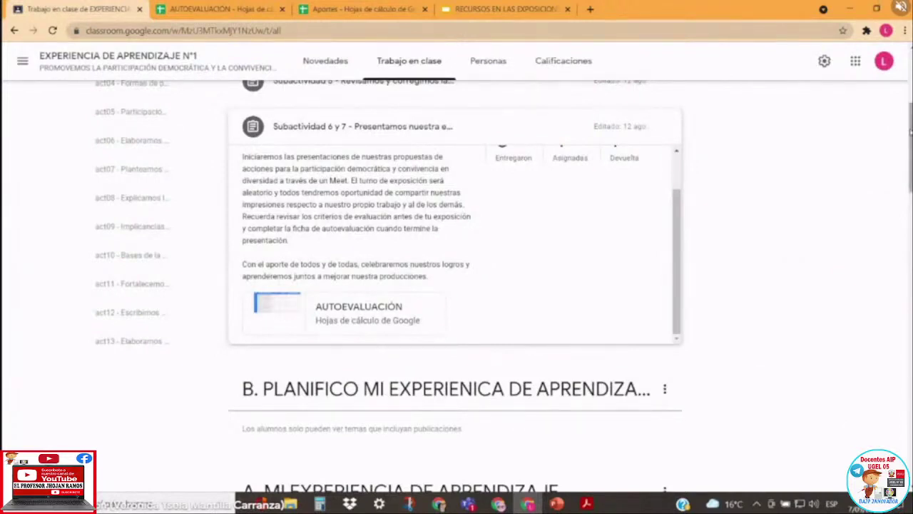
scroll(457, 285, up, 4)
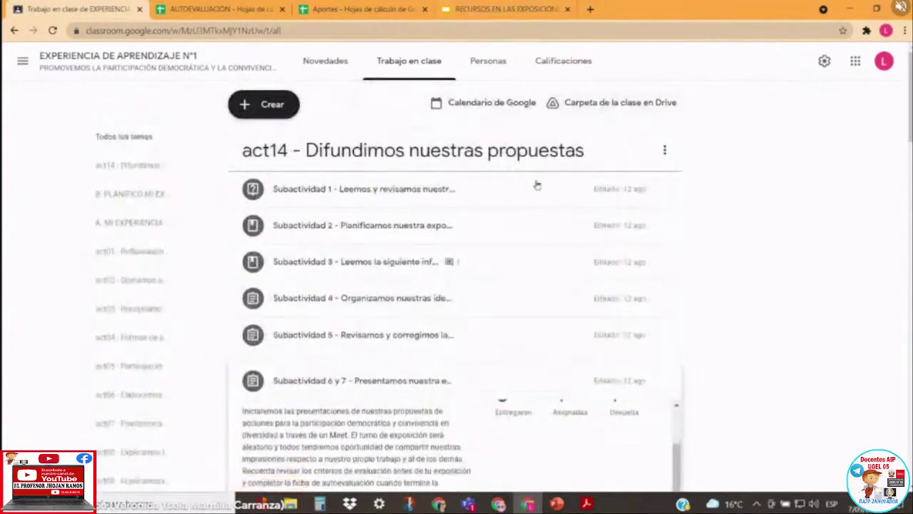
Switch to the webinar presentation in PowerPoint and start the slide show from the "IDEAS FUERZA" slide about the SUBACTIVIDAD DE APRENDIZAJE.
click(586, 504)
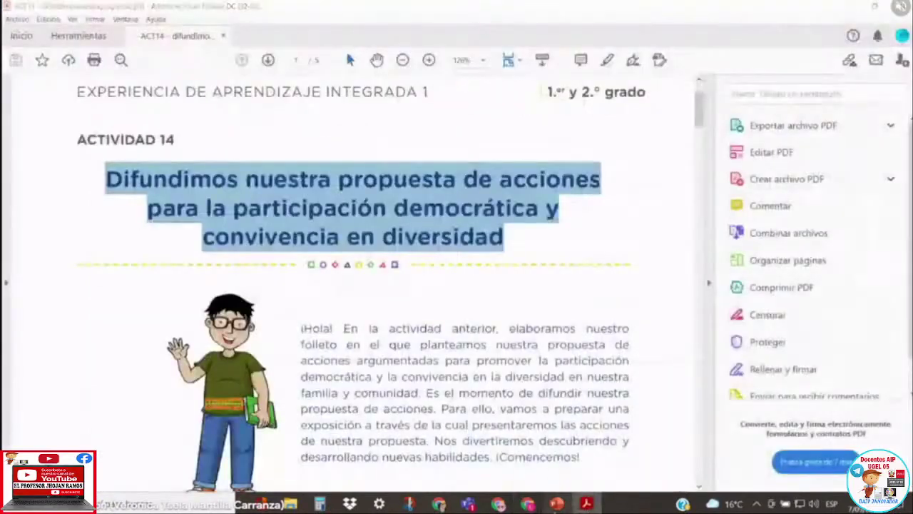
click(556, 503)
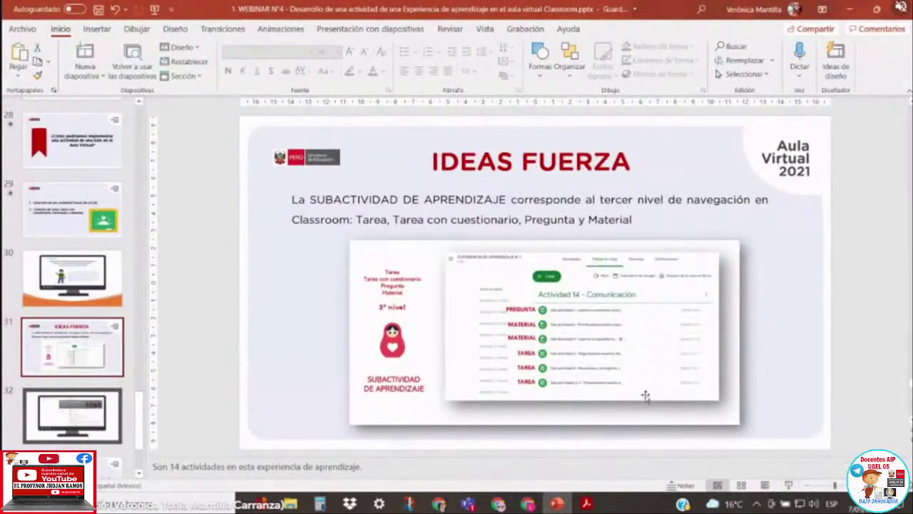
click(788, 486)
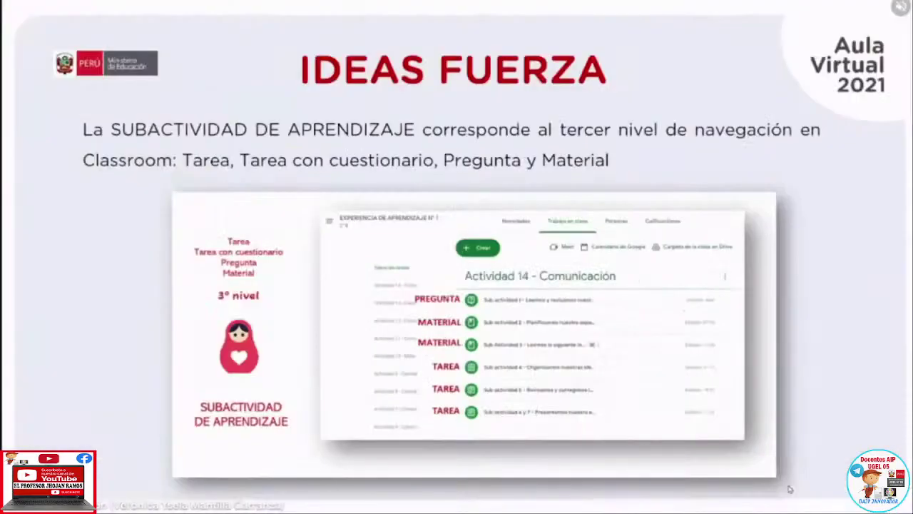